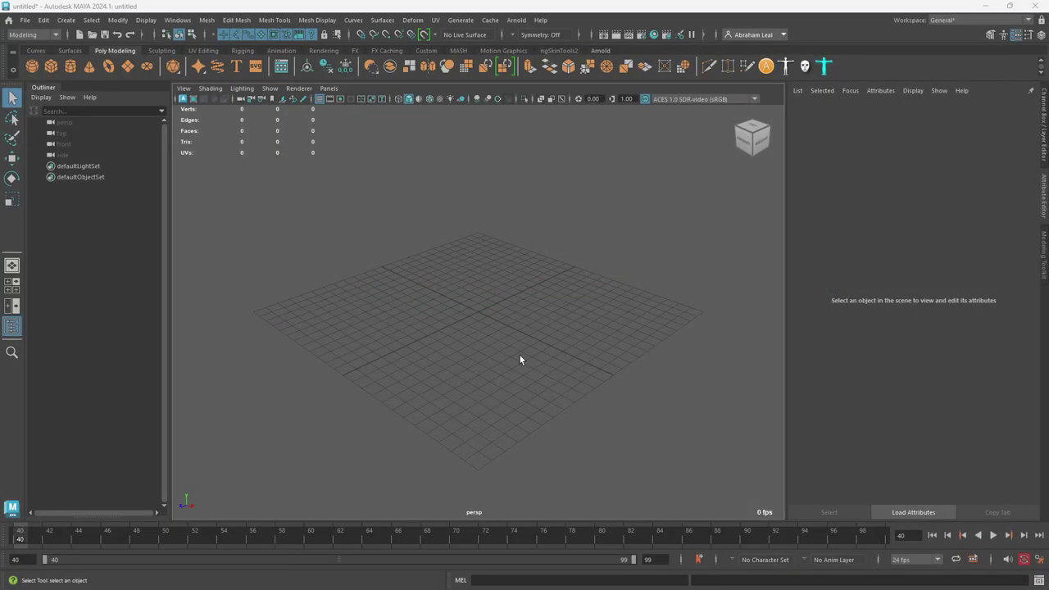
# Step: Open HammerConceptArt.png from the sourceimages folder to review the hammer design, and return to Maya
pyautogui.keyDown('alt'); pyautogui.moveTo(580, 363); pyautogui.dragTo(546, 321); pyautogui.keyUp('alt')
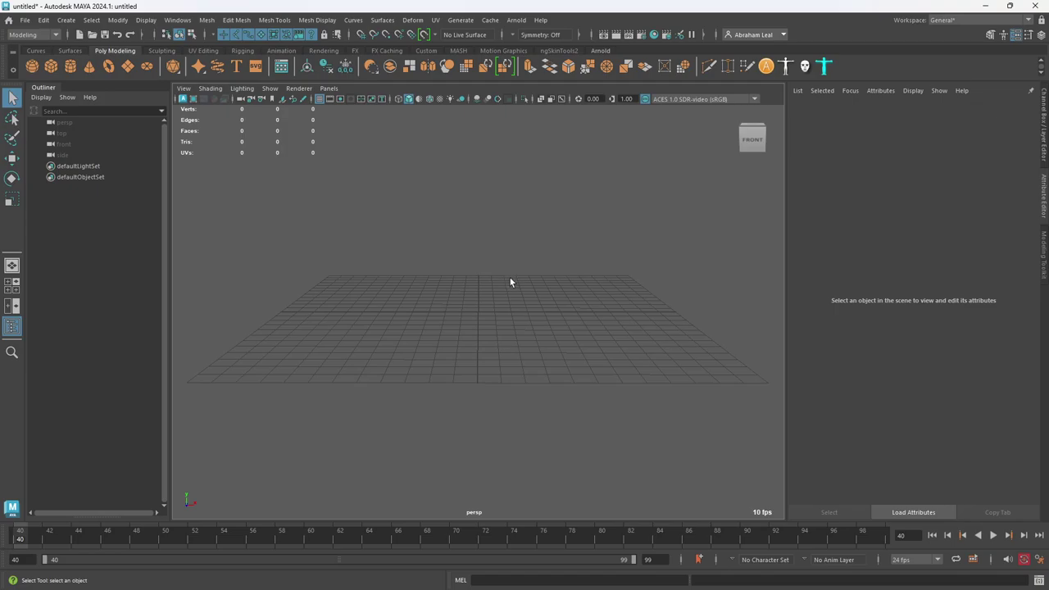
pyautogui.keyDown('alt'); pyautogui.moveTo(508, 281); pyautogui.dragTo(494, 313); pyautogui.keyUp('alt')
pyautogui.press('super')
pyautogui.click(527, 579)
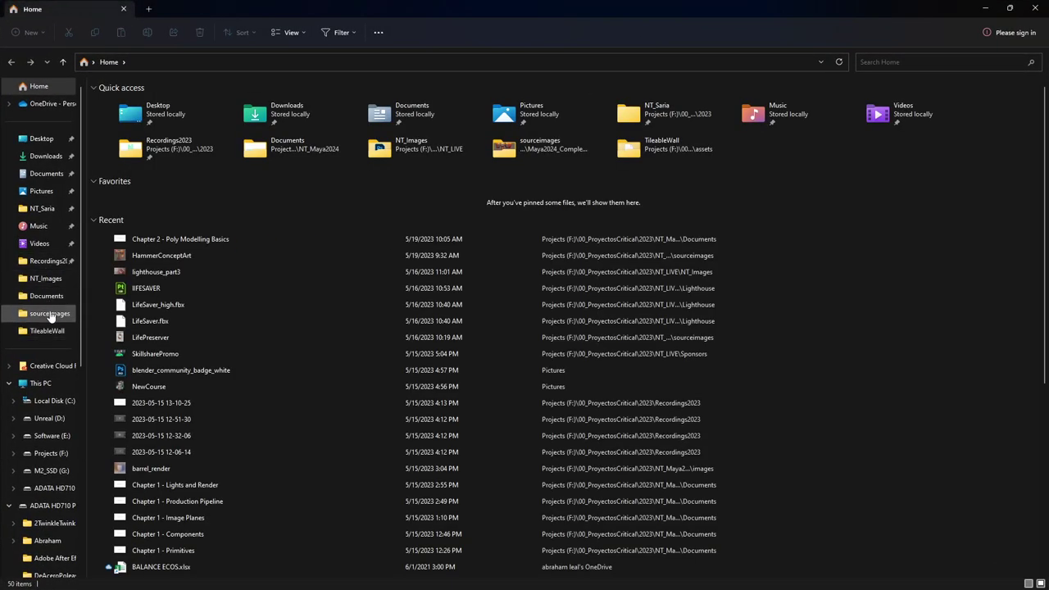
pyautogui.click(47, 313)
pyautogui.doubleClick(305, 131)
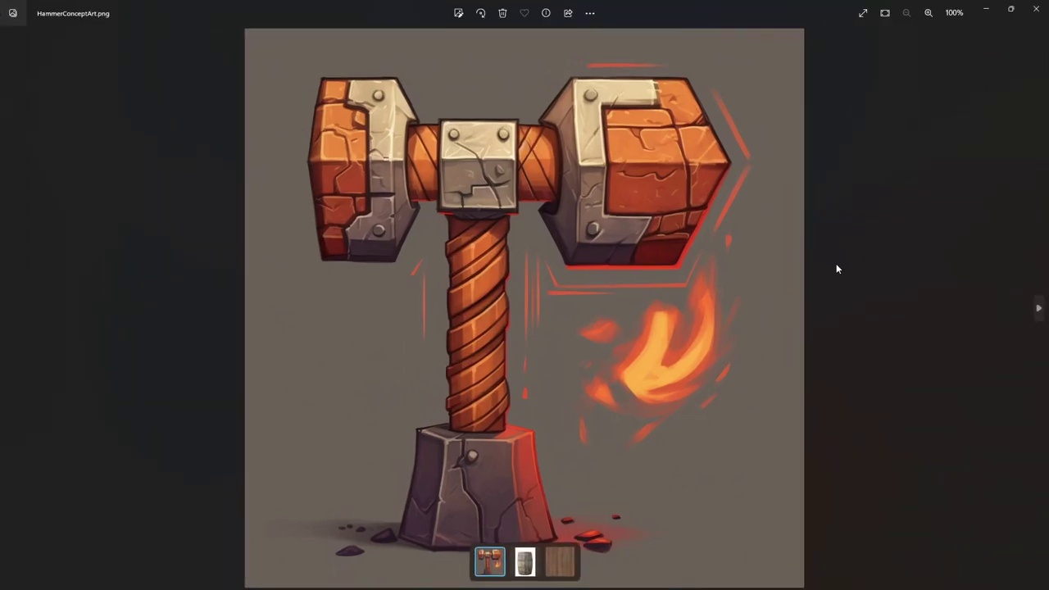
pyautogui.press('XF86AudioLowerVolume')
pyautogui.click(1037, 9)
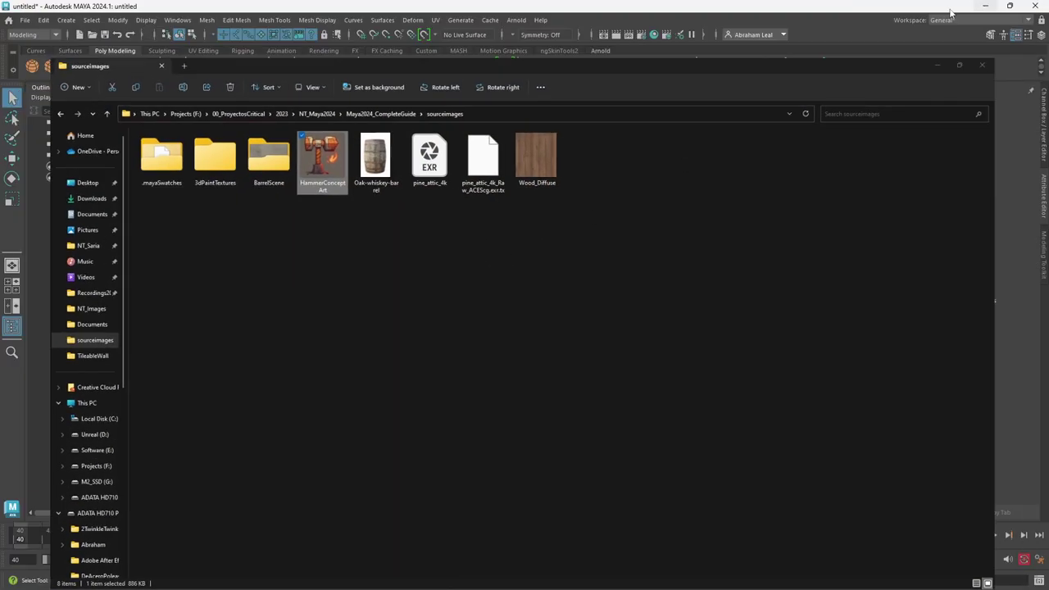
pyautogui.click(951, 12)
# Step: Hide the attribute display and switch the viewport to the side view
pyautogui.moveTo(550, 238)
pyautogui.keyDown('alt'); pyautogui.mouseDown()
pyautogui.moveTo(583, 232)
pyautogui.moveTo(560, 237)
pyautogui.mouseUp(); pyautogui.keyUp('alt')
pyautogui.keyDown('alt'); pyautogui.moveTo(560, 237); pyautogui.dragTo(581, 246, button='right'); pyautogui.keyUp('alt')
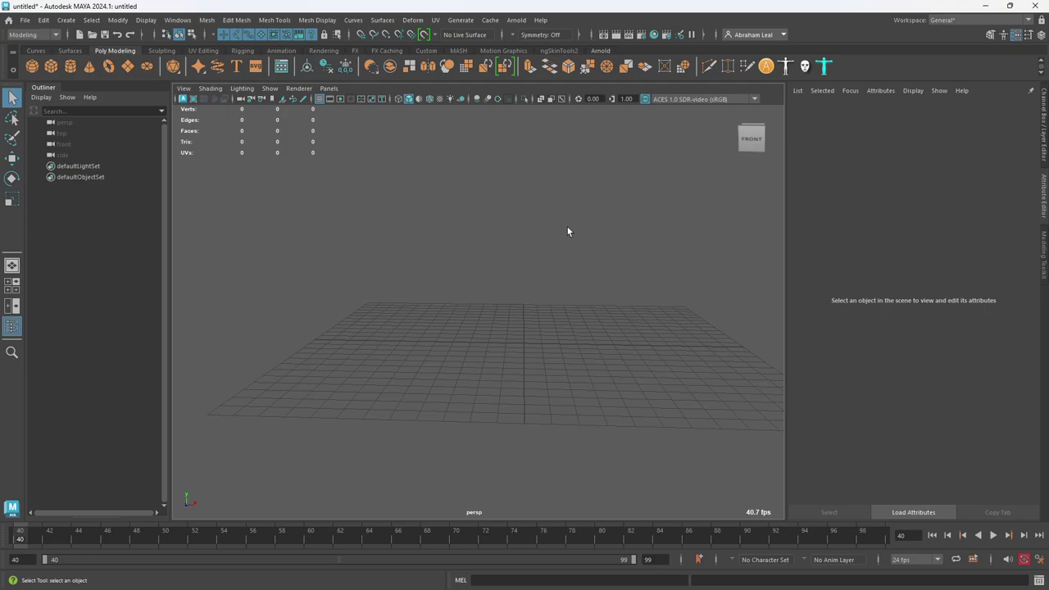
pyautogui.keyDown('alt'); pyautogui.moveTo(581, 254); pyautogui.dragTo(533, 251); pyautogui.keyUp('alt')
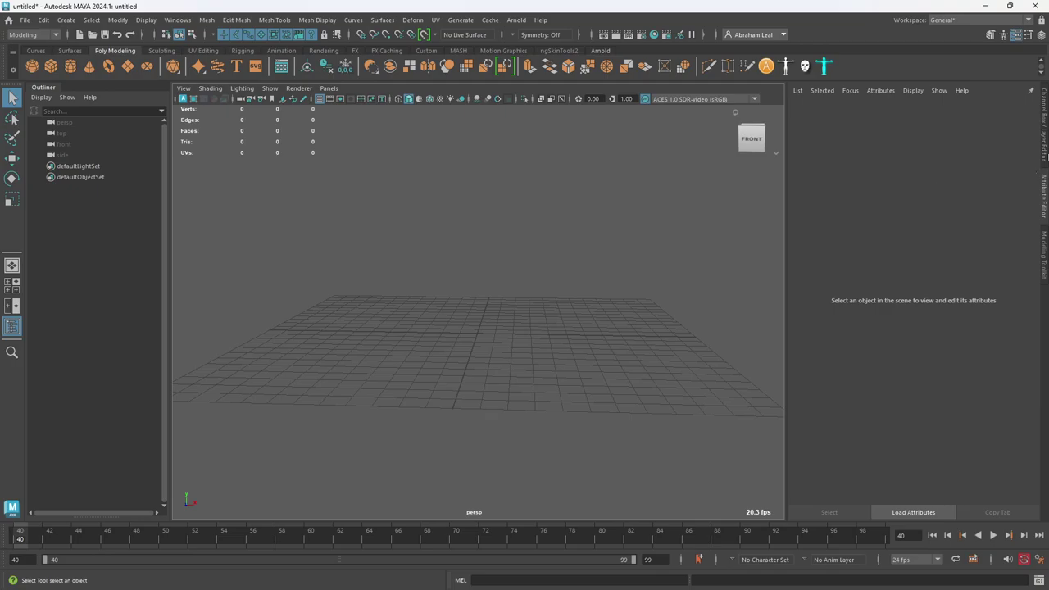
pyautogui.click(1044, 191)
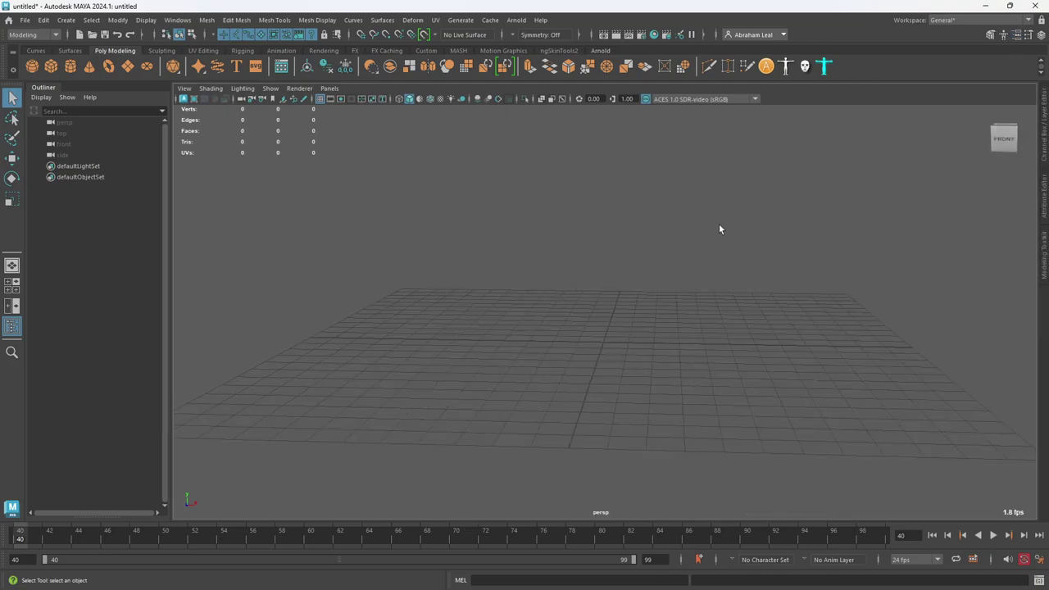
pyautogui.press('space')
pyautogui.moveTo(555, 276); pyautogui.dragTo(560, 298)
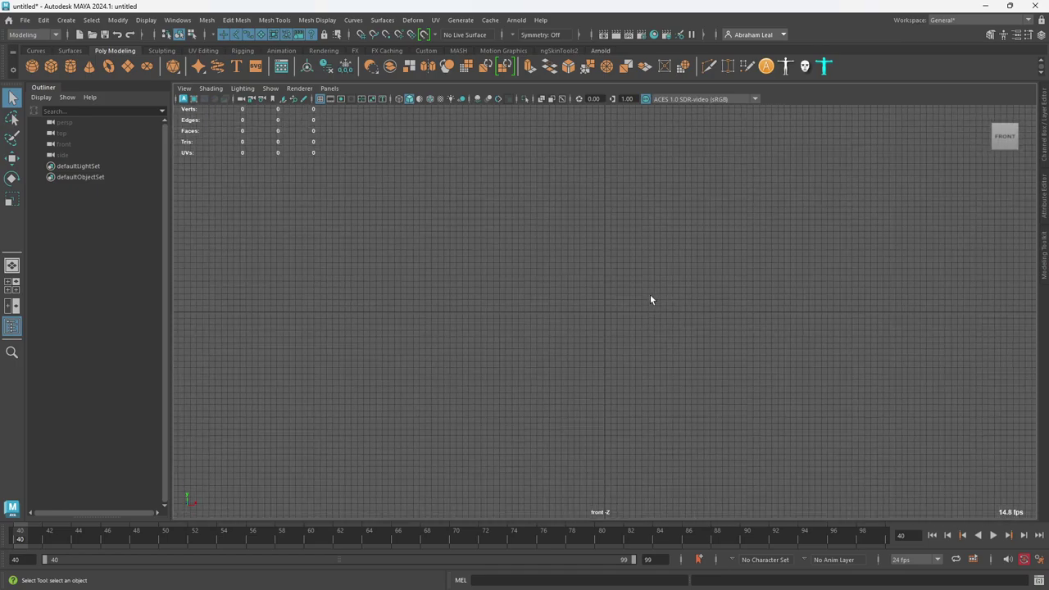
pyautogui.press('space')
pyautogui.moveTo(651, 295); pyautogui.dragTo(695, 301)
pyautogui.scroll(-5, 696, 301)
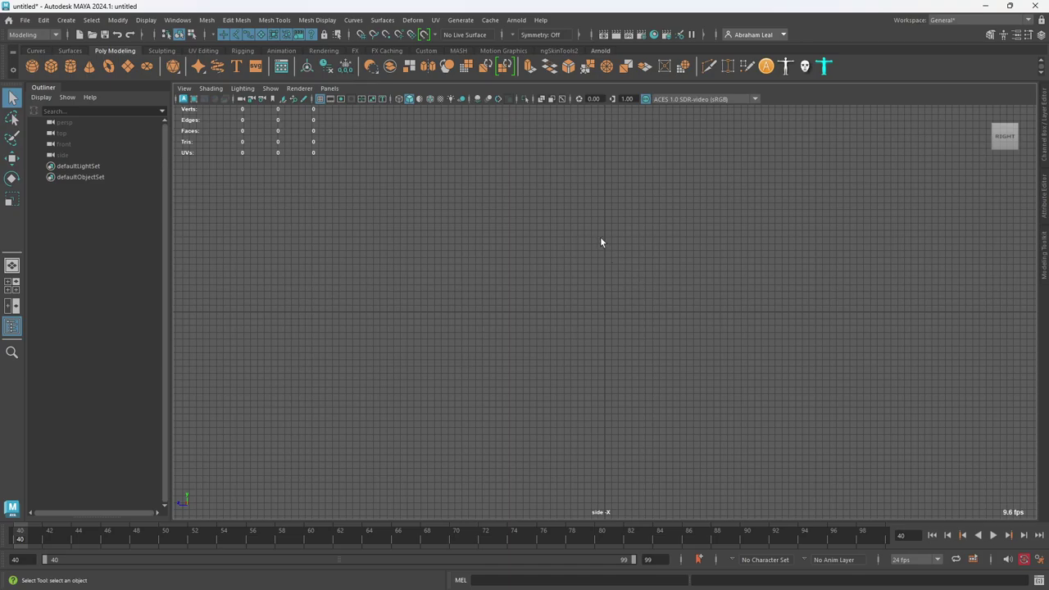
pyautogui.press('space')
pyautogui.moveTo(602, 238); pyautogui.dragTo(656, 237)
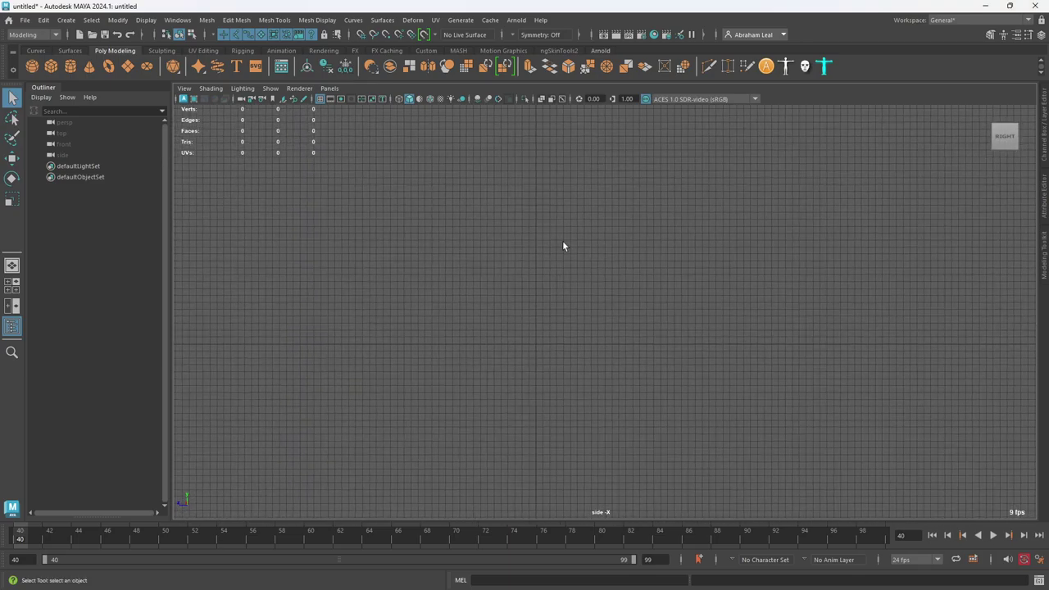
# Step: Import HammerConceptArt.png from the sourceimages folder as an image plane in the side view
pyautogui.click(284, 99)
pyautogui.click(876, 91)
pyautogui.click(184, 87)
pyautogui.moveTo(246, 332)
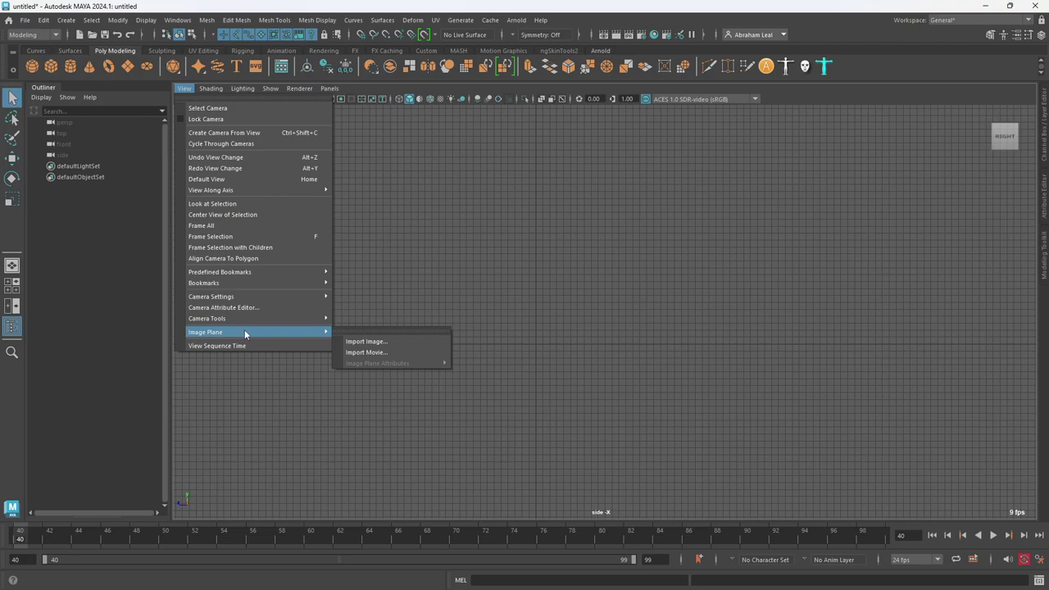
pyautogui.click(386, 343)
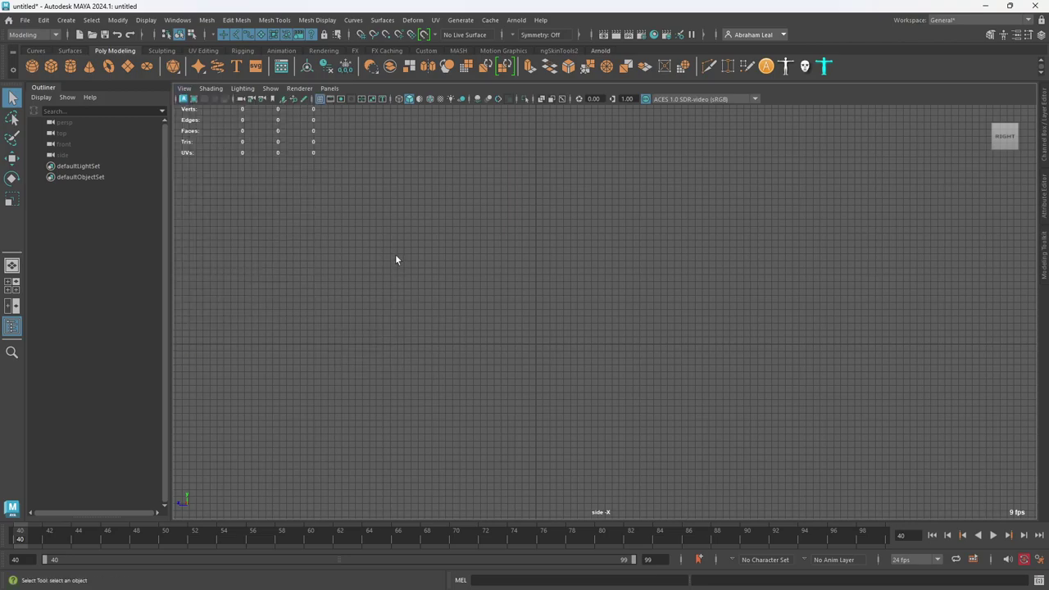
pyautogui.click(282, 99)
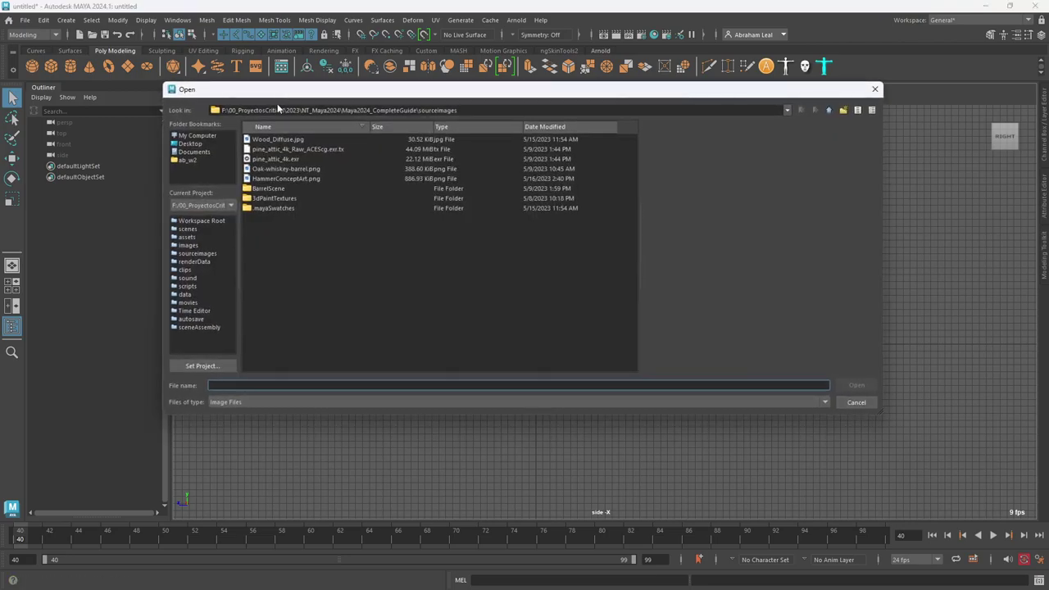
pyautogui.click(285, 179)
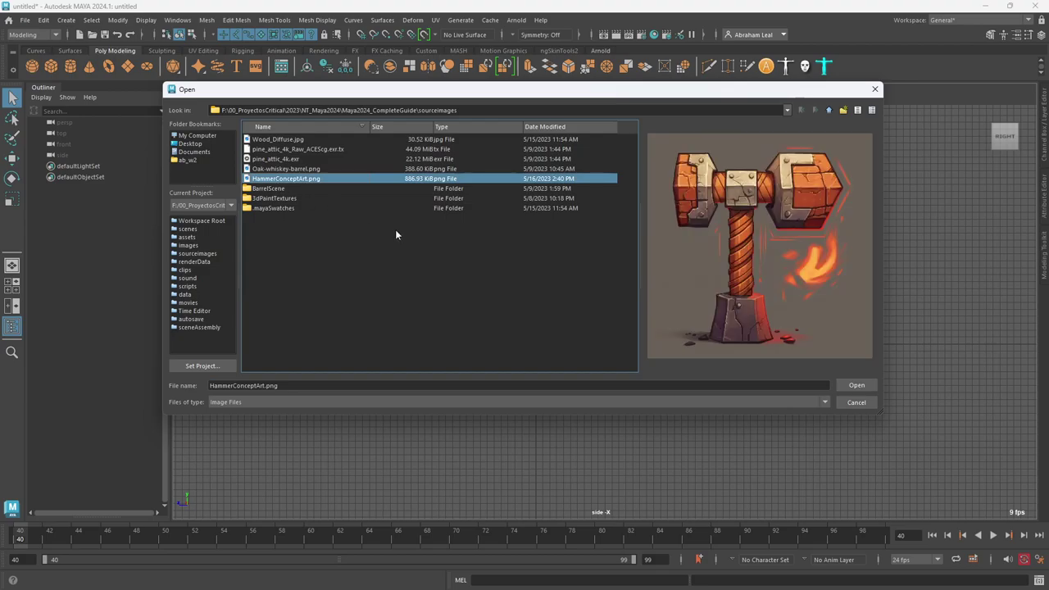
pyautogui.click(857, 385)
# Step: Scale the image plane to about 3.38 and move it to about Y 14.2, Z -2.9, centring the handle above the origin
pyautogui.scroll(2, 598, 349)
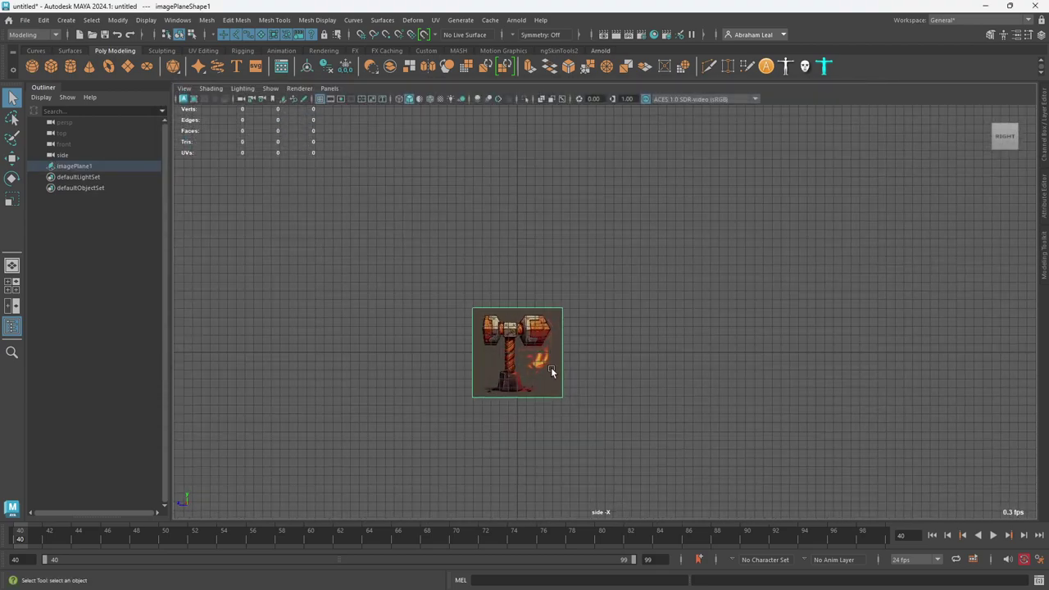
pyautogui.press('w')
pyautogui.scroll(6, 553, 366)
pyautogui.moveTo(517, 351); pyautogui.dragTo(548, 236)
pyautogui.click(720, 265)
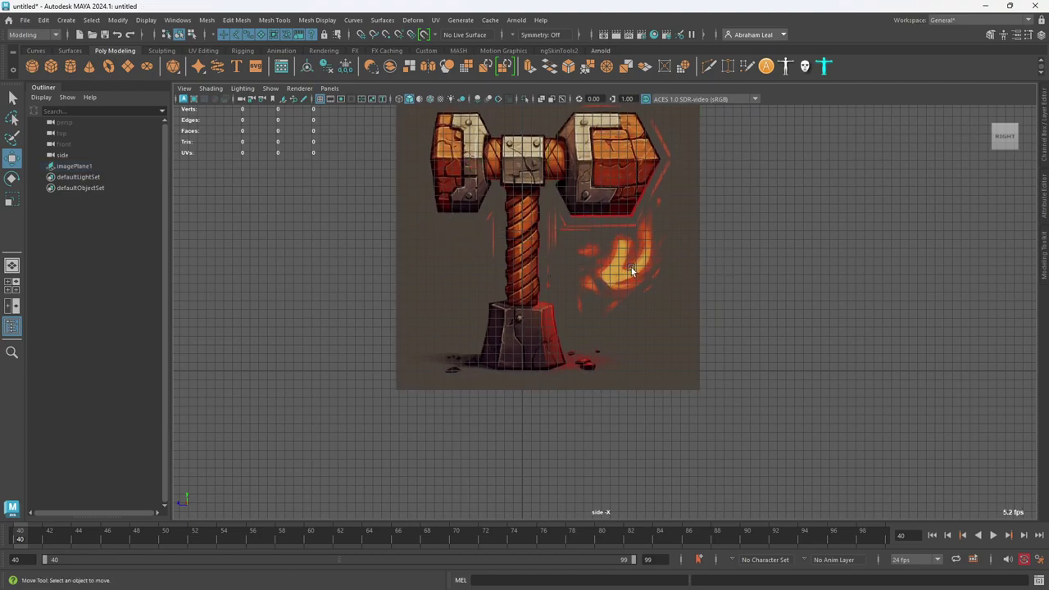
# Step: Examine the head, wrapped handle and stone base of the hammer in the reference image
pyautogui.keyDown('alt'); pyautogui.moveTo(751, 296); pyautogui.dragTo(764, 349, button='middle'); pyautogui.keyUp('alt')
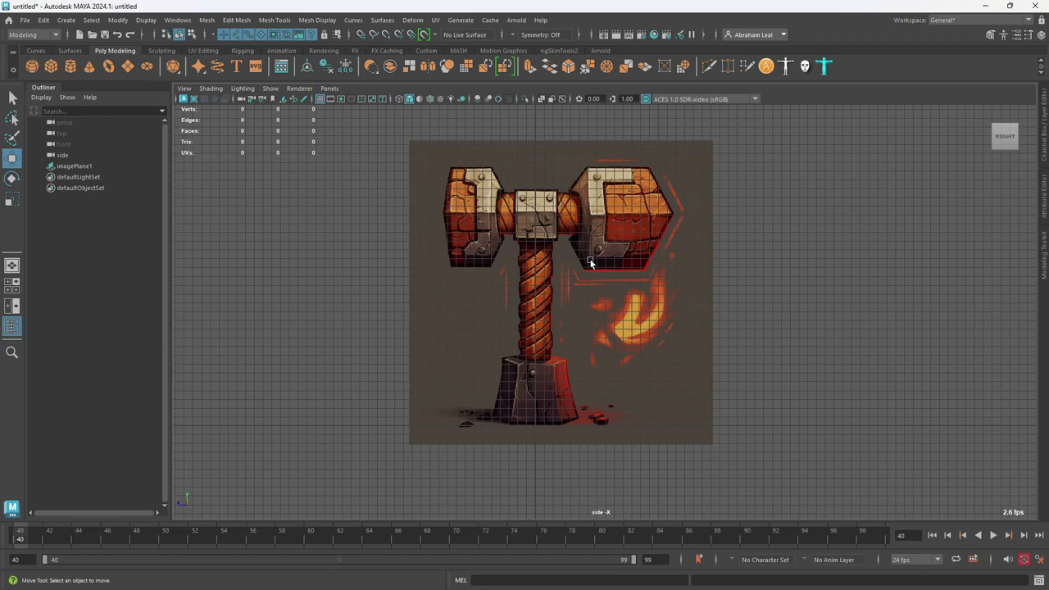
pyautogui.scroll(3, 590, 261)
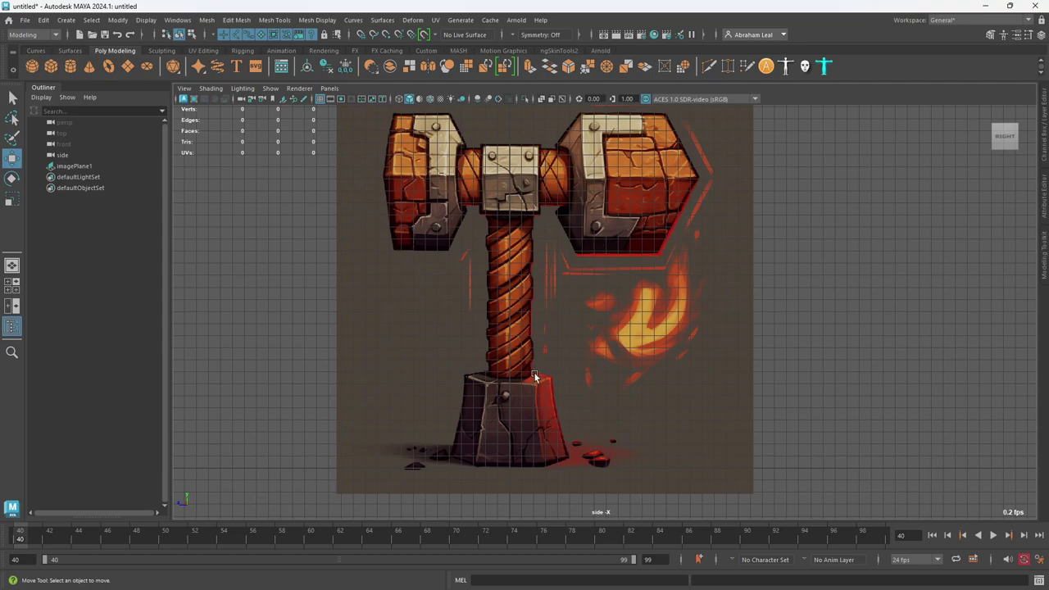
pyautogui.scroll(2, 538, 381)
pyautogui.keyDown('alt'); pyautogui.moveTo(582, 387); pyautogui.dragTo(615, 288, button='middle'); pyautogui.keyUp('alt')
pyautogui.scroll(-2, 615, 288)
pyautogui.keyDown('alt'); pyautogui.moveTo(647, 170); pyautogui.dragTo(628, 248, button='middle'); pyautogui.keyUp('alt')
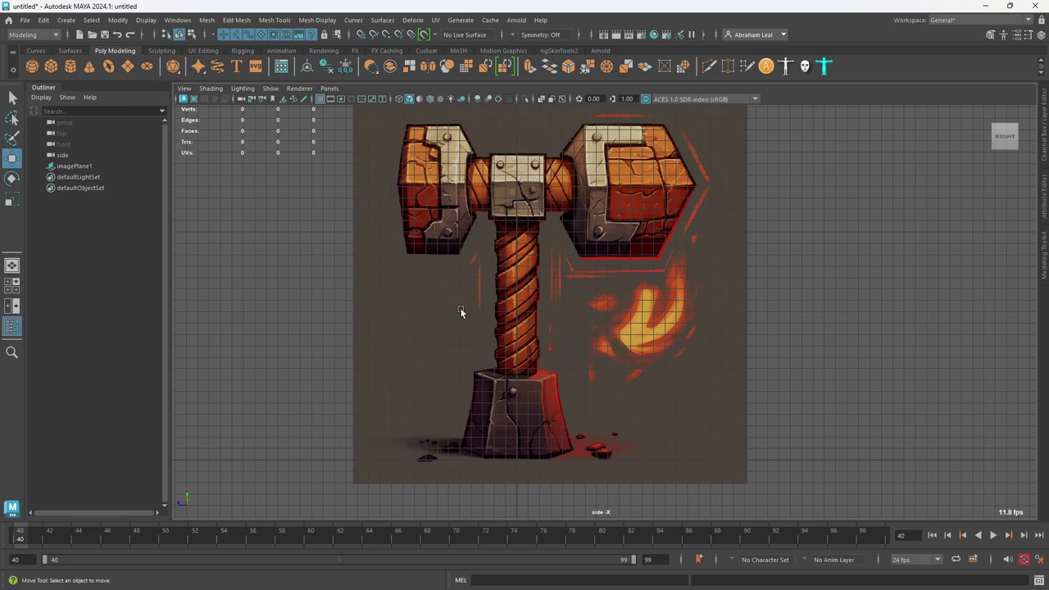
pyautogui.scroll(3, 585, 407)
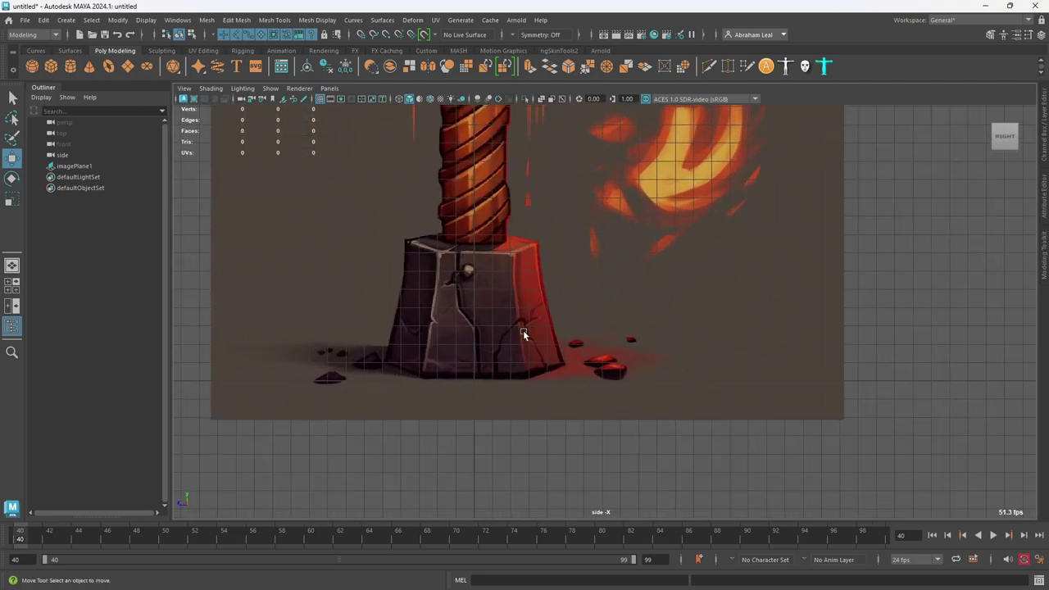
pyautogui.scroll(2, 492, 232)
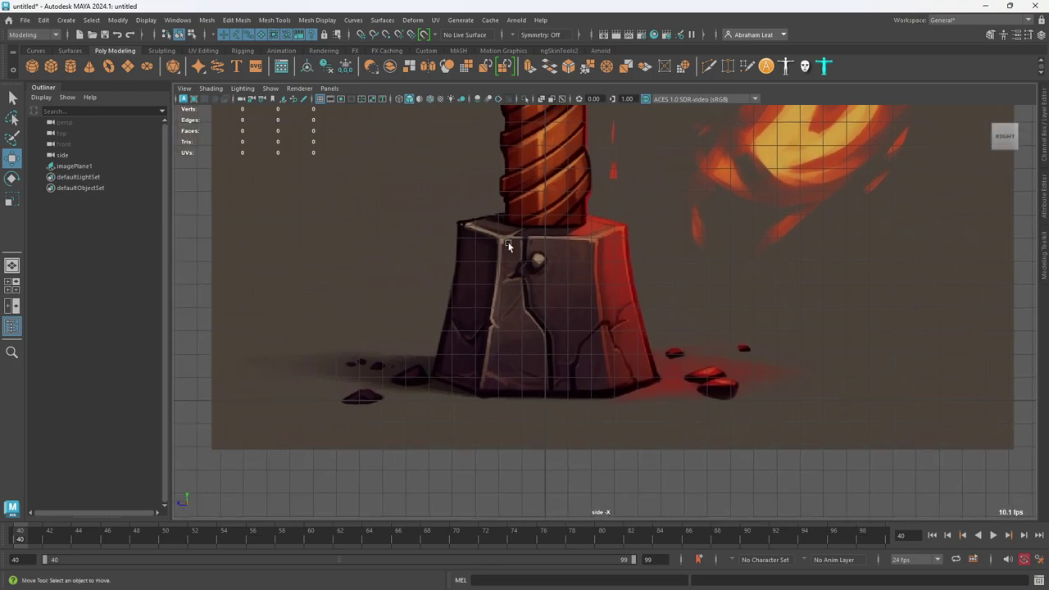
# Step: Create a polygon cylinder at the origin and raise it to about Y 1.46 within the hammer's stone base
pyautogui.click(508, 246)
pyautogui.moveTo(611, 231); pyautogui.dragTo(615, 249)
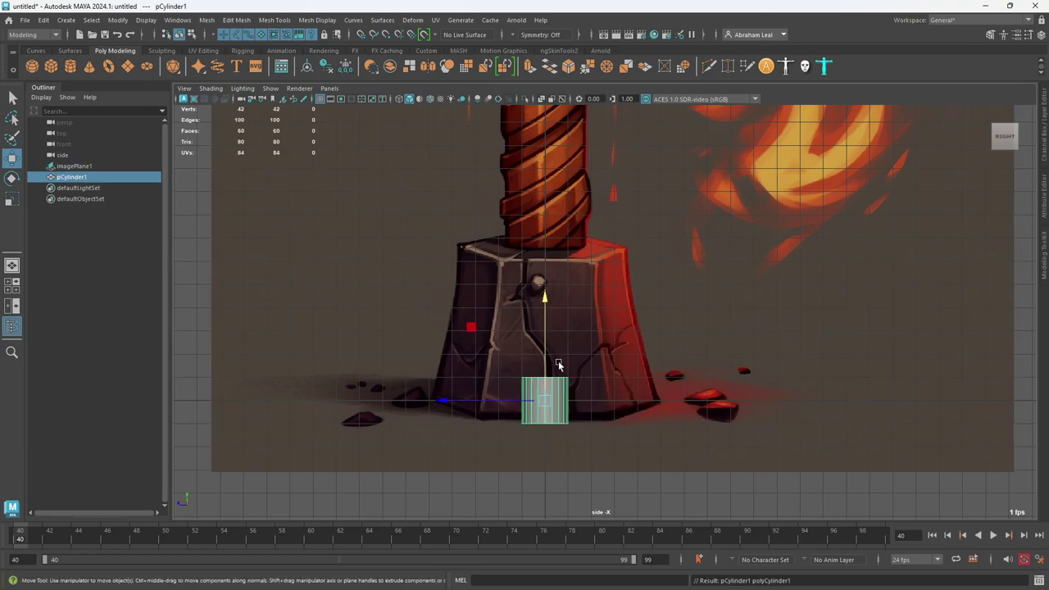
pyautogui.moveTo(542, 297); pyautogui.dragTo(541, 276)
# Step: Set the cylinder's Subdivisions Axis to 6 to make it hexagonal
pyautogui.hotkey('ctrl', 'a')
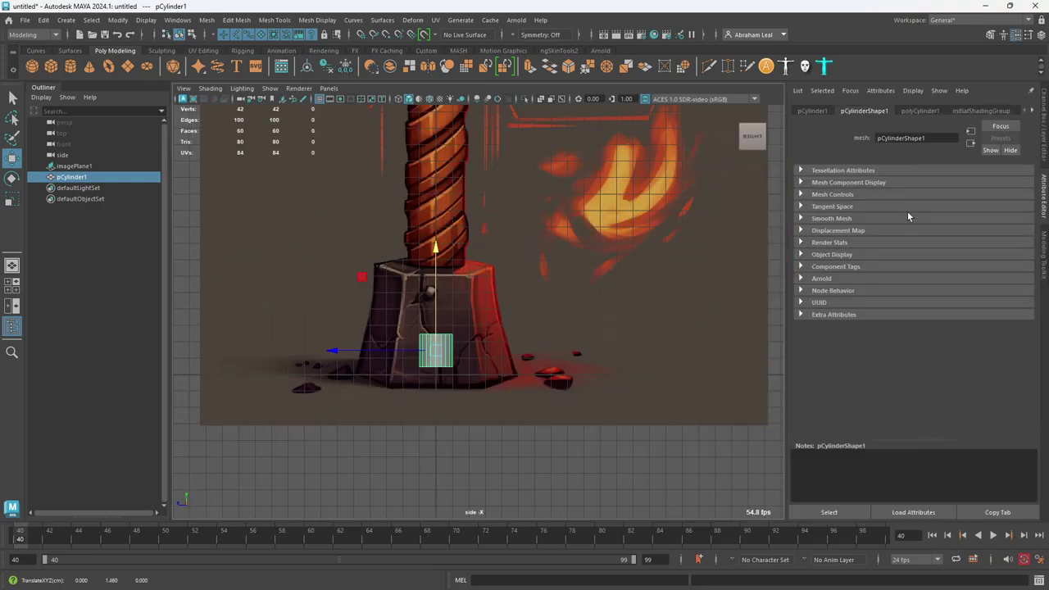
pyautogui.hotkey('ctrl', 'a')
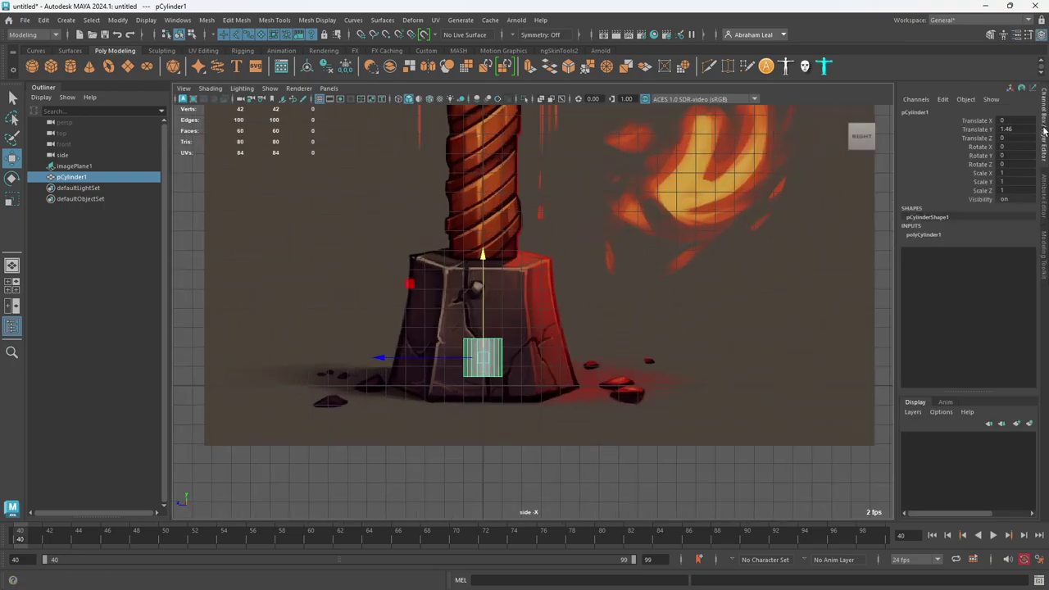
pyautogui.click(925, 236)
pyautogui.click(1020, 268)
pyautogui.write('6')
pyautogui.press('Return')
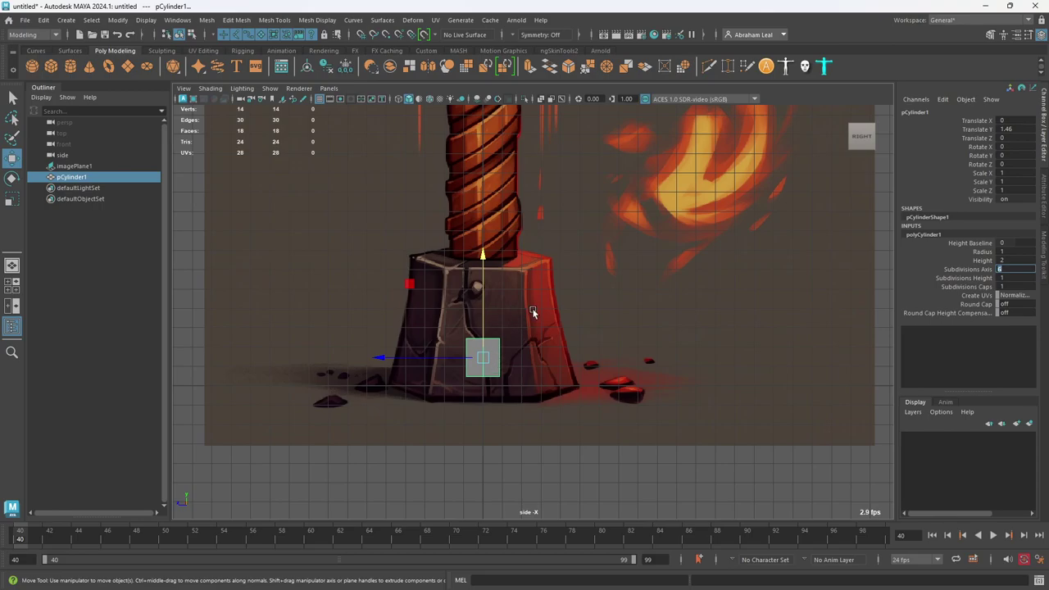
# Step: Set the hexagonal cylinder's Y rotation to 30 degrees so a flat side faces the side view
pyautogui.click(495, 384)
pyautogui.press('e')
pyautogui.moveTo(511, 358); pyautogui.dragTo(553, 349)
pyautogui.hotkey('ctrl', 'z')
pyautogui.doubleClick(1011, 155)
pyautogui.write('30')
pyautogui.press('Return')
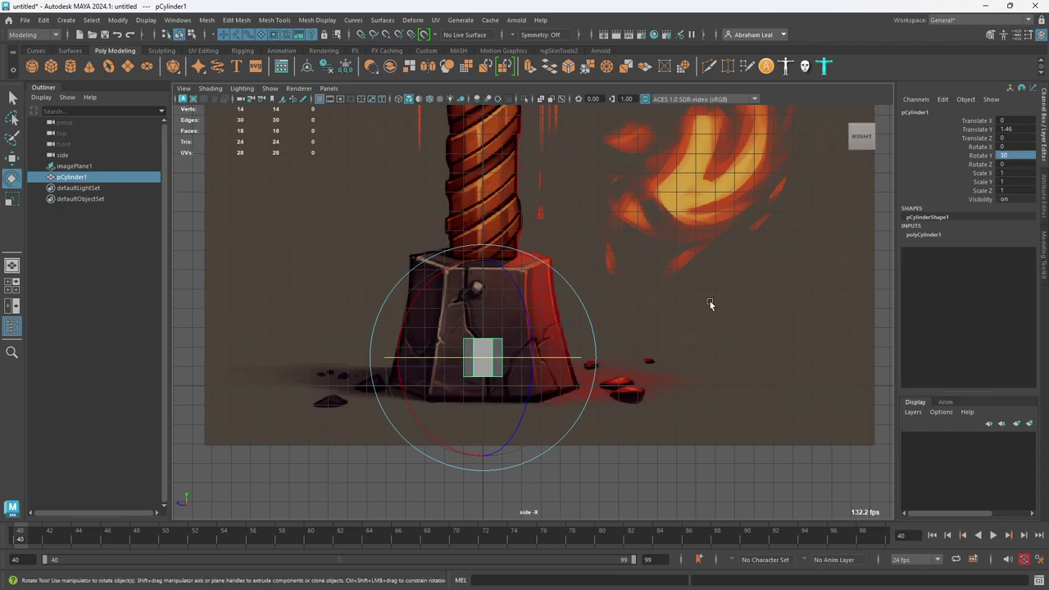
# Step: Inspect the rotated cylinder against the image plane in perspective, and return to the side view with the cylinder selected
pyautogui.click(716, 319)
pyautogui.press('space')
pyautogui.moveTo(717, 319); pyautogui.dragTo(716, 285)
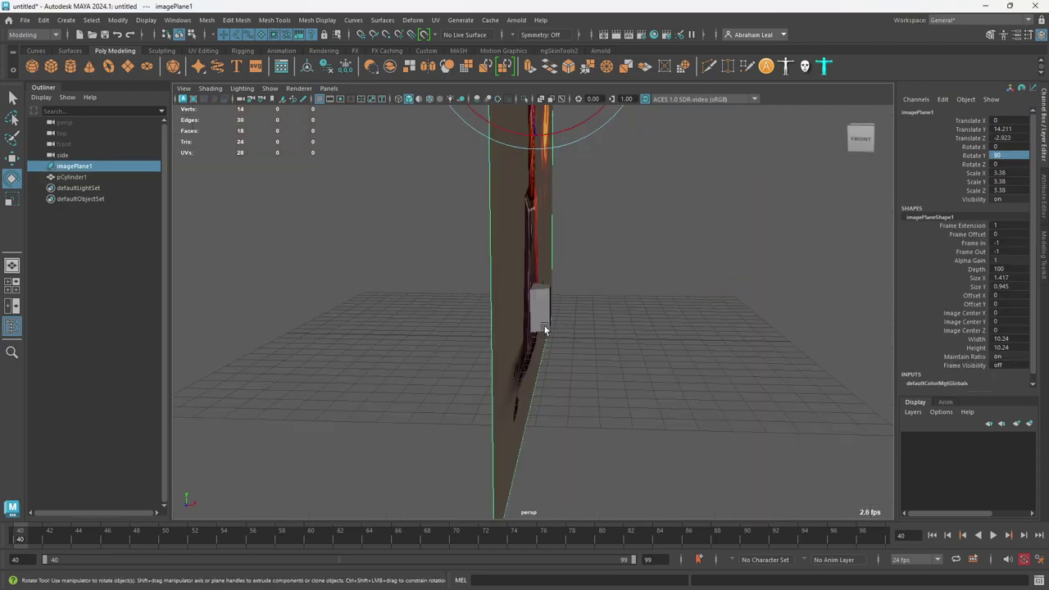
pyautogui.keyDown('alt'); pyautogui.moveTo(550, 323); pyautogui.dragTo(623, 426); pyautogui.keyUp('alt')
pyautogui.keyDown('alt'); pyautogui.moveTo(623, 427); pyautogui.dragTo(767, 457, button='right'); pyautogui.keyUp('alt')
pyautogui.keyDown('alt'); pyautogui.moveTo(507, 188); pyautogui.dragTo(506, 294); pyautogui.keyUp('alt')
pyautogui.click(548, 309)
pyautogui.keyDown('alt'); pyautogui.moveTo(608, 327); pyautogui.dragTo(673, 336); pyautogui.keyUp('alt')
pyautogui.press('space')
pyautogui.press('space')
# Step: Set the cylinder's Subdivisions Height to 5
pyautogui.press('r')
pyautogui.click(924, 234)
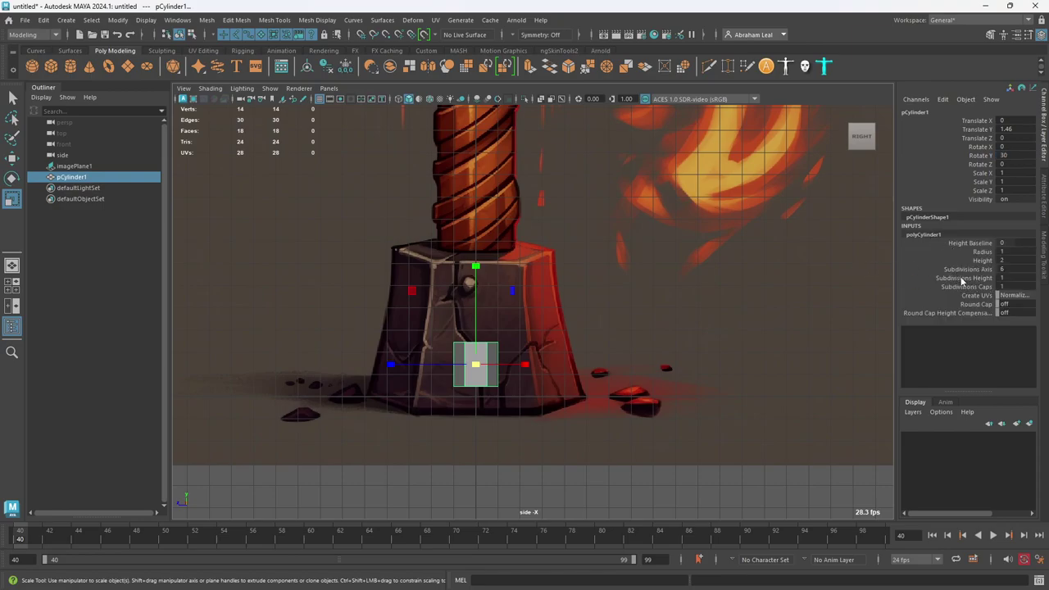
pyautogui.click(963, 280)
pyautogui.moveTo(398, 262); pyautogui.dragTo(421, 263, button='middle')
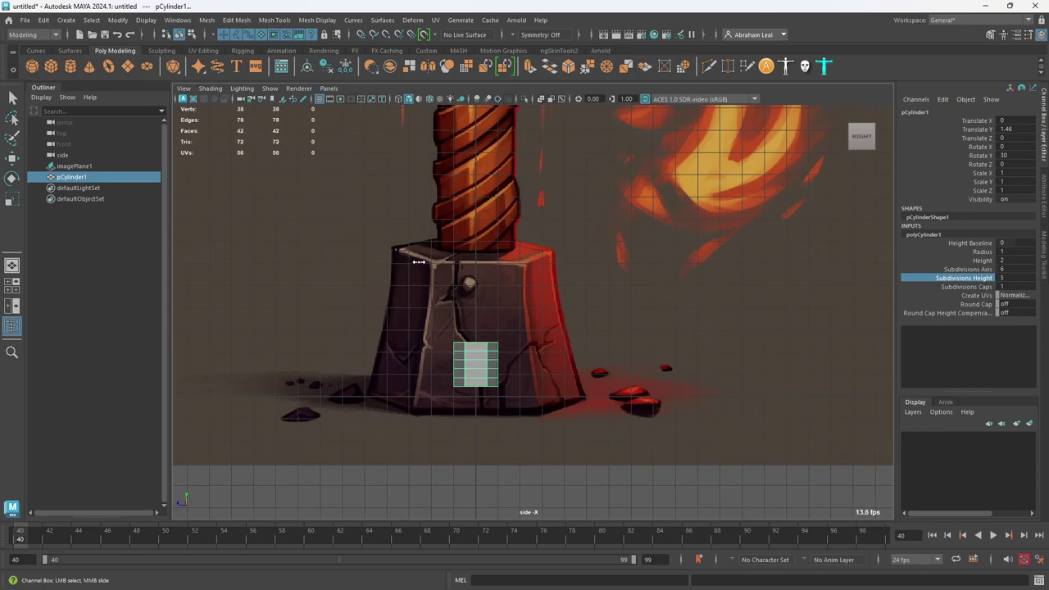
# Step: Scale the cylinder uniformly to about 3.76 and raise it to cover the stone base from floor to top edge
pyautogui.press('r')
pyautogui.moveTo(476, 363); pyautogui.dragTo(597, 369)
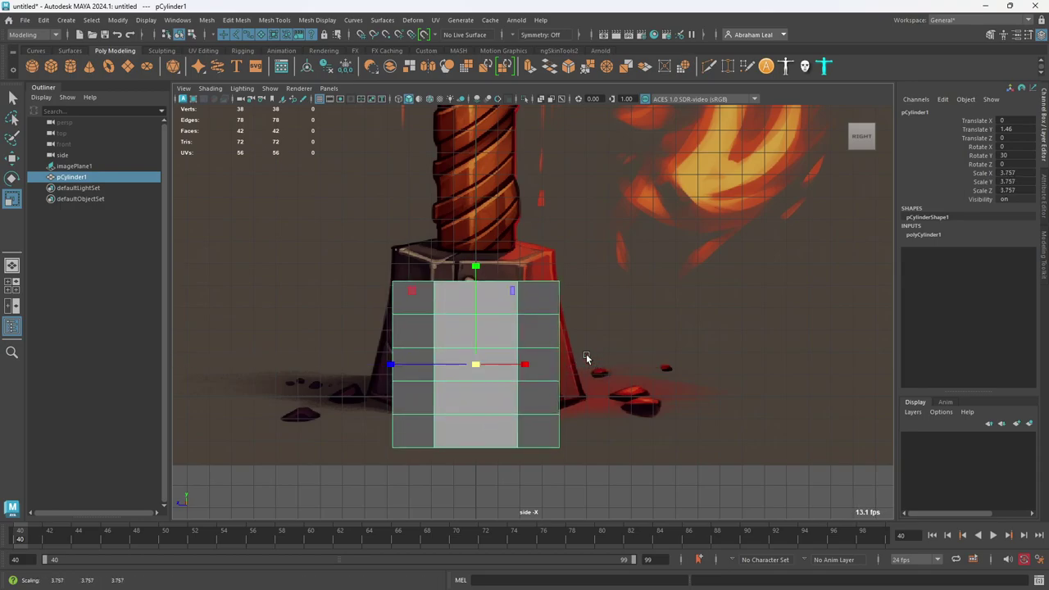
pyautogui.press('w')
pyautogui.moveTo(473, 268); pyautogui.dragTo(472, 232)
# Step: In wireframe display, scale the cylinder's bottom row of vertices outward to widen the foot of the base
pyautogui.moveTo(552, 342); pyautogui.dragTo(491, 282, button='right')
pyautogui.moveTo(598, 394); pyautogui.dragTo(318, 446)
pyautogui.press('4')
pyautogui.press('r')
pyautogui.moveTo(477, 416); pyautogui.dragTo(541, 421)
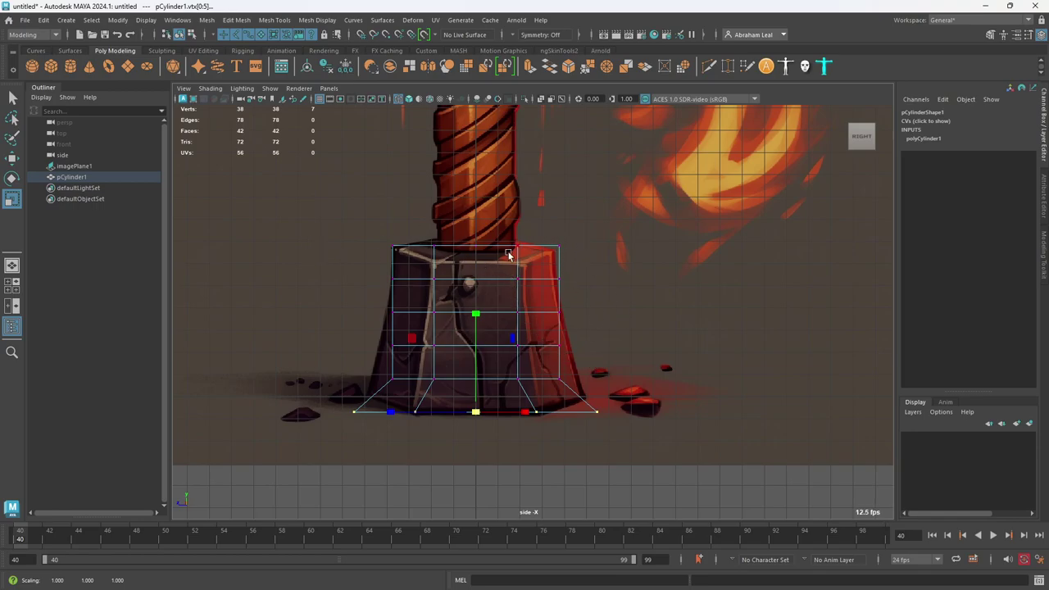
# Step: Scale the second, third and fourth vertex rows from the bottom outward in decreasing amounts to curve the base's sides along the reference
pyautogui.scroll(-5, 524, 237)
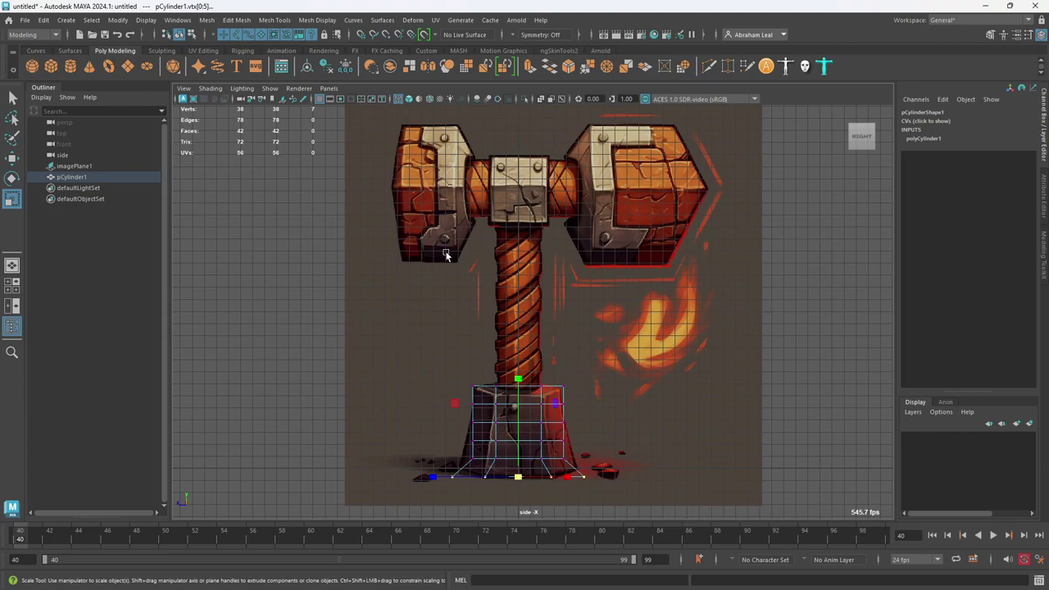
pyautogui.scroll(6, 565, 323)
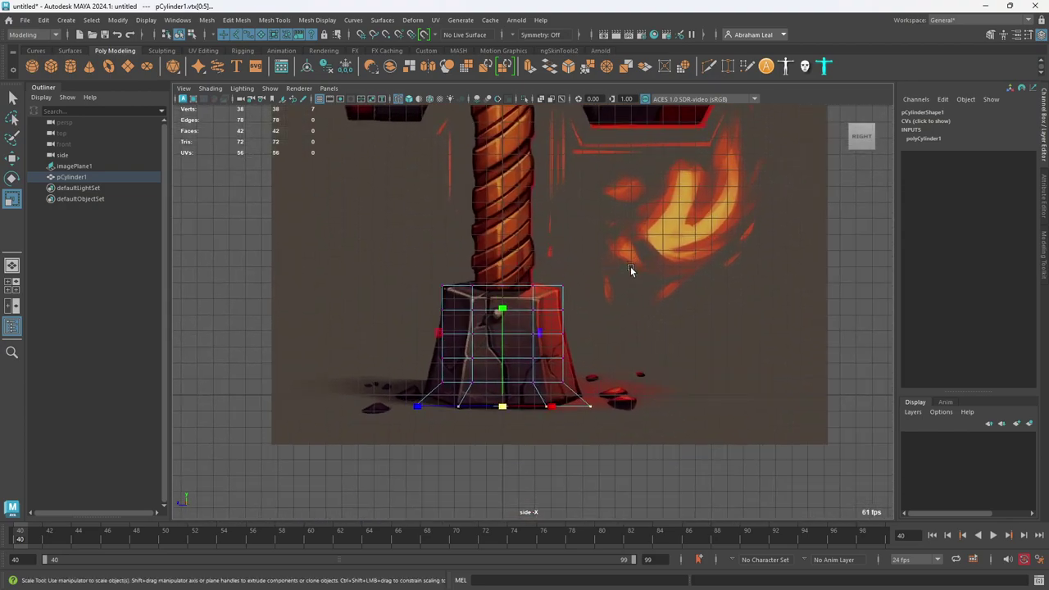
pyautogui.keyDown('alt'); pyautogui.moveTo(598, 311); pyautogui.dragTo(601, 270, button='middle'); pyautogui.keyUp('alt')
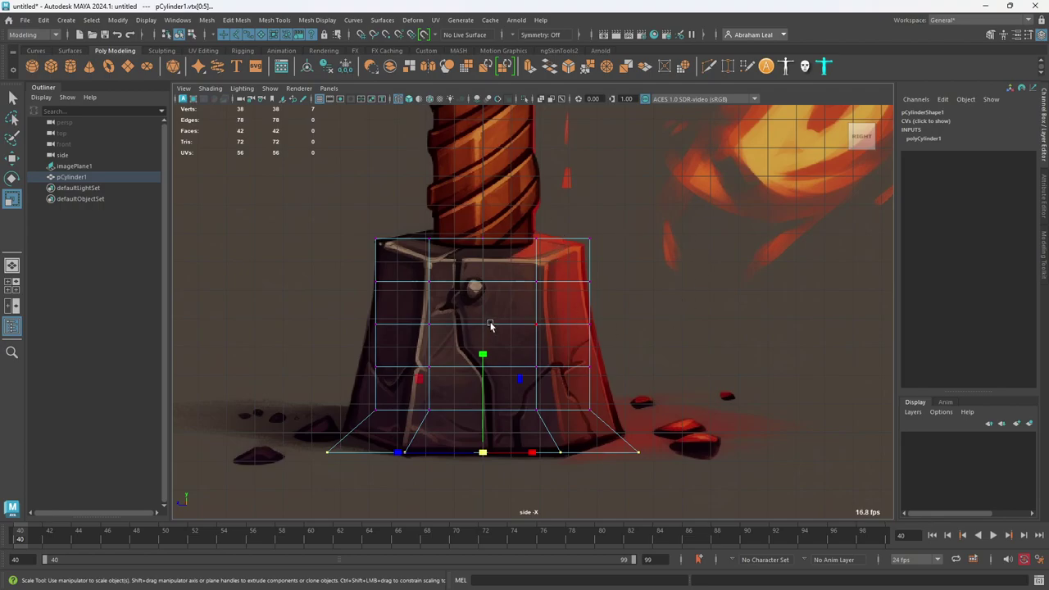
pyautogui.moveTo(661, 397); pyautogui.dragTo(358, 421)
pyautogui.moveTo(485, 413); pyautogui.dragTo(517, 419)
pyautogui.moveTo(626, 343); pyautogui.dragTo(364, 366)
pyautogui.moveTo(495, 368); pyautogui.dragTo(515, 346)
pyautogui.moveTo(619, 304); pyautogui.dragTo(360, 341)
pyautogui.moveTo(481, 325); pyautogui.dragTo(483, 326)
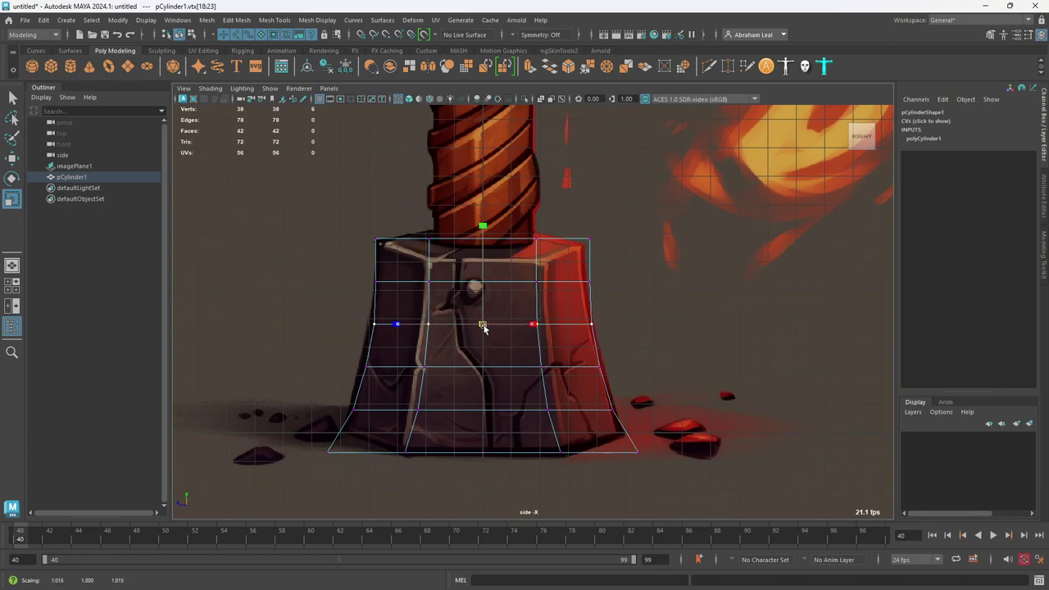
# Step: Try a slight scale on the vertex row just below the base's top edge, and undo it
pyautogui.moveTo(607, 267); pyautogui.dragTo(311, 296)
pyautogui.moveTo(481, 284); pyautogui.dragTo(485, 284)
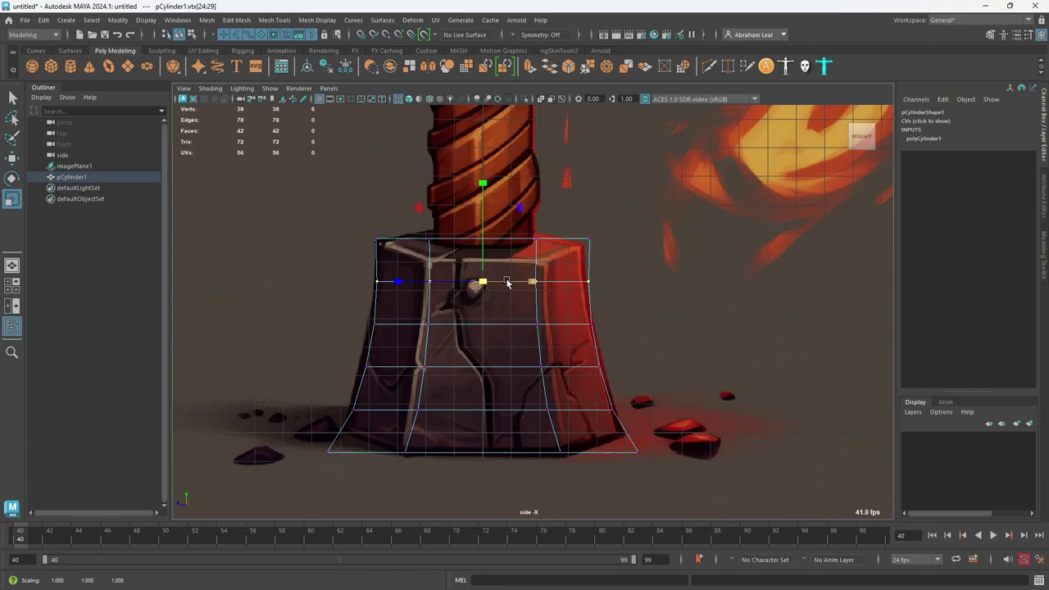
pyautogui.hotkey('ctrl', 'z')
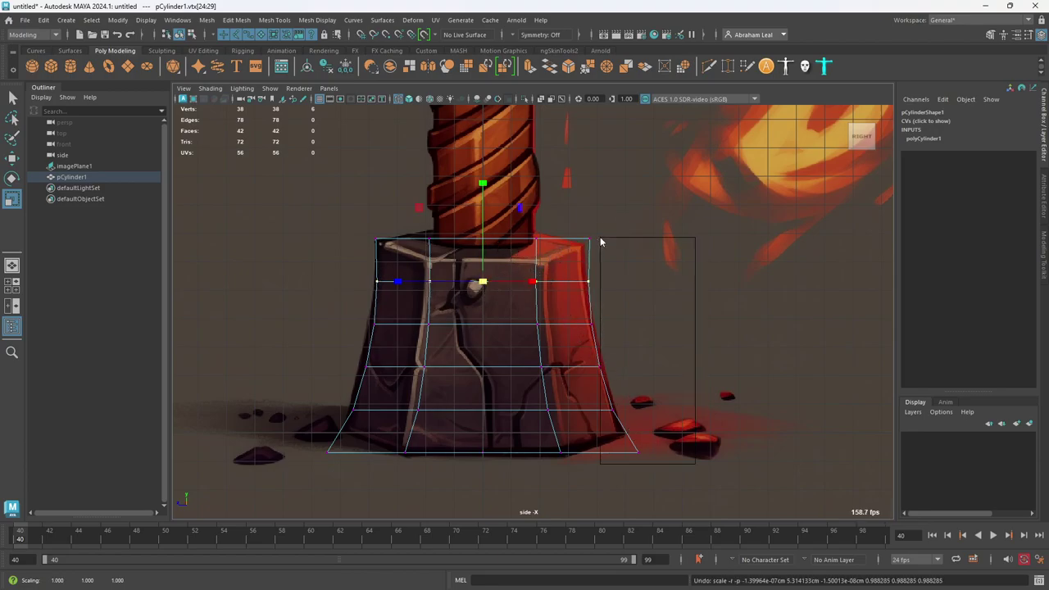
# Step: In object mode, scale the cylinder to 3.586 in X and Z and 3.387 in Y, and set its Translate Y to 3.405
pyautogui.moveTo(600, 242); pyautogui.dragTo(639, 223, button='right')
pyautogui.moveTo(484, 342); pyautogui.dragTo(471, 344)
pyautogui.press('w')
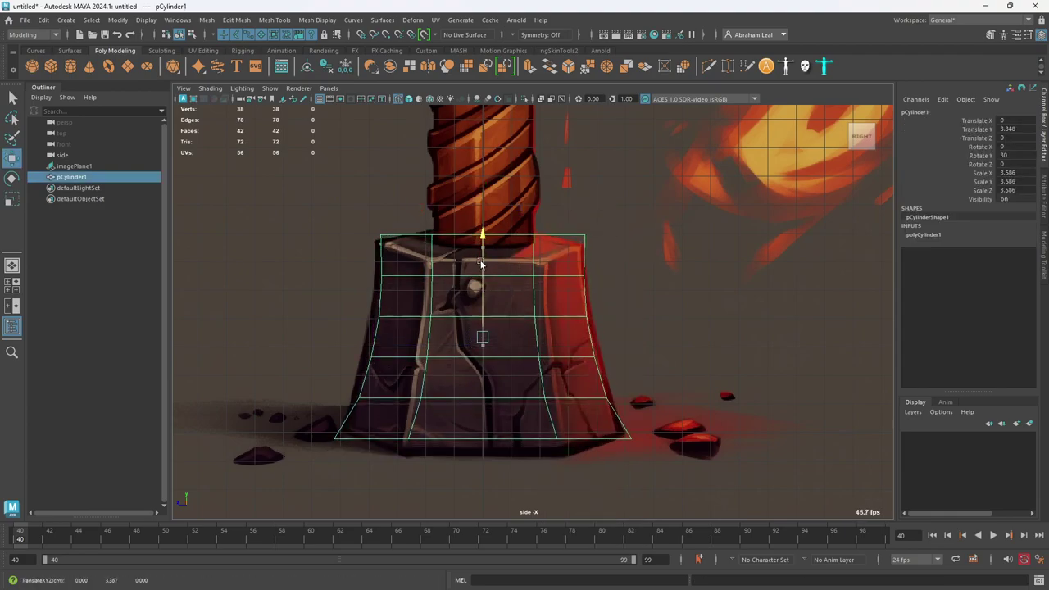
pyautogui.press('r')
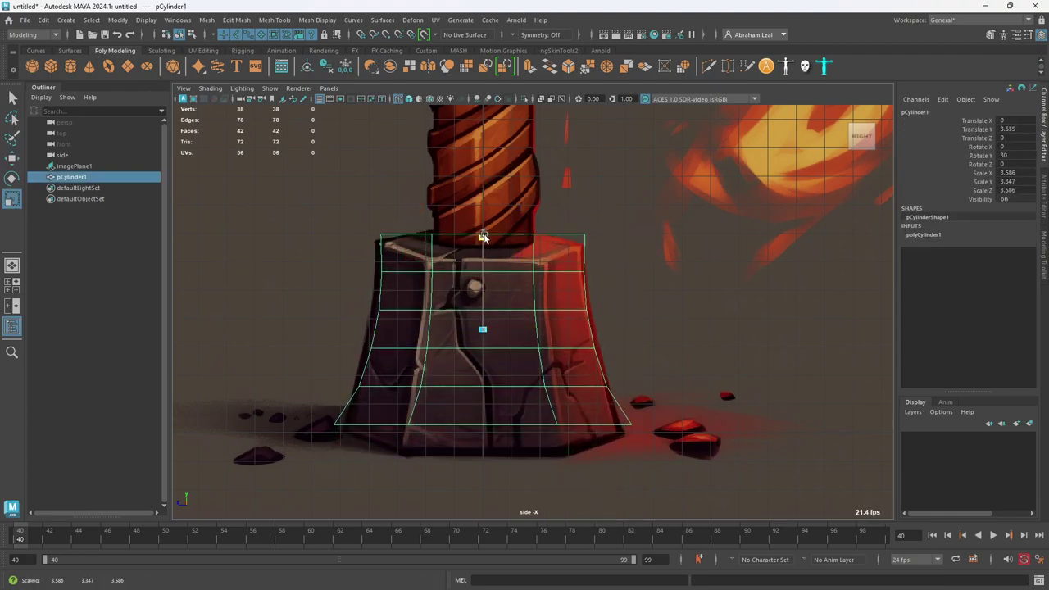
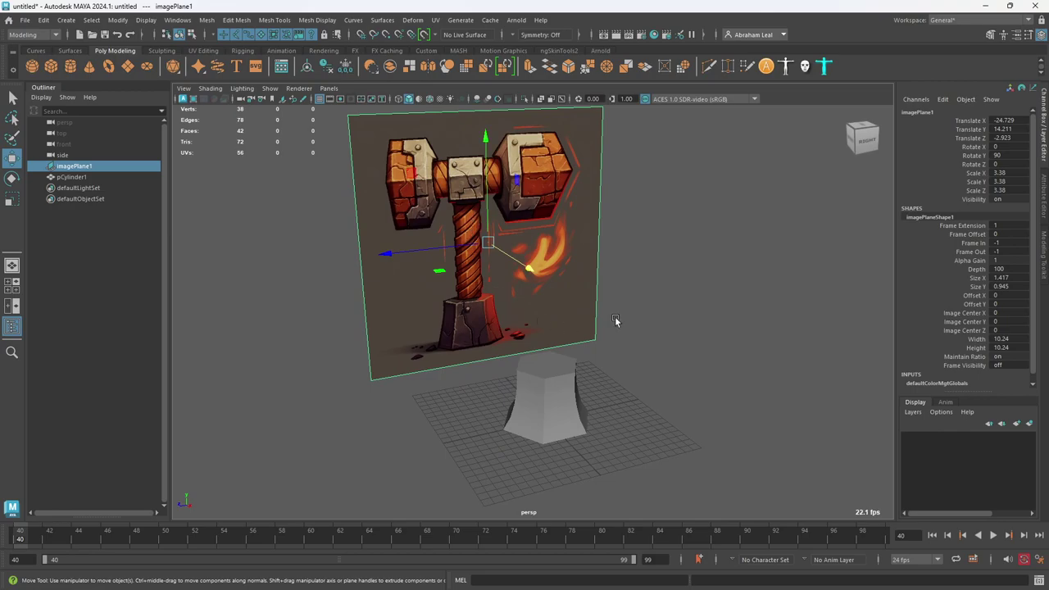
# Step: Select the base cylinder in the perspective view and switch it to edge selection
pyautogui.scroll(3, 597, 478)
pyautogui.keyDown('alt'); pyautogui.moveTo(597, 478); pyautogui.dragTo(565, 388, button='middle'); pyautogui.keyUp('alt')
pyautogui.click(500, 354)
pyautogui.keyDown('alt'); pyautogui.moveTo(495, 385); pyautogui.dragTo(628, 401); pyautogui.keyUp('alt')
pyautogui.keyDown('alt'); pyautogui.moveTo(534, 309); pyautogui.dragTo(485, 323); pyautogui.keyUp('alt')
pyautogui.keyDown('alt'); pyautogui.moveTo(344, 263); pyautogui.dragTo(423, 311, button='middle'); pyautogui.keyUp('alt')
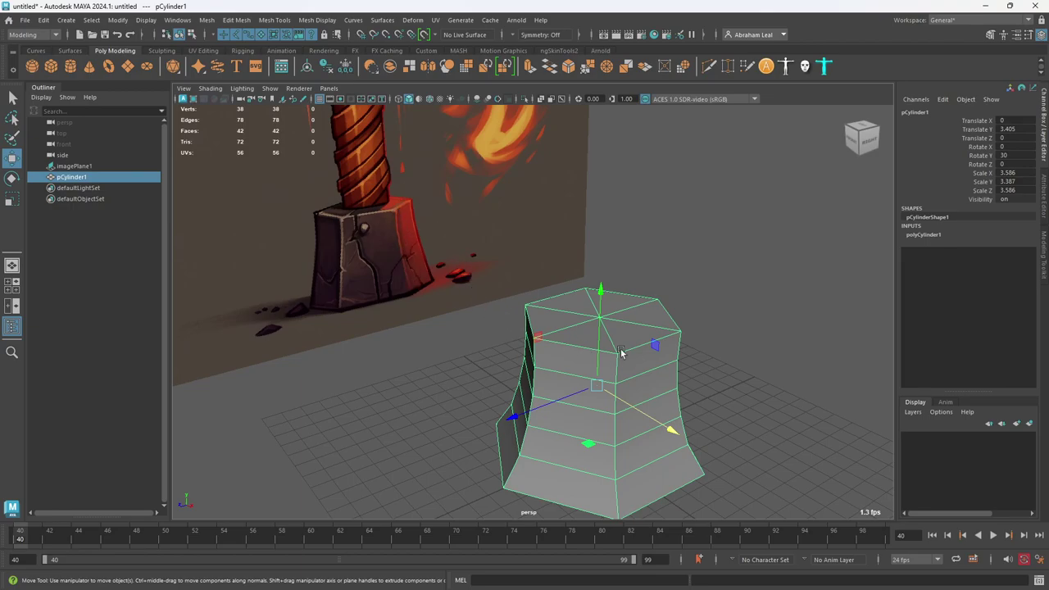
pyautogui.keyDown('alt'); pyautogui.moveTo(686, 348); pyautogui.dragTo(581, 279, button='middle'); pyautogui.keyUp('alt')
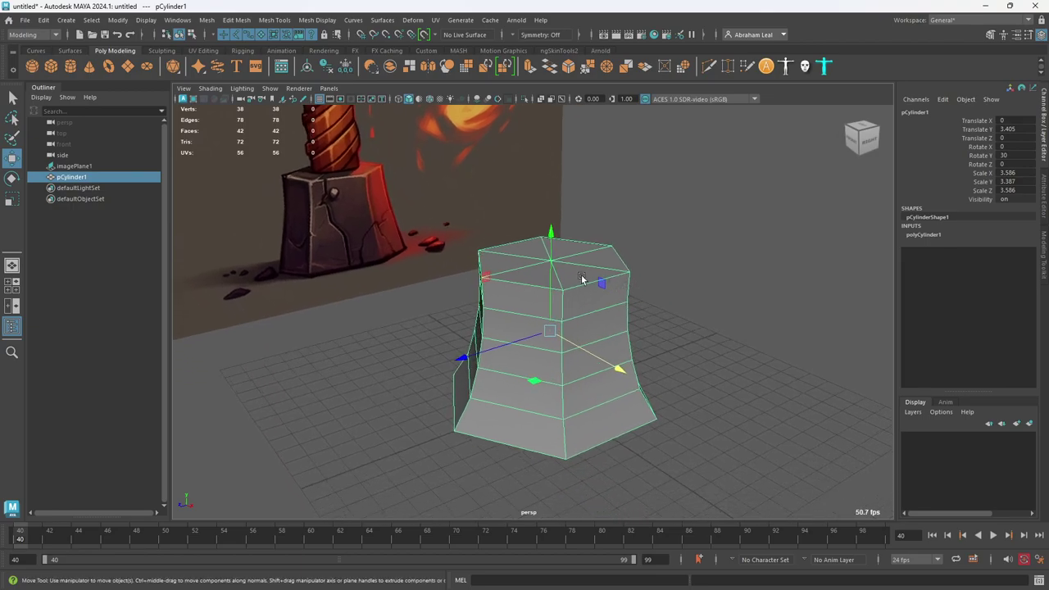
pyautogui.moveTo(514, 278); pyautogui.dragTo(513, 247, button='right')
# Step: Try to collect the cylinder's rim loops and vertical corner edge loops one by one around the mesh
pyautogui.doubleClick(532, 285)
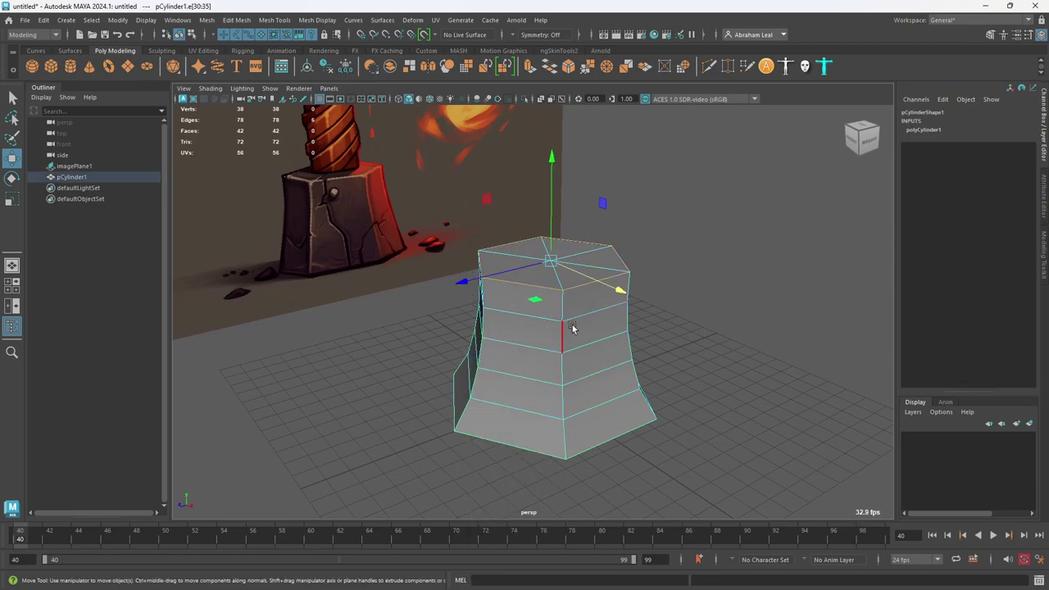
pyautogui.keyDown('alt'); pyautogui.moveTo(572, 385); pyautogui.dragTo(563, 330); pyautogui.keyUp('alt')
pyautogui.doubleClick(551, 349)
pyautogui.keyDown('alt'); pyautogui.moveTo(665, 356); pyautogui.dragTo(600, 361); pyautogui.keyUp('alt')
pyautogui.click(533, 288)
pyautogui.keyDown('shift'); pyautogui.doubleClick(532, 261); pyautogui.keyUp('shift')
pyautogui.keyDown('alt'); pyautogui.moveTo(531, 261); pyautogui.dragTo(521, 217); pyautogui.keyUp('alt')
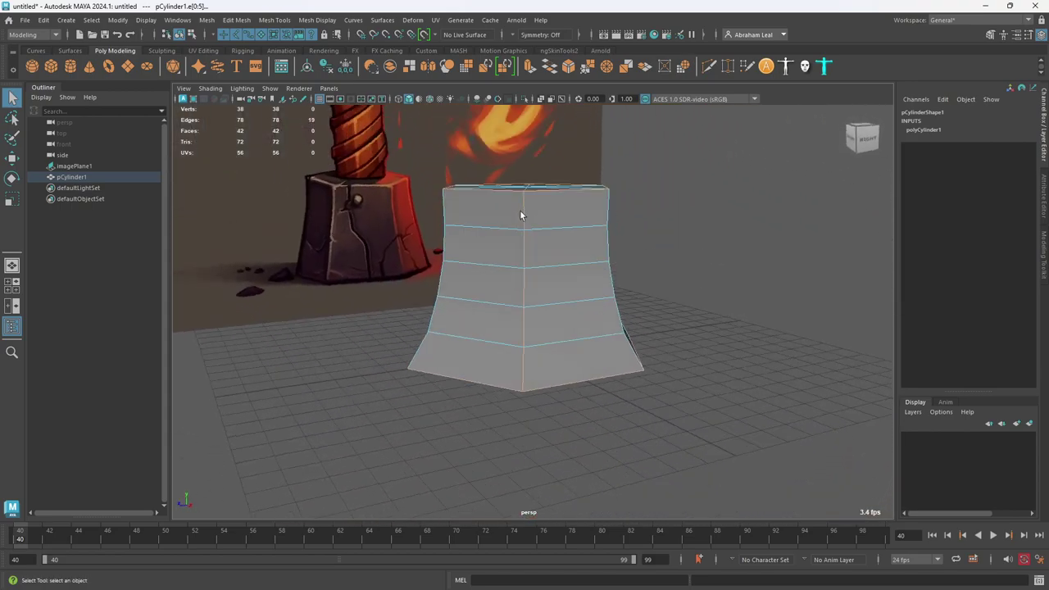
pyautogui.keyDown('alt'); pyautogui.moveTo(532, 328); pyautogui.dragTo(469, 333); pyautogui.keyUp('alt')
pyautogui.keyDown('shift'); pyautogui.doubleClick(577, 283); pyautogui.keyUp('shift')
pyautogui.keyDown('alt'); pyautogui.moveTo(640, 291); pyautogui.dragTo(533, 340); pyautogui.keyUp('alt')
pyautogui.keyDown('shift'); pyautogui.doubleClick(574, 246); pyautogui.keyUp('shift')
pyautogui.keyDown('alt'); pyautogui.moveTo(573, 246); pyautogui.dragTo(676, 266); pyautogui.keyUp('alt')
pyautogui.keyDown('shift'); pyautogui.doubleClick(598, 278); pyautogui.keyUp('shift')
# Step: Select all edges of the cylinder except the four inner horizontal loops and the spokes of both caps
pyautogui.moveTo(740, 148); pyautogui.dragTo(372, 440)
pyautogui.keyDown('ctrl'); pyautogui.doubleClick(540, 258); pyautogui.keyUp('ctrl')
pyautogui.keyDown('ctrl'); pyautogui.doubleClick(542, 292); pyautogui.keyUp('ctrl')
pyautogui.keyDown('ctrl'); pyautogui.doubleClick(542, 323); pyautogui.keyUp('ctrl')
pyautogui.keyDown('ctrl'); pyautogui.doubleClick(541, 365); pyautogui.keyUp('ctrl')
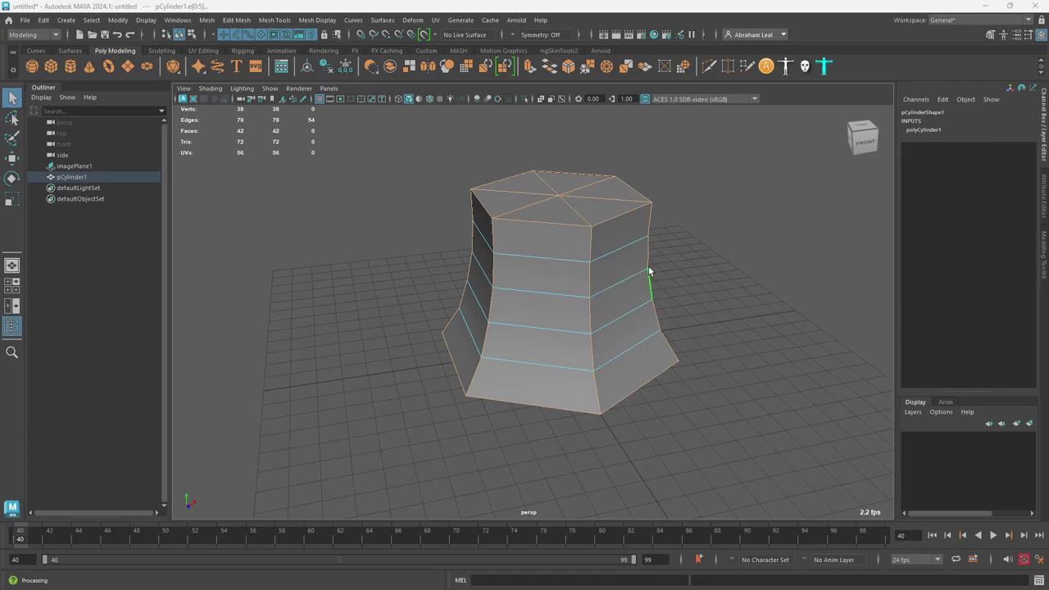
pyautogui.moveTo(772, 149); pyautogui.dragTo(350, 495)
pyautogui.keyDown('ctrl'); pyautogui.doubleClick(567, 255); pyautogui.keyUp('ctrl')
pyautogui.keyDown('ctrl'); pyautogui.doubleClick(560, 287); pyautogui.keyUp('ctrl')
pyautogui.keyDown('ctrl'); pyautogui.doubleClick(555, 326); pyautogui.keyUp('ctrl')
pyautogui.keyDown('ctrl'); pyautogui.doubleClick(549, 357); pyautogui.keyUp('ctrl')
pyautogui.keyDown('alt'); pyautogui.moveTo(667, 359); pyautogui.dragTo(574, 342); pyautogui.keyUp('alt')
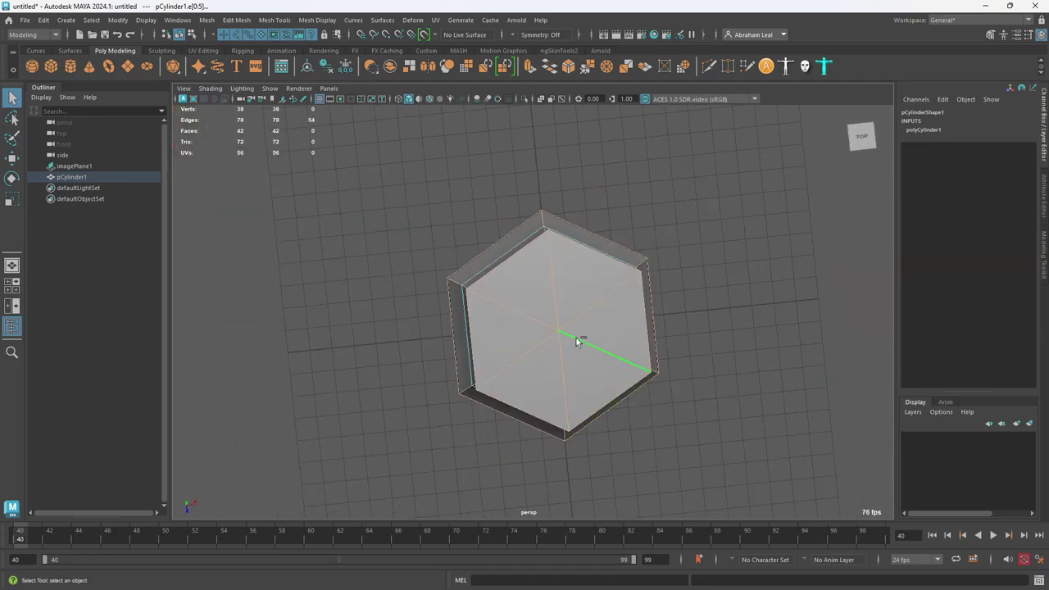
pyautogui.moveTo(557, 383)
pyautogui.keyDown('alt'); pyautogui.mouseDown()
pyautogui.moveTo(602, 234)
pyautogui.moveTo(534, 295)
pyautogui.moveTo(569, 391)
pyautogui.mouseUp(); pyautogui.keyUp('alt')
pyautogui.keyDown('alt'); pyautogui.moveTo(540, 234); pyautogui.dragTo(661, 302); pyautogui.keyUp('alt')
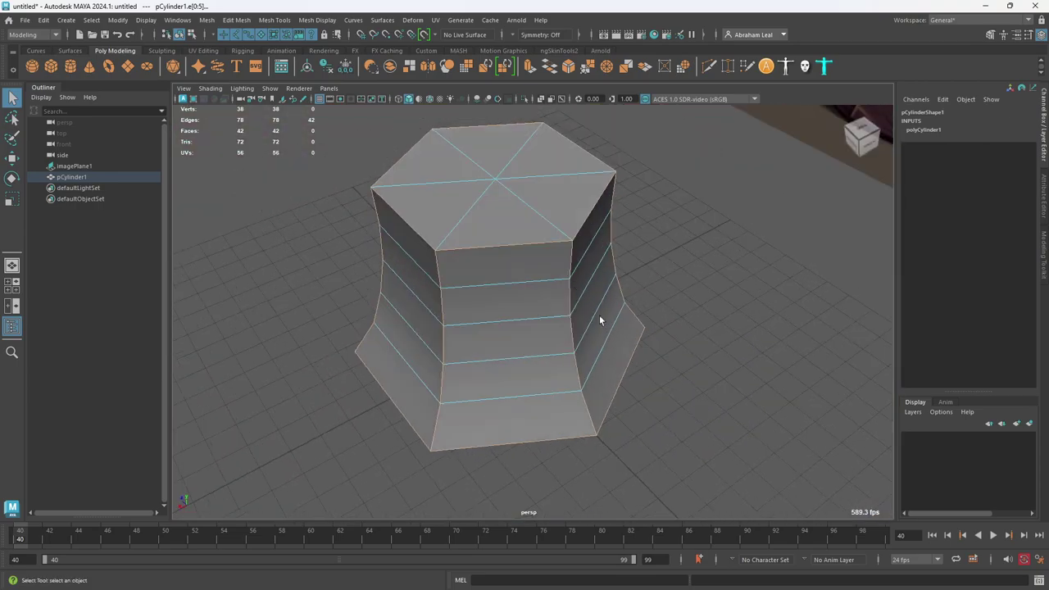
# Step: Bevel the selected rim and corner edges with 2 segments and a fraction smaller than 0.5, and return to object mode
pyautogui.click(568, 67)
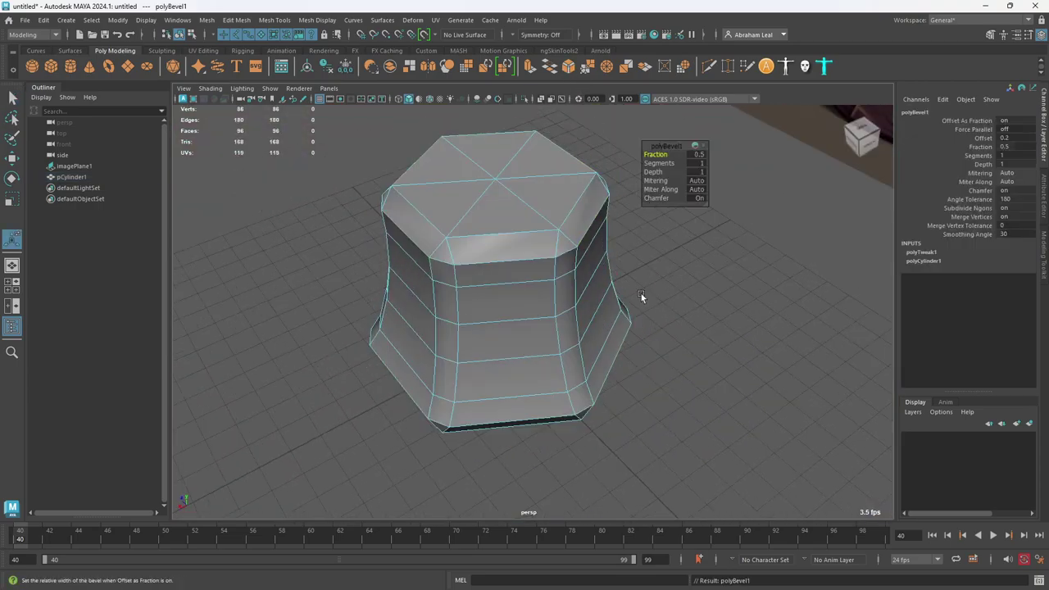
pyautogui.keyDown('alt'); pyautogui.moveTo(642, 295); pyautogui.dragTo(569, 276); pyautogui.keyUp('alt')
pyautogui.keyDown('alt'); pyautogui.moveTo(569, 276); pyautogui.dragTo(756, 258, button='right'); pyautogui.keyUp('alt')
pyautogui.click(658, 162)
pyautogui.moveTo(658, 162); pyautogui.dragTo(618, 206)
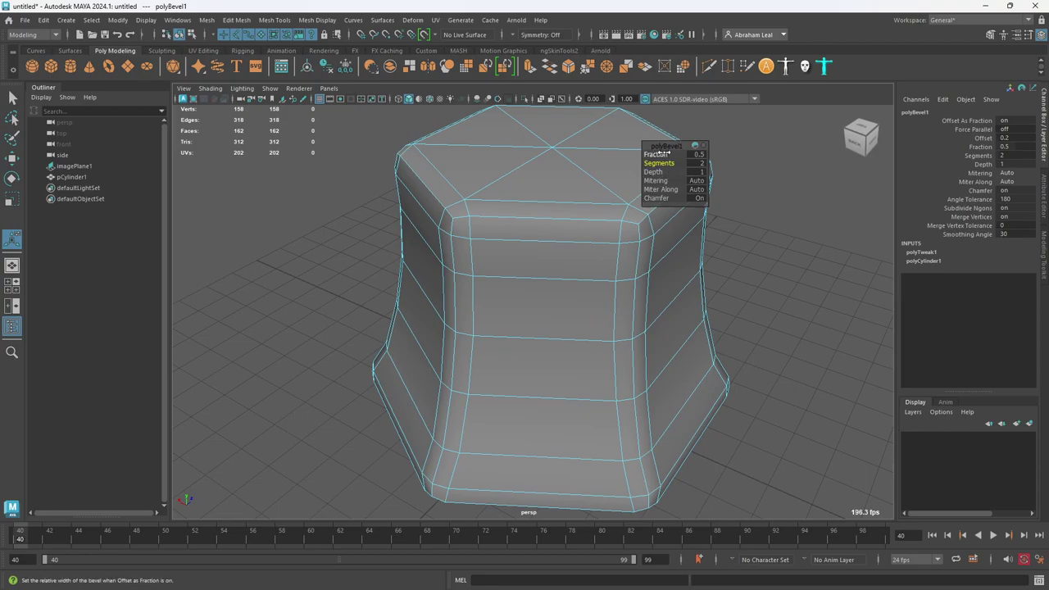
pyautogui.moveTo(661, 155)
pyautogui.mouseDown()
pyautogui.moveTo(652, 158)
pyautogui.moveTo(674, 154)
pyautogui.moveTo(645, 154)
pyautogui.mouseUp()
pyautogui.moveTo(602, 178); pyautogui.dragTo(656, 160, button='right')
pyautogui.click(811, 160)
# Step: Turn on smooth mesh preview for the bevelled base and check its rounded edges from several sides
pyautogui.keyDown('alt'); pyautogui.moveTo(811, 160); pyautogui.dragTo(593, 208); pyautogui.keyUp('alt')
pyautogui.scroll(-5, 733, 225)
pyautogui.click(551, 275)
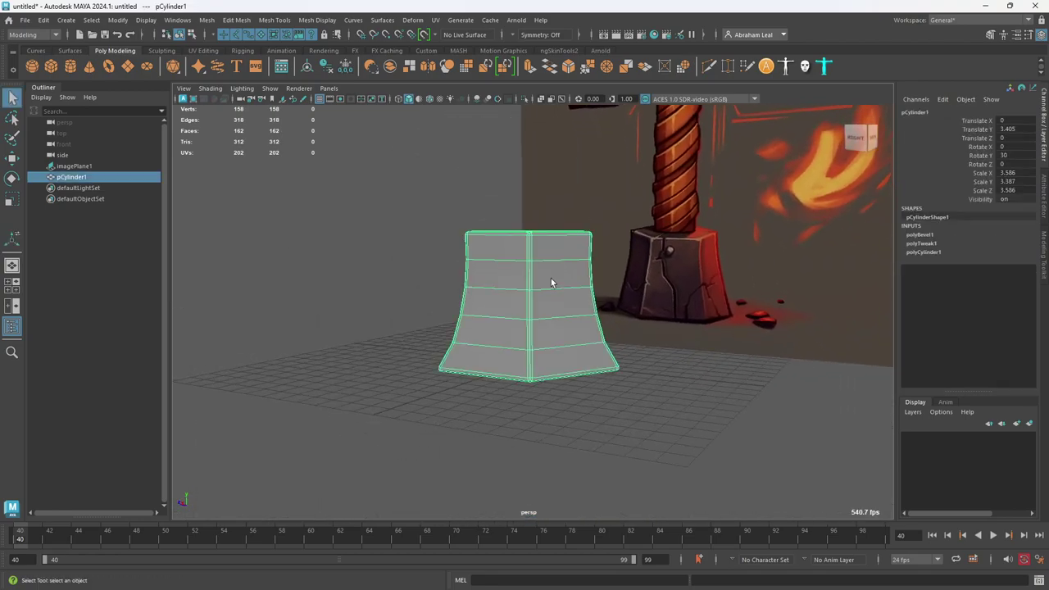
pyautogui.press('3')
pyautogui.keyDown('alt'); pyautogui.moveTo(630, 381); pyautogui.dragTo(657, 399); pyautogui.keyUp('alt')
pyautogui.click(657, 398)
pyautogui.keyDown('alt'); pyautogui.moveTo(595, 365); pyautogui.dragTo(489, 301); pyautogui.keyUp('alt')
pyautogui.click(562, 290)
pyautogui.click(444, 304)
# Step: Delete the base mesh's construction history and freeze its transformations
pyautogui.click(562, 289)
pyautogui.keyDown('alt'); pyautogui.moveTo(562, 289); pyautogui.dragTo(463, 301); pyautogui.keyUp('alt')
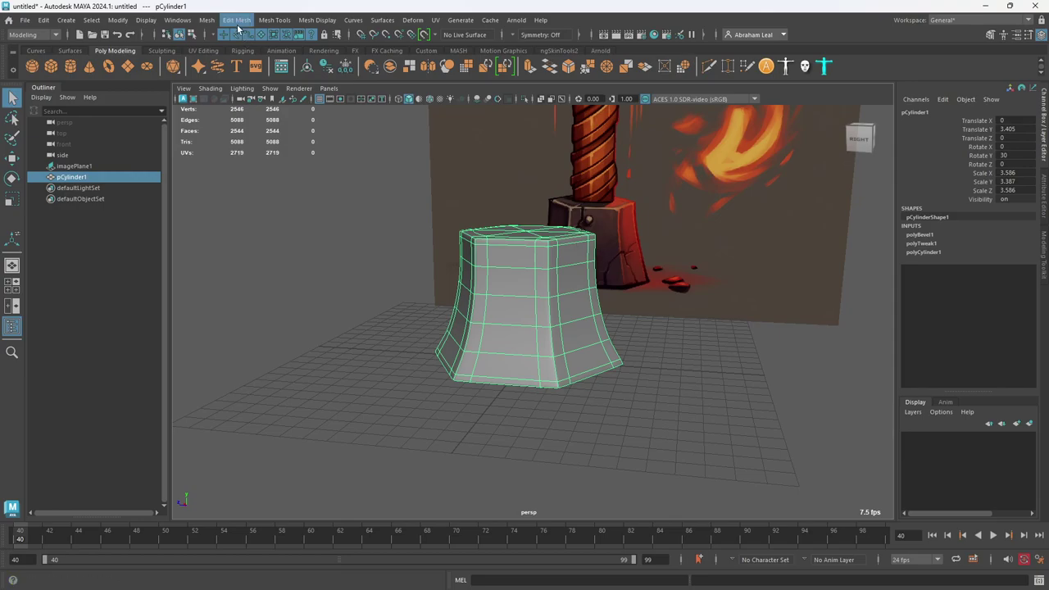
pyautogui.click(326, 66)
pyautogui.click(345, 69)
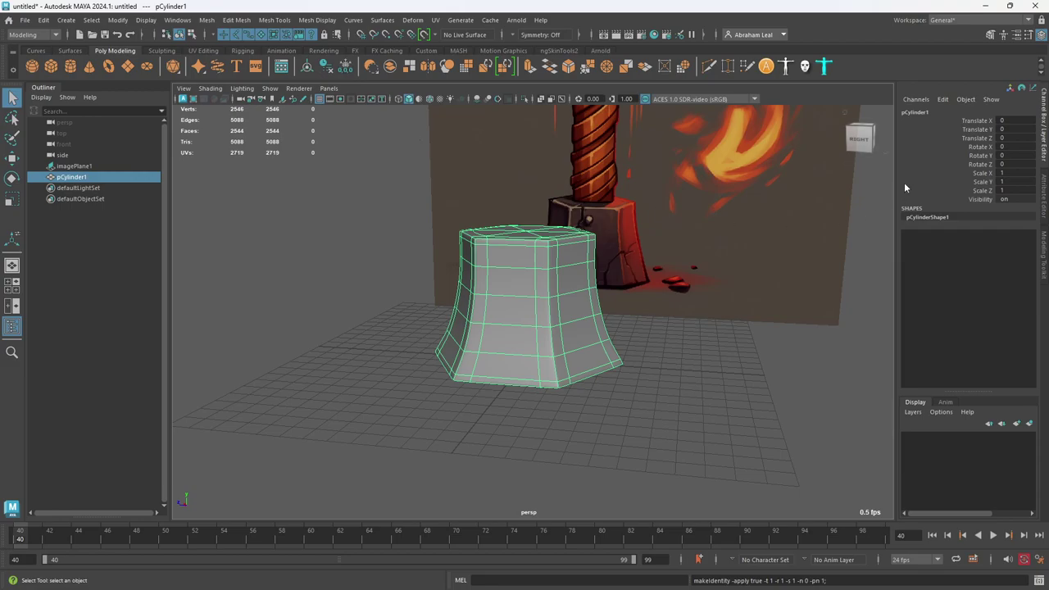
# Step: Rename the base cylinder to HammerPommel
pyautogui.doubleClick(81, 177)
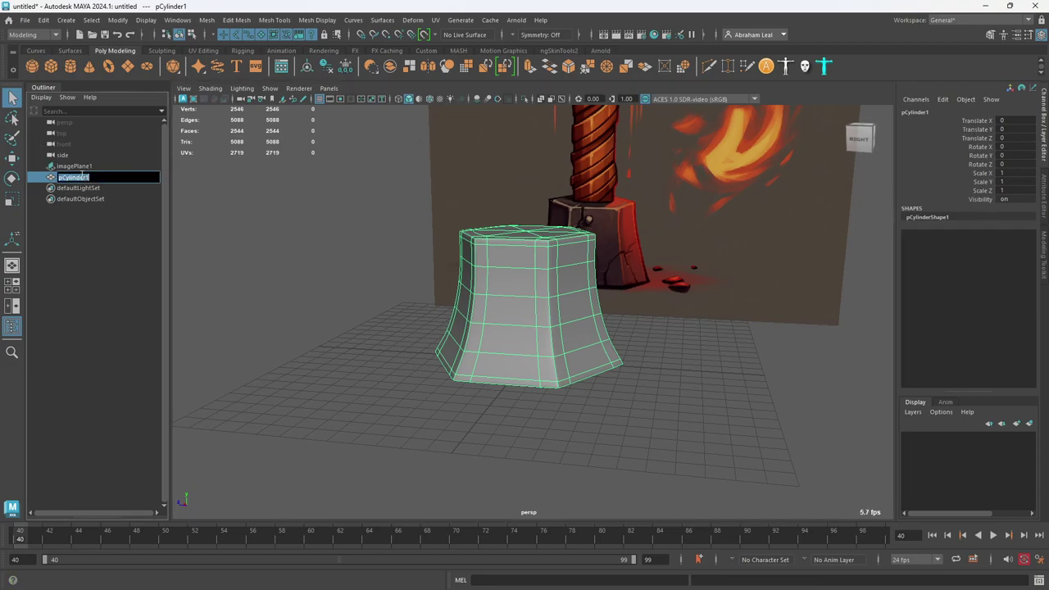
pyautogui.write('HammerP')
pyautogui.press('capslock')
pyautogui.write('ommmel')
pyautogui.press('Return')
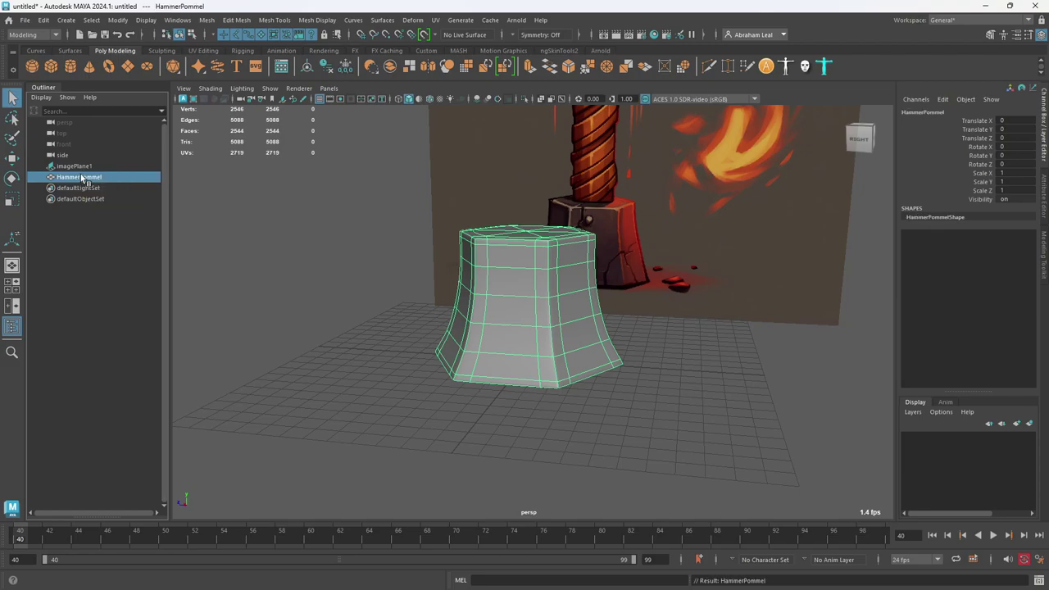
# Step: In the side view, create a new polygon cylinder and raise it onto the reference's wrapped handle
pyautogui.click(329, 277)
pyautogui.keyDown('alt'); pyautogui.moveTo(554, 280); pyautogui.dragTo(563, 305); pyautogui.keyUp('alt')
pyautogui.click(561, 276)
pyautogui.press('space')
pyautogui.moveTo(661, 291); pyautogui.dragTo(660, 321)
pyautogui.press('space')
pyautogui.moveTo(614, 290); pyautogui.dragTo(656, 287)
pyautogui.scroll(-5, 656, 287)
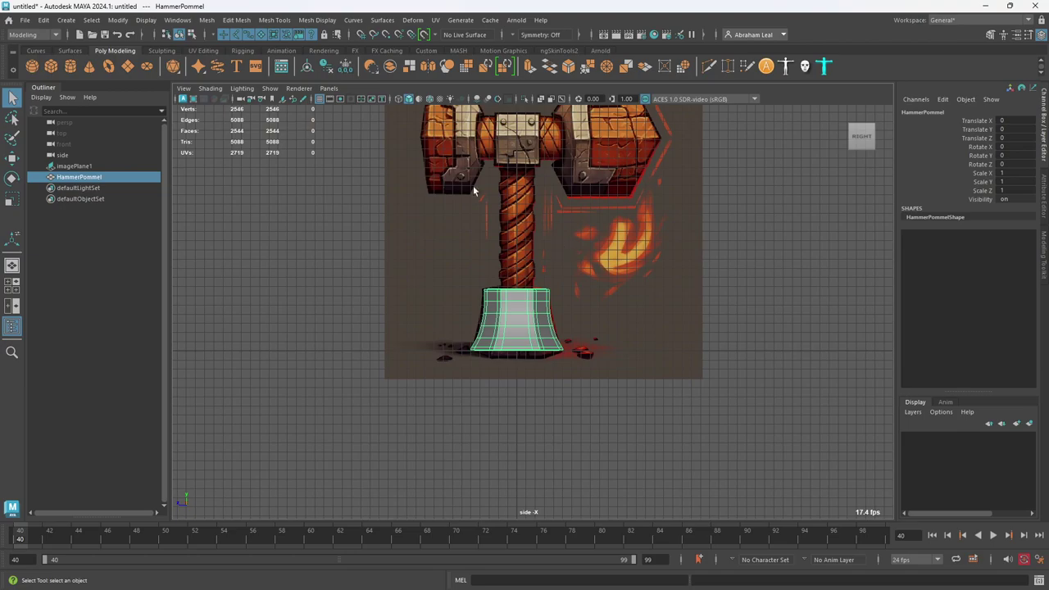
pyautogui.keyDown('alt'); pyautogui.moveTo(478, 190); pyautogui.dragTo(476, 218, button='middle'); pyautogui.keyUp('alt')
pyautogui.scroll(3, 475, 217)
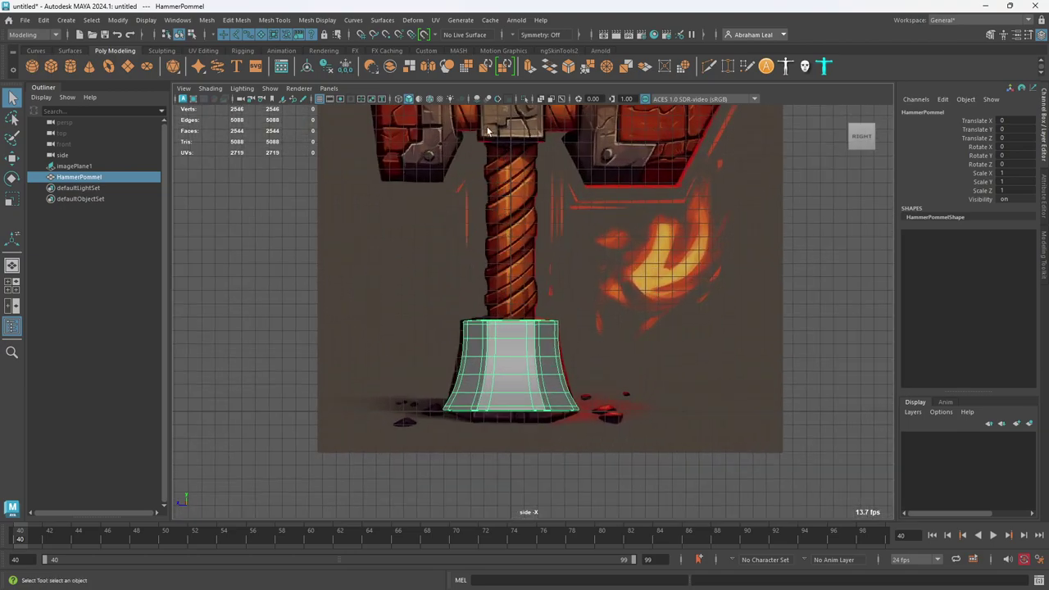
pyautogui.scroll(3, 487, 129)
pyautogui.scroll(1, 553, 217)
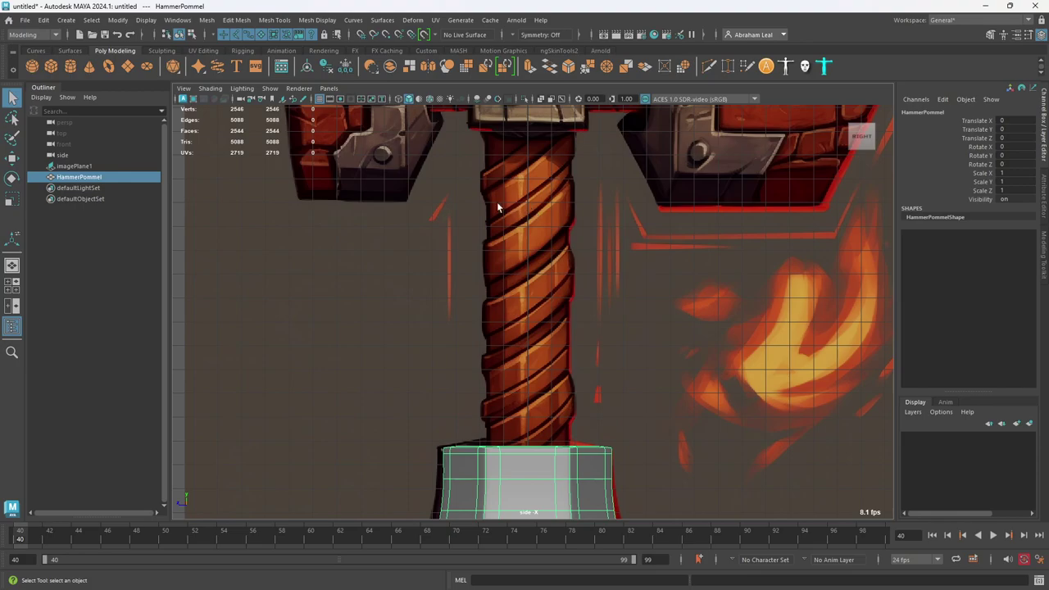
pyautogui.click(69, 65)
pyautogui.press('w')
pyautogui.moveTo(520, 502); pyautogui.dragTo(552, 375)
# Step: Scale the handle cylinder to 1.622 in X and Z and 7.257 in Y, and move it to Translate Y 13.641, checking the fit in wireframe
pyautogui.press('r')
pyautogui.scroll(-2, 551, 352)
pyautogui.moveTo(528, 259); pyautogui.dragTo(527, 204)
pyautogui.press('w')
pyautogui.moveTo(528, 254); pyautogui.dragTo(526, 149)
pyautogui.press('r')
pyautogui.press('4')
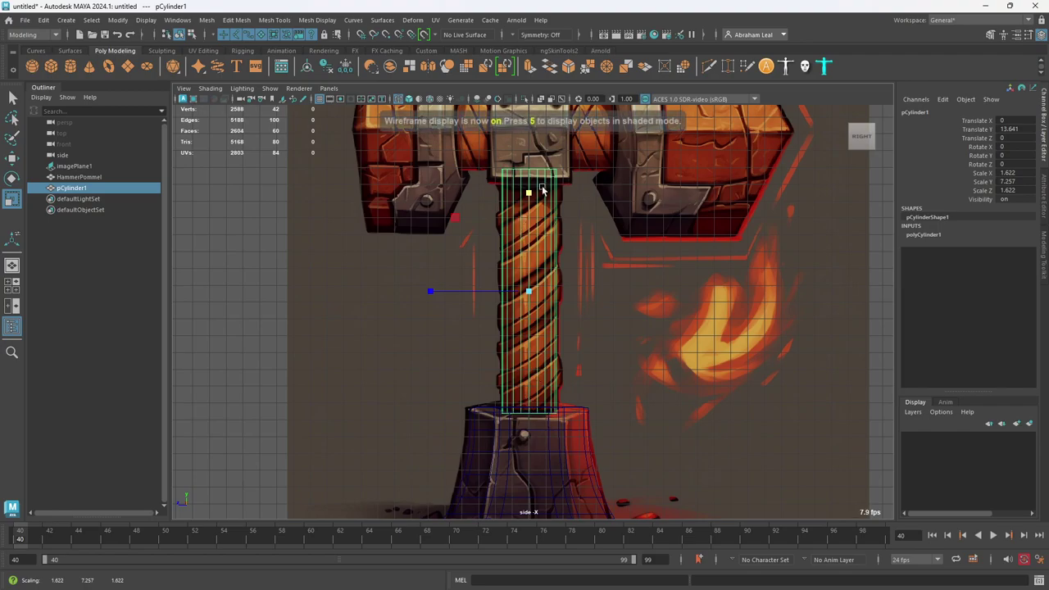
# Step: Enlarge the handle cylinder to Scale X and Z 1.659 and Scale Y 7.423 in shaded display
pyautogui.scroll(-3, 545, 191)
pyautogui.scroll(1, 527, 189)
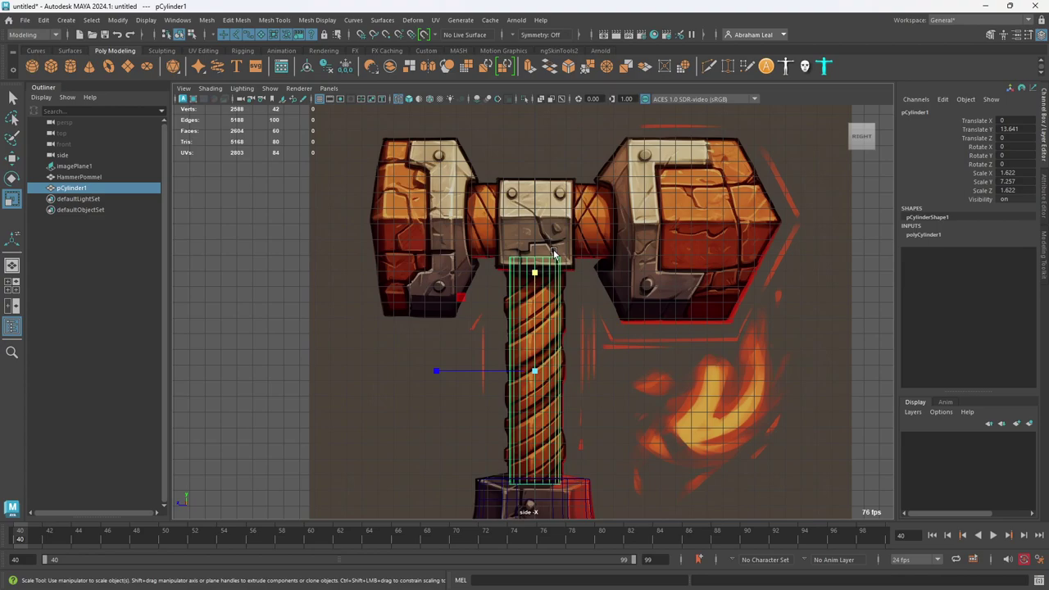
pyautogui.scroll(3, 554, 256)
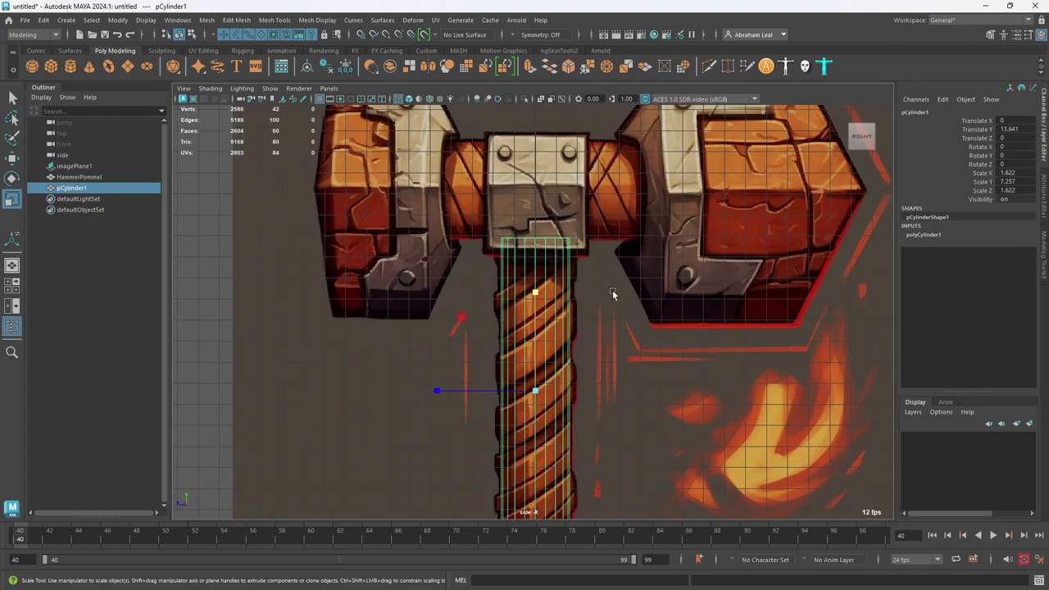
pyautogui.click(613, 292)
pyautogui.click(546, 291)
pyautogui.press('space')
pyautogui.moveTo(575, 348)
pyautogui.mouseDown()
pyautogui.moveTo(574, 321)
pyautogui.moveTo(588, 342)
pyautogui.moveTo(591, 275)
pyautogui.moveTo(611, 260)
pyautogui.moveTo(648, 259)
pyautogui.mouseUp()
pyautogui.scroll(-4, 634, 246)
pyautogui.press('5')
pyautogui.press('space')
pyautogui.press('space')
pyautogui.scroll(4, 528, 401)
pyautogui.moveTo(532, 395); pyautogui.dragTo(529, 349)
# Step: Preview the handle cylinder smoothed in the perspective view, and return it to unsmoothed display
pyautogui.press('w')
pyautogui.press('space')
pyautogui.press('3')
pyautogui.keyDown('alt'); pyautogui.moveTo(580, 279); pyautogui.dragTo(587, 396, button='middle'); pyautogui.keyUp('alt')
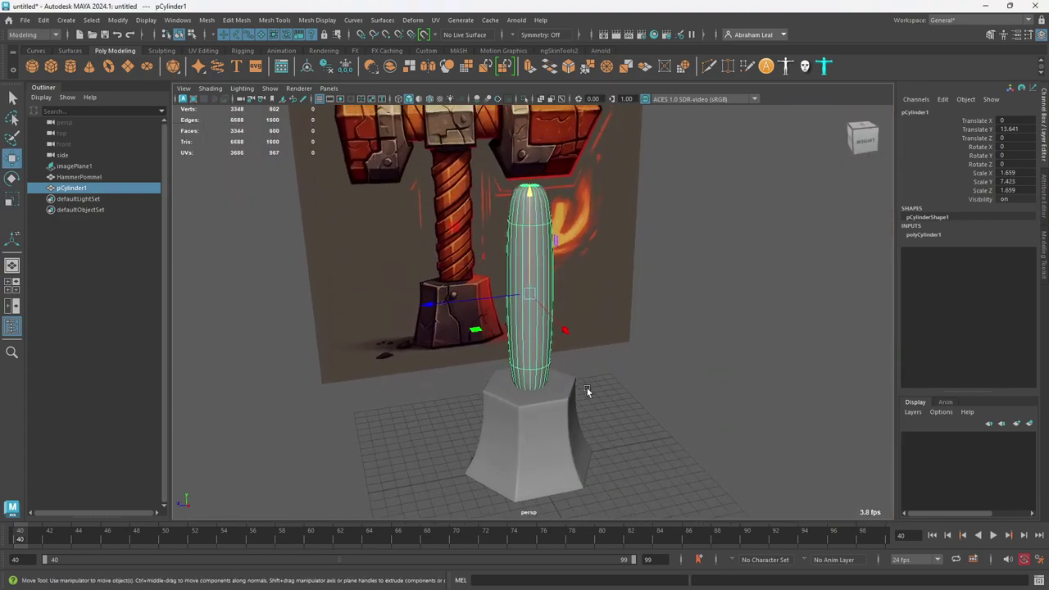
pyautogui.keyDown('alt'); pyautogui.moveTo(587, 398); pyautogui.dragTo(602, 414); pyautogui.keyUp('alt')
pyautogui.scroll(4, 531, 200)
pyautogui.scroll(-1, 501, 156)
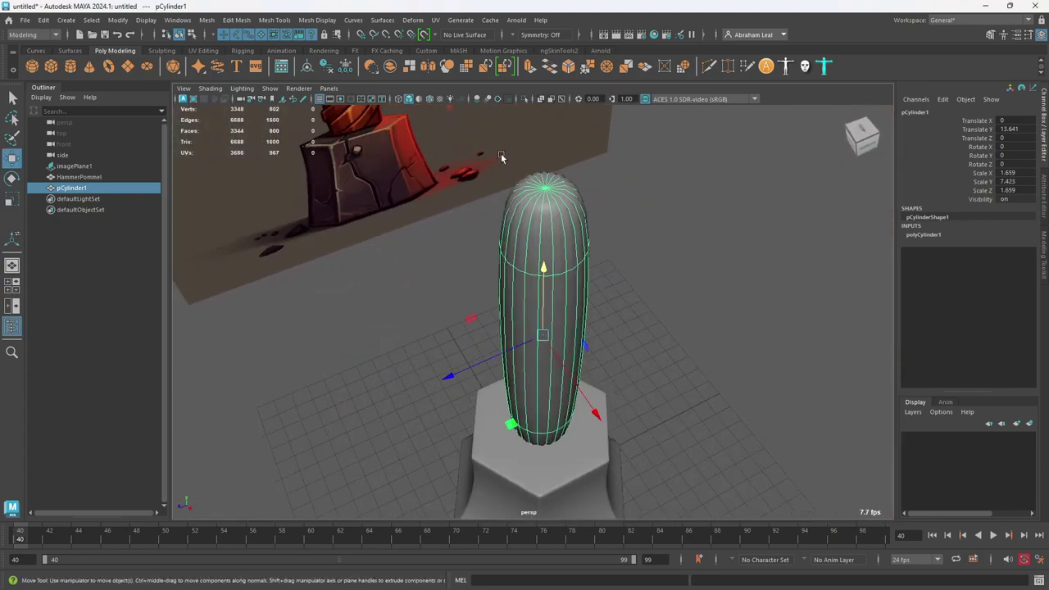
pyautogui.press('1')
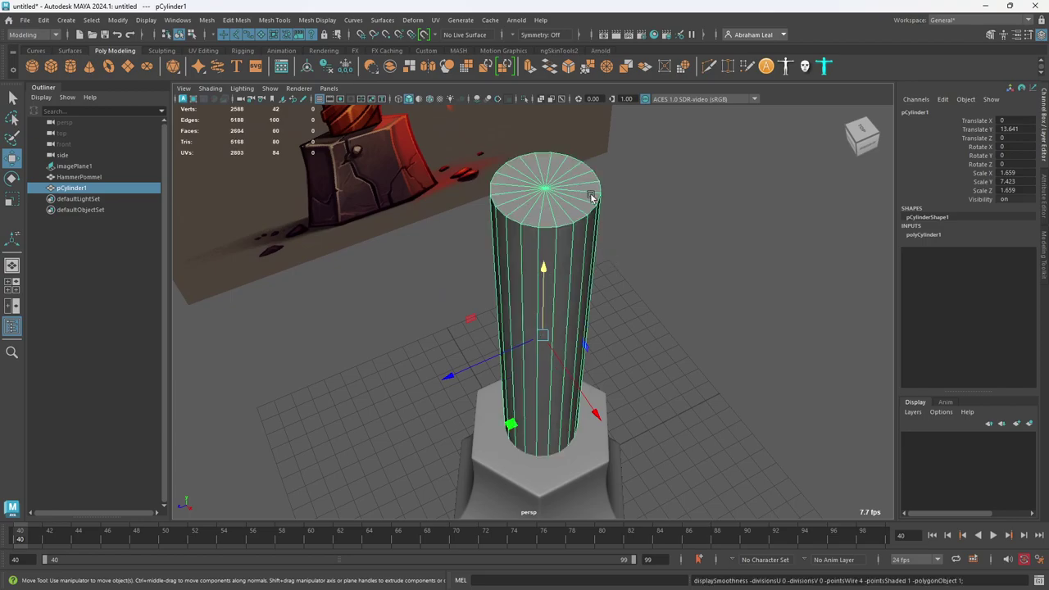
# Step: Examine the handle's ends in wireframe with and without smoothing, and restore the unsmoothed shaded display
pyautogui.keyDown('alt'); pyautogui.moveTo(606, 220); pyautogui.dragTo(492, 196); pyautogui.keyUp('alt')
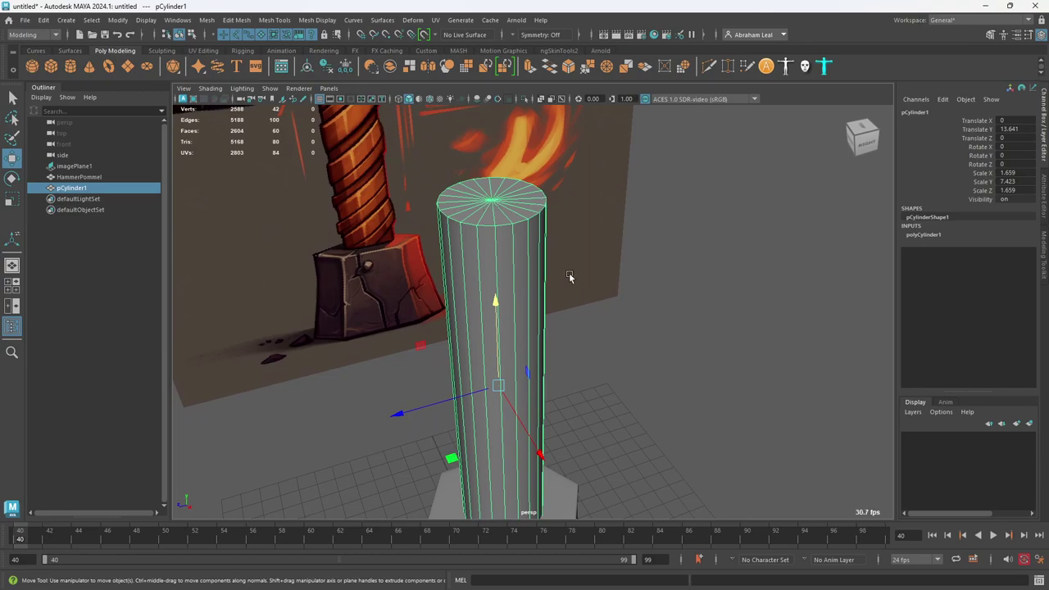
pyautogui.keyDown('alt'); pyautogui.moveTo(547, 212); pyautogui.dragTo(521, 302); pyautogui.keyUp('alt')
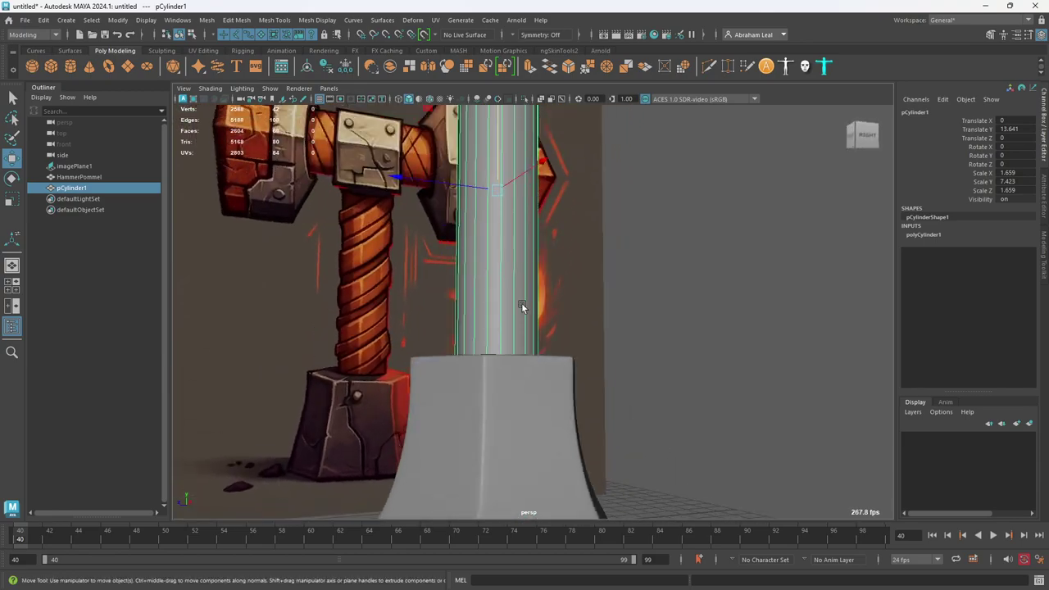
pyautogui.press('4')
pyautogui.keyDown('alt'); pyautogui.moveTo(532, 364); pyautogui.dragTo(541, 267); pyautogui.keyUp('alt')
pyautogui.press('3')
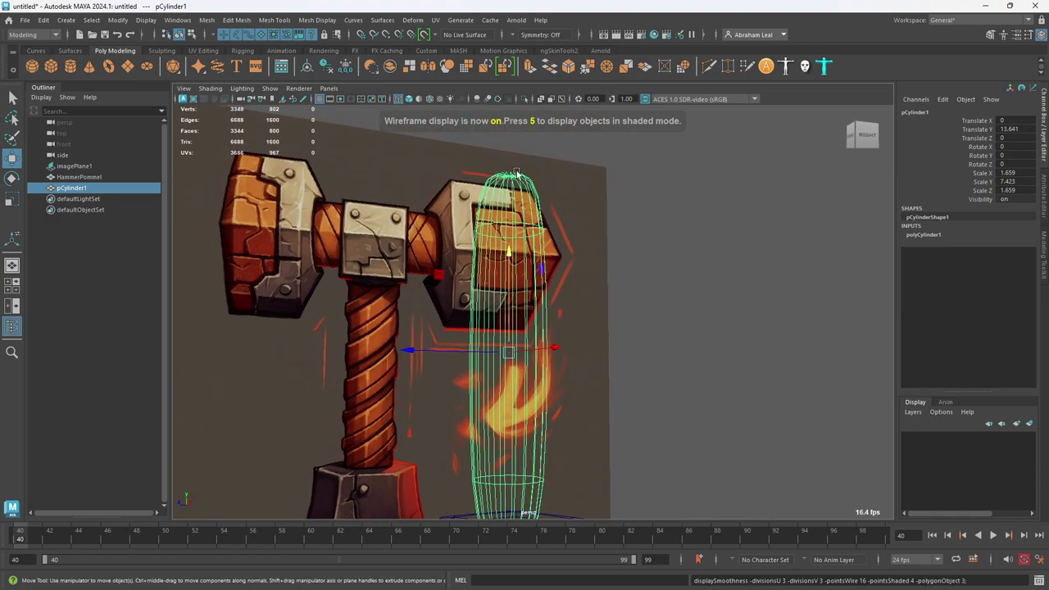
pyautogui.press('1')
pyautogui.keyDown('alt'); pyautogui.moveTo(565, 230); pyautogui.dragTo(534, 260); pyautogui.keyUp('alt')
pyautogui.click(535, 260)
pyautogui.press('5')
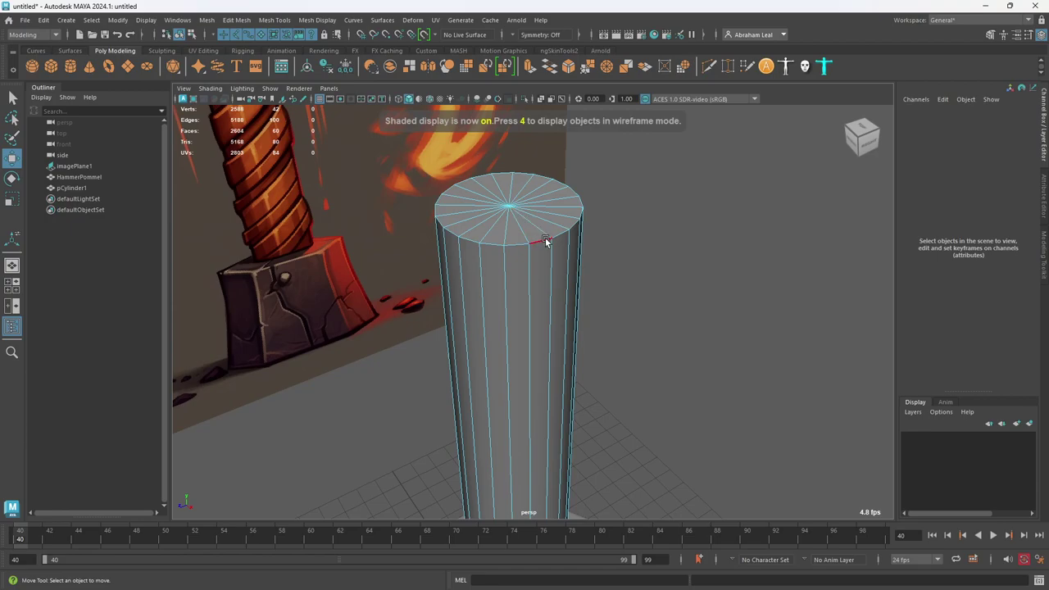
# Step: Delete the center vertex of the handle's top cap to open the cylinder, and turn on its smooth mesh preview
pyautogui.moveTo(522, 211)
pyautogui.mouseDown(button='right')
pyautogui.moveTo(490, 210)
pyautogui.moveTo(512, 214)
pyautogui.moveTo(506, 206)
pyautogui.mouseUp(button='right')
pyautogui.hotkey('ctrl', 'z')
pyautogui.click(530, 216)
pyautogui.click(506, 206)
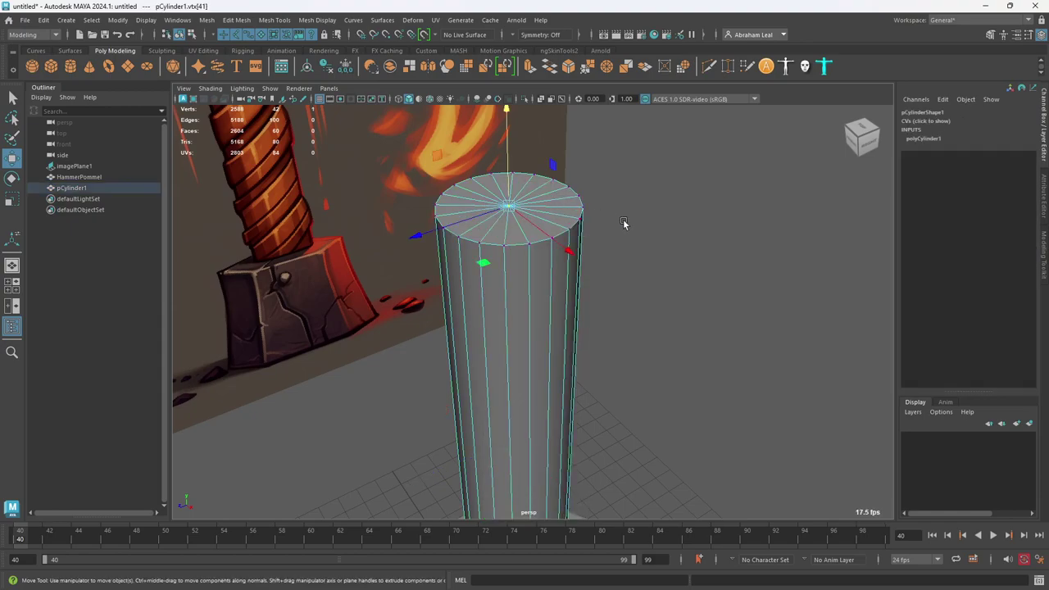
pyautogui.press('Delete')
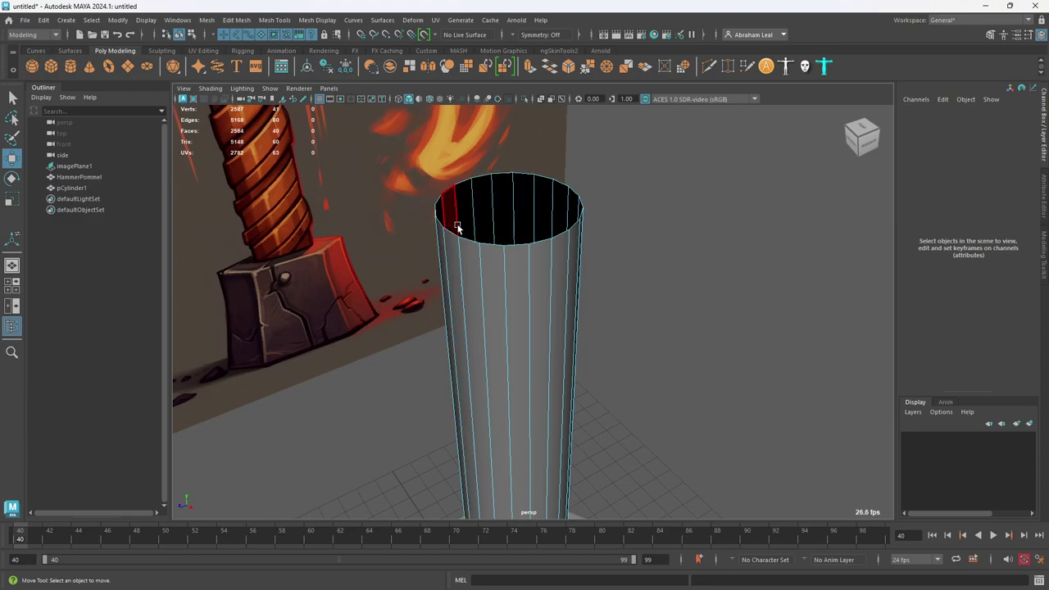
pyautogui.press('3')
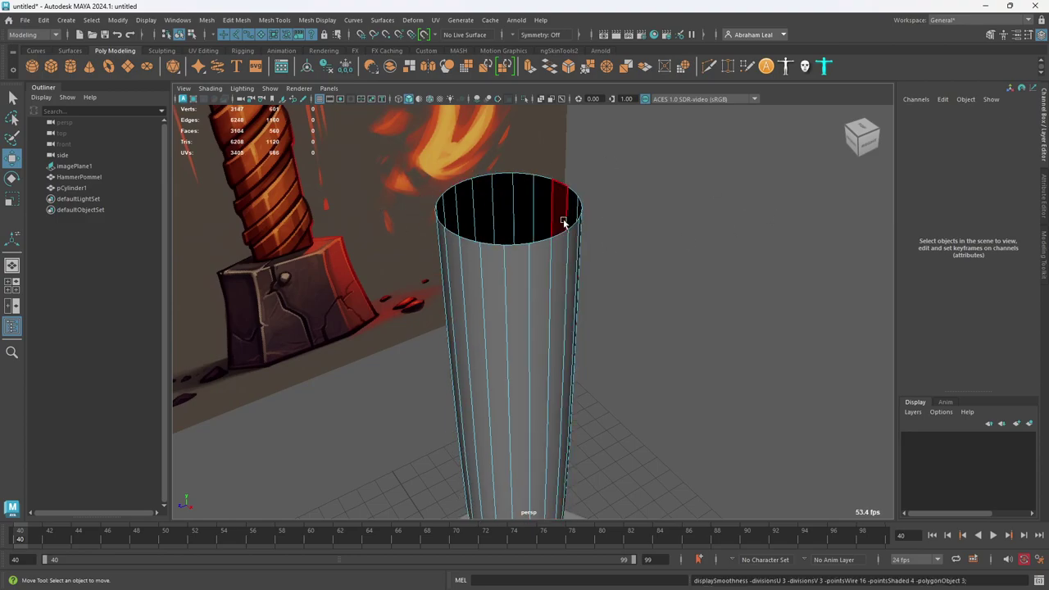
# Step: Return the handle cylinder to object selection and turn off its smooth mesh preview
pyautogui.press('F8')
pyautogui.click(564, 232)
pyautogui.press('1')
pyautogui.click(628, 262)
pyautogui.press('super')
pyautogui.write('carn')
pyautogui.press('Return')
# Step: Select the handle cylinder, examine its lower end inside the pommel in wireframe, and return to shaded display
pyautogui.keyDown('alt'); pyautogui.moveTo(705, 332); pyautogui.dragTo(550, 328, button='right'); pyautogui.keyUp('alt')
pyautogui.keyDown('alt'); pyautogui.moveTo(550, 328); pyautogui.dragTo(550, 252, button='middle'); pyautogui.keyUp('alt')
pyautogui.click(546, 252)
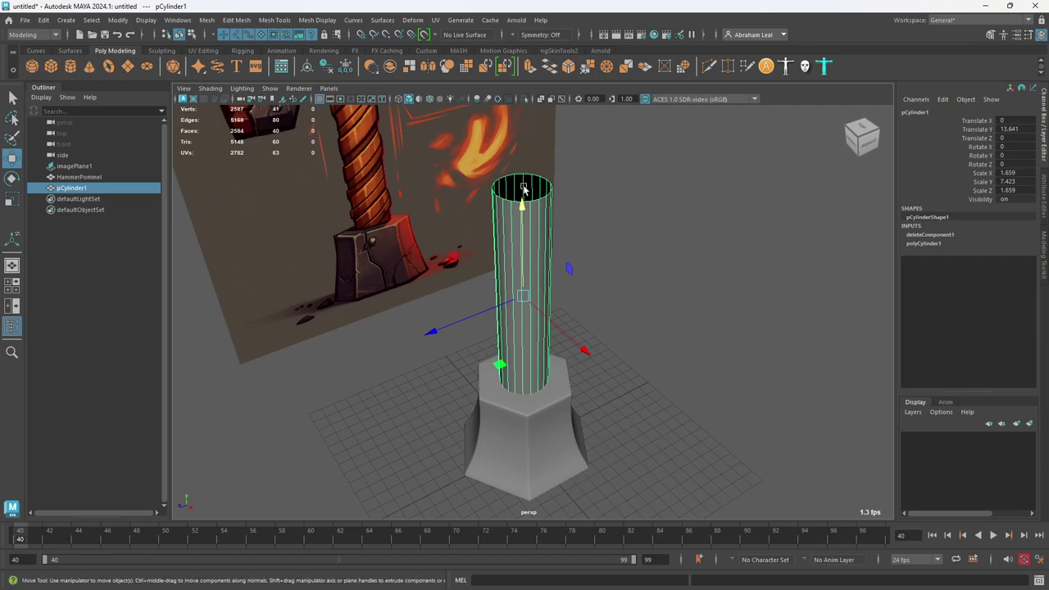
pyautogui.keyDown('alt'); pyautogui.moveTo(592, 255); pyautogui.dragTo(528, 365); pyautogui.keyUp('alt')
pyautogui.press('4')
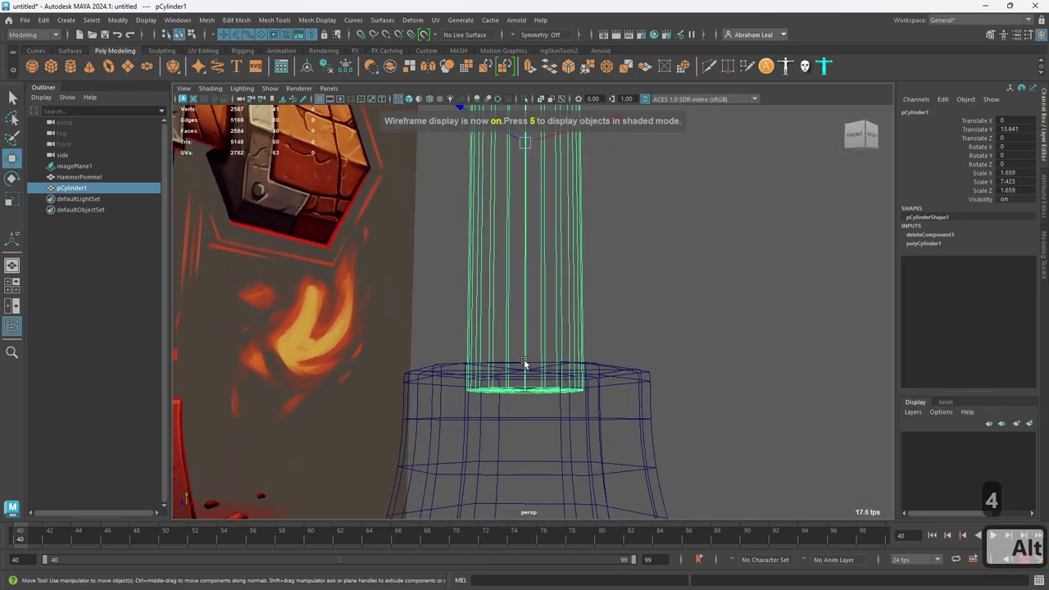
pyautogui.press('5')
pyautogui.moveTo(548, 305)
pyautogui.keyDown('alt'); pyautogui.mouseDown()
pyautogui.moveTo(567, 294)
pyautogui.moveTo(525, 219)
pyautogui.moveTo(549, 223)
pyautogui.moveTo(537, 189)
pyautogui.moveTo(569, 258)
pyautogui.mouseUp(); pyautogui.keyUp('alt')
pyautogui.hotkey('ctrl', 'z')
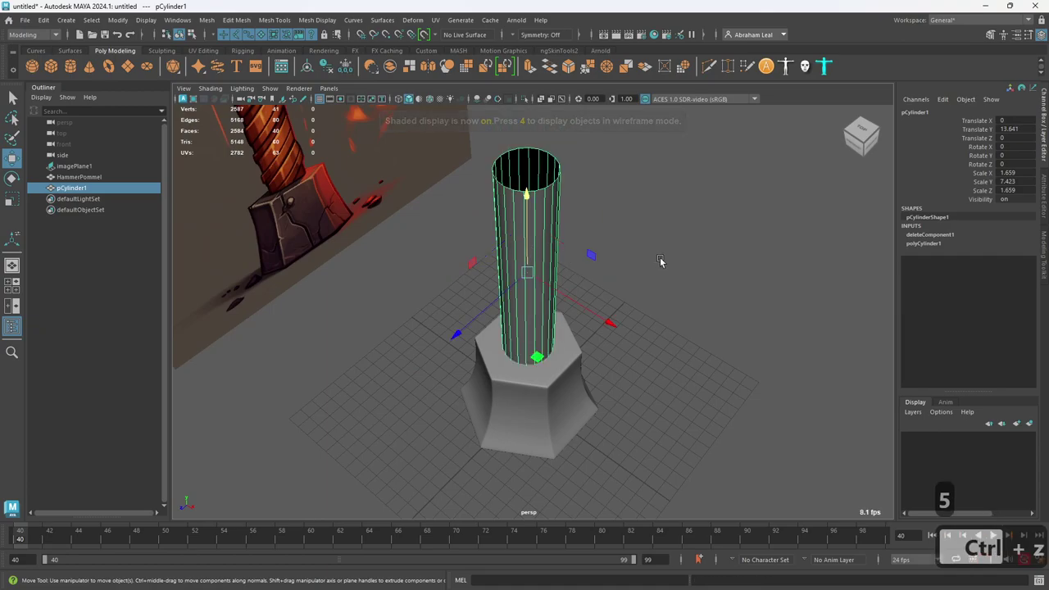
# Step: Isolate the handle cylinder and delete all the faces of its bottom cap
pyautogui.click(525, 98)
pyautogui.keyDown('alt'); pyautogui.moveTo(607, 218); pyautogui.dragTo(657, 239); pyautogui.keyUp('alt')
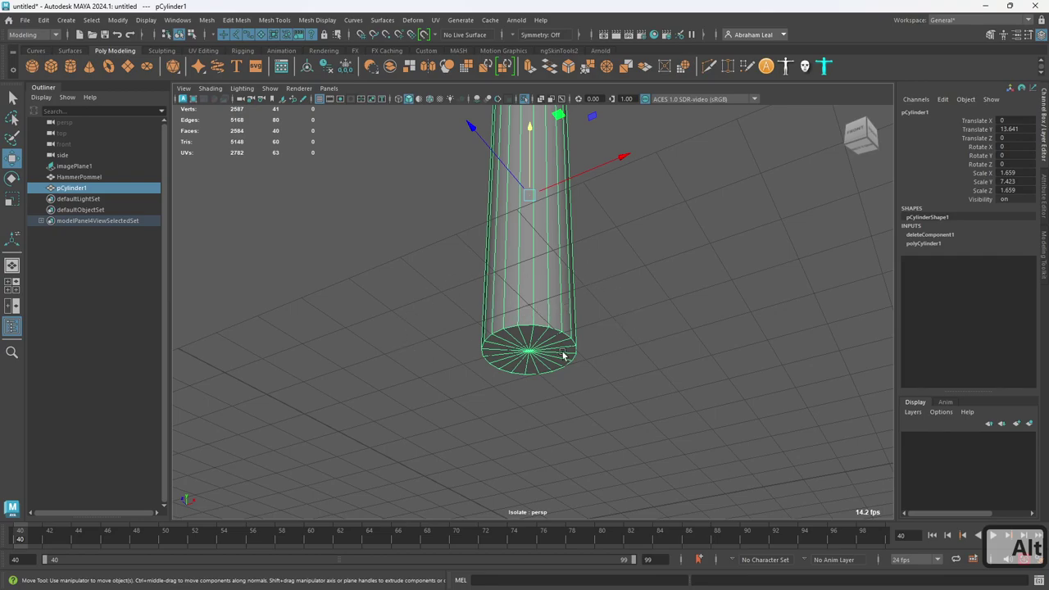
pyautogui.keyDown('alt'); pyautogui.moveTo(591, 349); pyautogui.dragTo(552, 278); pyautogui.keyUp('alt')
pyautogui.moveTo(553, 278); pyautogui.dragTo(499, 277, button='right')
pyautogui.click(533, 332)
pyautogui.hotkey('ctrl', 'F11')
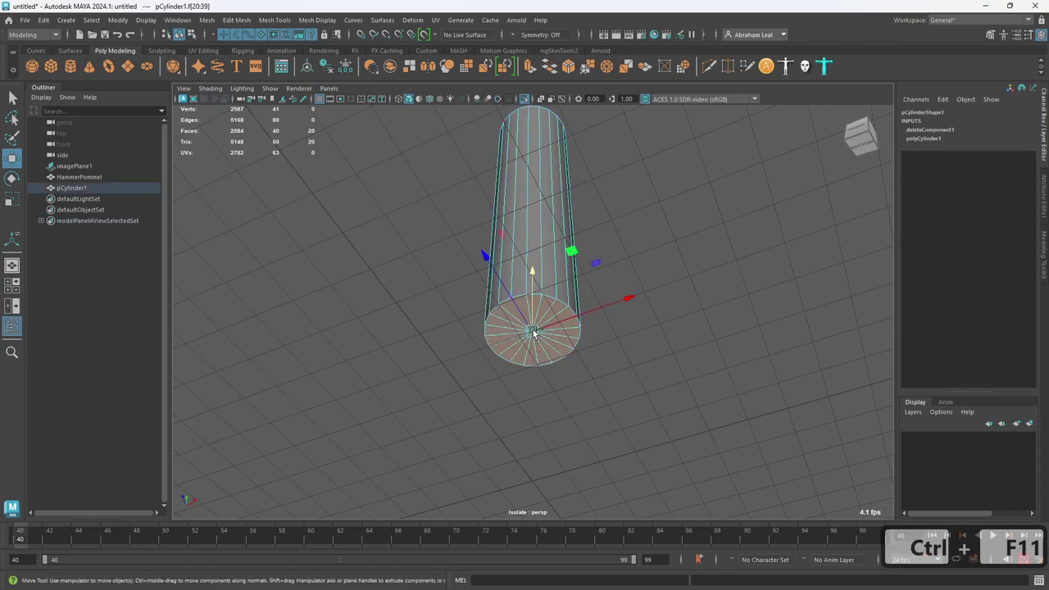
pyautogui.press('BackSpace')
# Step: Return the cylinder to object selection, end the isolation to show the whole model, and select the cylinder
pyautogui.moveTo(522, 129); pyautogui.dragTo(522, 160, button='right')
pyautogui.click(556, 132)
pyautogui.click(585, 135)
pyautogui.moveTo(537, 123); pyautogui.dragTo(594, 113, button='right')
pyautogui.click(595, 120)
pyautogui.click(525, 100)
pyautogui.keyDown('alt'); pyautogui.moveTo(564, 179); pyautogui.dragTo(547, 242); pyautogui.keyUp('alt')
pyautogui.click(534, 287)
pyautogui.keyDown('alt'); pyautogui.scroll(-3, 549, 240); pyautogui.keyUp('alt')
pyautogui.keyDown('alt'); pyautogui.moveTo(407, 181); pyautogui.dragTo(441, 167); pyautogui.keyUp('alt')
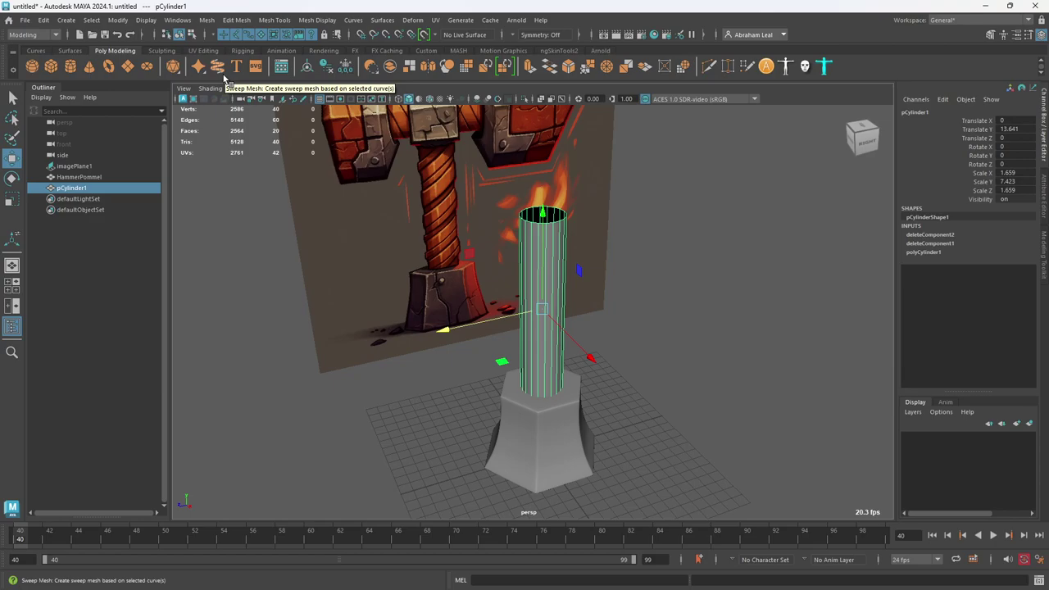
# Step: Create a polygon helix and raise it to Translate Y 21.869 at the top of the handle cylinder
pyautogui.click(65, 22)
pyautogui.moveTo(119, 63)
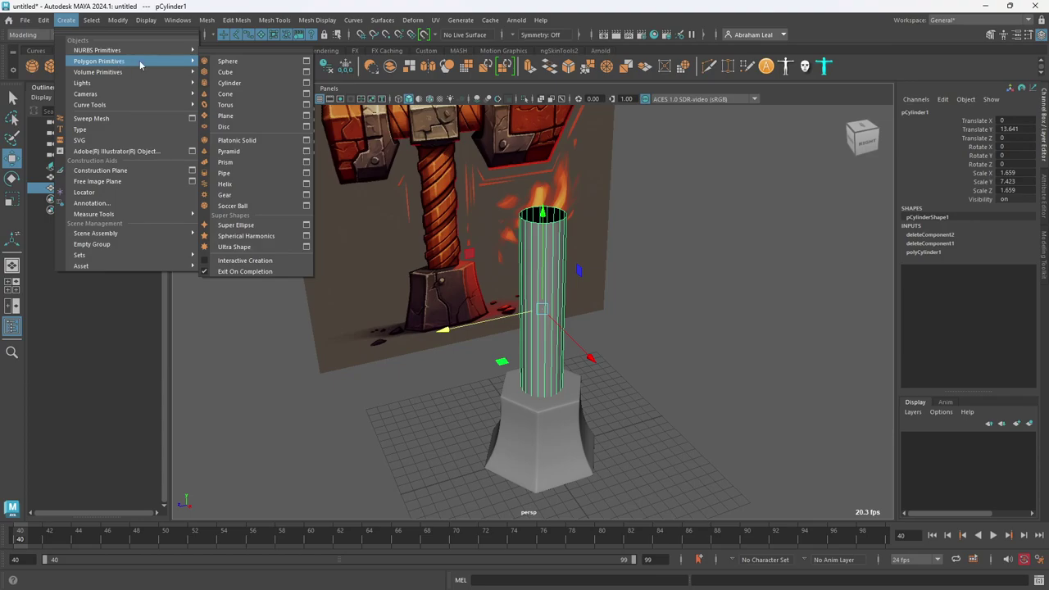
pyautogui.click(268, 184)
pyautogui.keyDown('alt'); pyautogui.moveTo(577, 314); pyautogui.dragTo(543, 269, button='middle'); pyautogui.keyUp('alt')
pyautogui.moveTo(509, 325); pyautogui.dragTo(501, 28)
pyautogui.keyDown('alt'); pyautogui.moveTo(509, 193); pyautogui.dragTo(512, 272, button='middle'); pyautogui.keyUp('alt')
pyautogui.keyDown('alt'); pyautogui.moveTo(513, 272); pyautogui.dragTo(542, 273, button='right'); pyautogui.keyUp('alt')
pyautogui.moveTo(543, 273)
pyautogui.keyDown('alt'); pyautogui.mouseDown()
pyautogui.moveTo(558, 248)
pyautogui.moveTo(480, 264)
pyautogui.moveTo(530, 259)
pyautogui.mouseUp(); pyautogui.keyUp('alt')
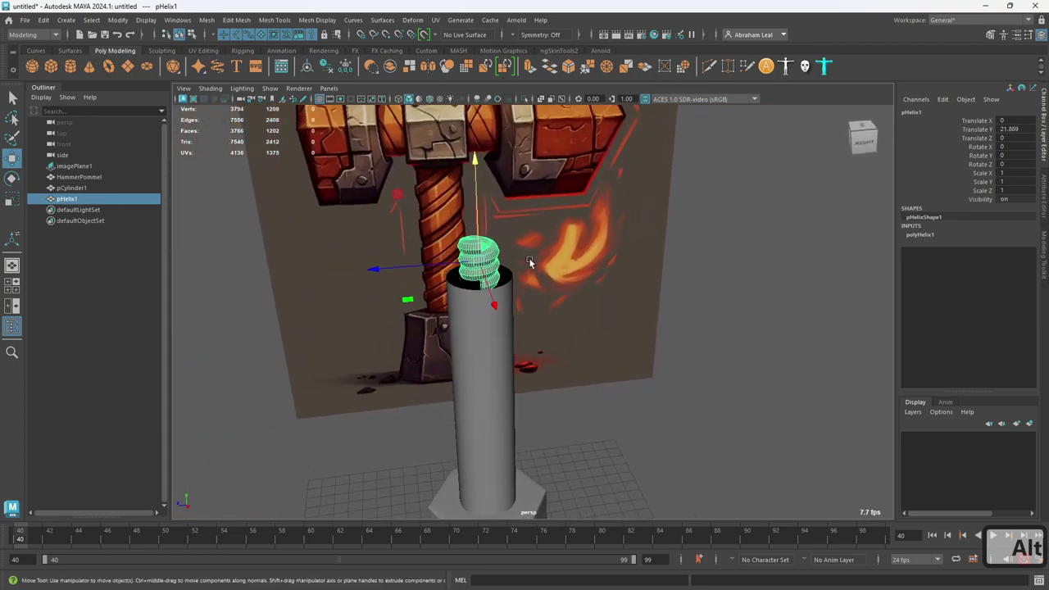
# Step: Expand the helix's creation settings and set its Subdivisions Axis to 4
pyautogui.click(921, 235)
pyautogui.keyDown('alt'); pyautogui.moveTo(607, 259); pyautogui.dragTo(688, 264, button='right'); pyautogui.keyUp('alt')
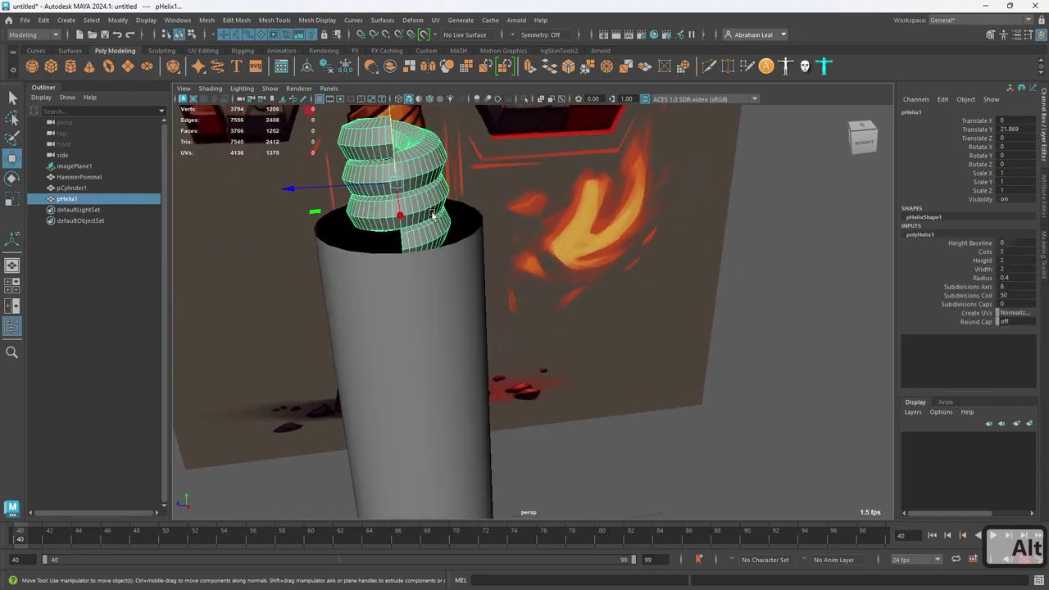
pyautogui.keyDown('alt'); pyautogui.moveTo(508, 238); pyautogui.dragTo(454, 225, button='right'); pyautogui.keyUp('alt')
pyautogui.keyDown('alt'); pyautogui.moveTo(455, 225); pyautogui.dragTo(537, 328, button='middle'); pyautogui.keyUp('alt')
pyautogui.keyDown('alt'); pyautogui.moveTo(525, 328); pyautogui.dragTo(303, 238); pyautogui.keyUp('alt')
pyautogui.keyDown('alt'); pyautogui.moveTo(287, 227); pyautogui.dragTo(323, 200, button='right'); pyautogui.keyUp('alt')
pyautogui.keyDown('alt'); pyautogui.moveTo(322, 200); pyautogui.dragTo(487, 334, button='middle'); pyautogui.keyUp('alt')
pyautogui.keyDown('alt'); pyautogui.moveTo(487, 339); pyautogui.dragTo(366, 230, button='right'); pyautogui.keyUp('alt')
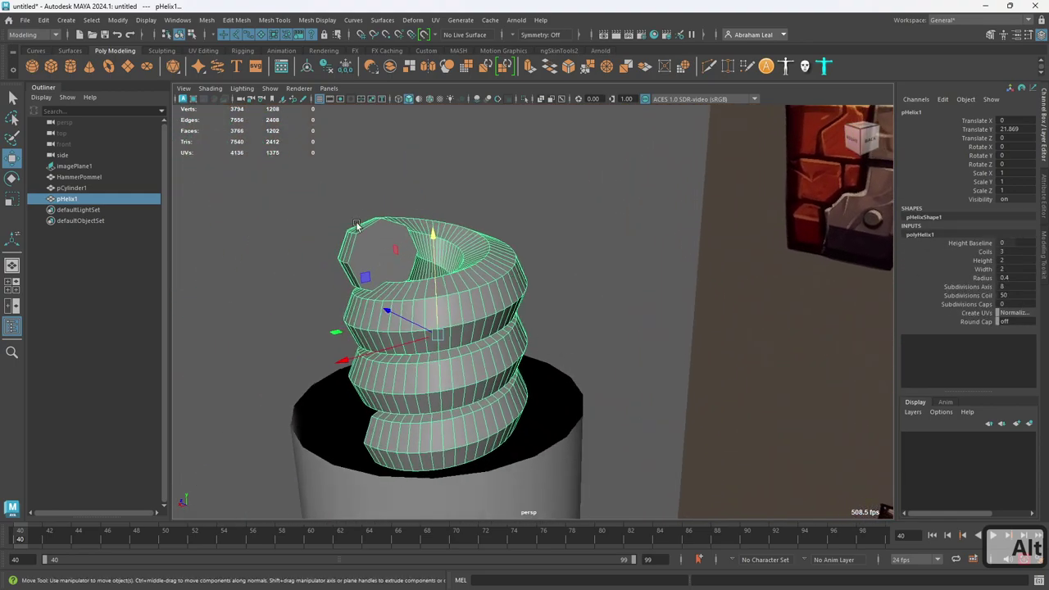
pyautogui.click(987, 287)
pyautogui.moveTo(603, 255); pyautogui.dragTo(581, 249, button='middle')
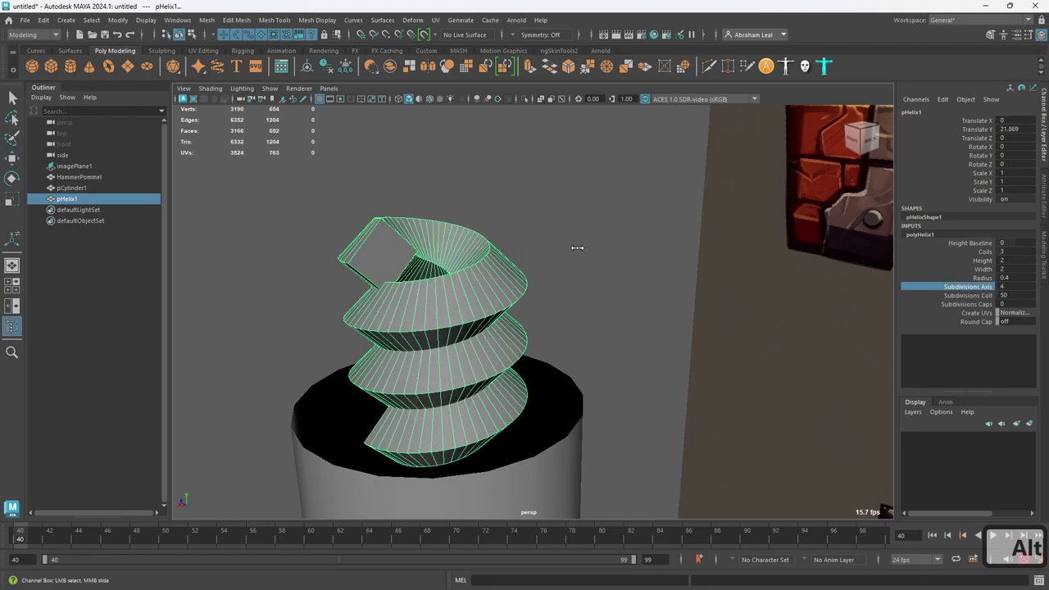
# Step: Try a different Subdivisions Coil value on the helix, and undo the change
pyautogui.click(978, 296)
pyautogui.moveTo(682, 288); pyautogui.dragTo(631, 273, button='middle')
pyautogui.hotkey('ctrl', 'z')
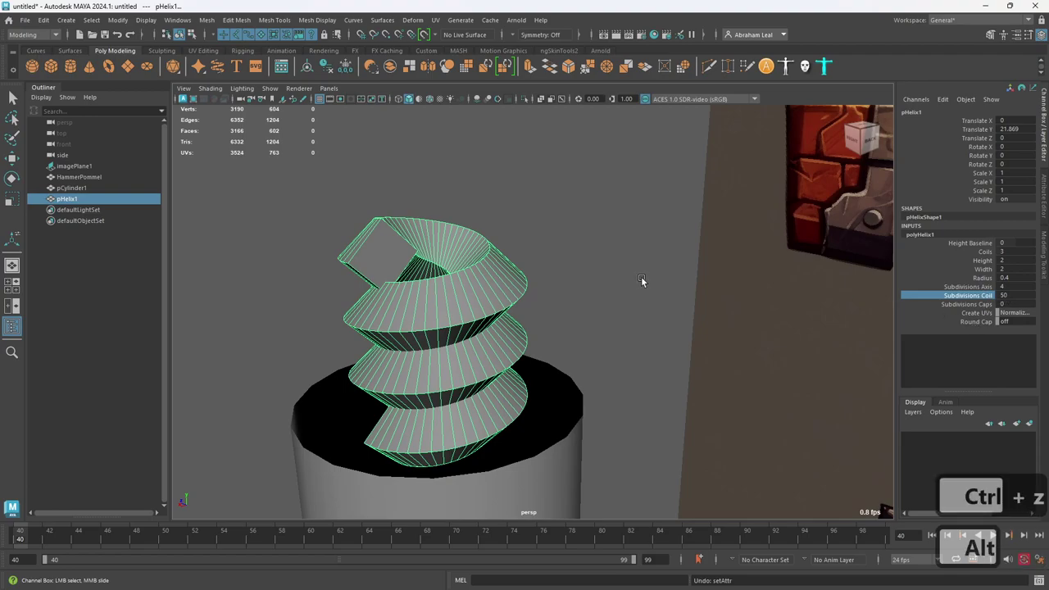
# Step: Set the helix's height to 3.1 and its radius to 0.21
pyautogui.keyDown('alt'); pyautogui.moveTo(640, 280); pyautogui.dragTo(710, 277); pyautogui.keyUp('alt')
pyautogui.click(982, 261)
pyautogui.moveTo(705, 266)
pyautogui.mouseDown(button='middle')
pyautogui.moveTo(730, 266)
pyautogui.moveTo(685, 262)
pyautogui.moveTo(712, 261)
pyautogui.moveTo(693, 258)
pyautogui.mouseUp(button='middle')
pyautogui.click(982, 279)
pyautogui.keyDown('alt'); pyautogui.moveTo(683, 259); pyautogui.dragTo(656, 241); pyautogui.keyUp('alt')
# Step: Set the helix's coils to 1.3 and compare it with the wrapped handle in the reference
pyautogui.click(950, 235)
pyautogui.click(951, 242)
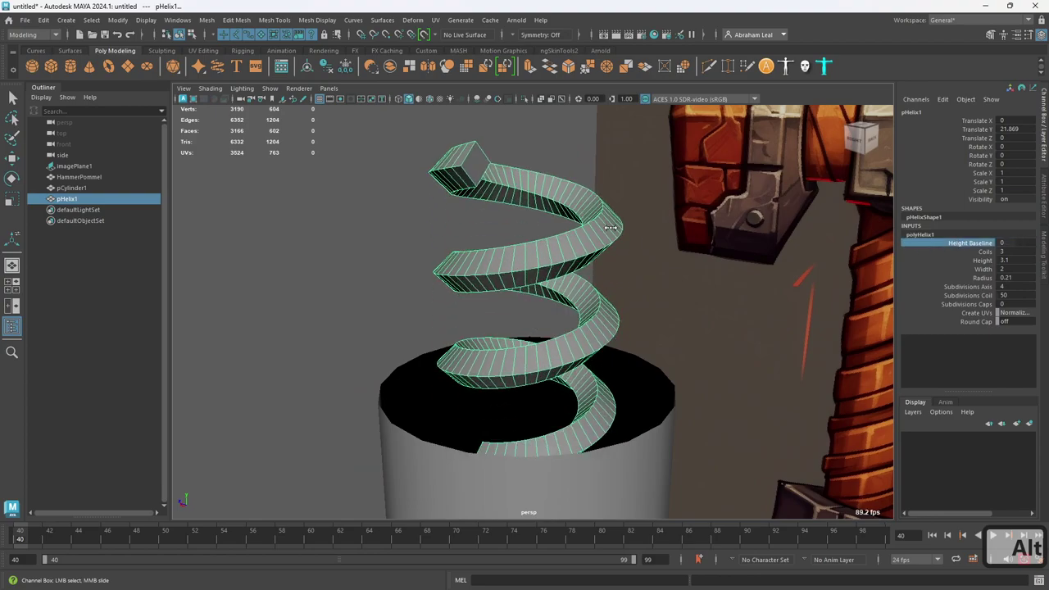
pyautogui.hotkey('ctrl', 'z')
pyautogui.moveTo(576, 269); pyautogui.dragTo(635, 288, button='middle')
pyautogui.scroll(-3, 635, 288)
pyautogui.keyDown('alt'); pyautogui.moveTo(635, 289); pyautogui.dragTo(680, 281); pyautogui.keyUp('alt')
pyautogui.keyDown('alt'); pyautogui.moveTo(679, 282); pyautogui.dragTo(651, 307, button='middle'); pyautogui.keyUp('alt')
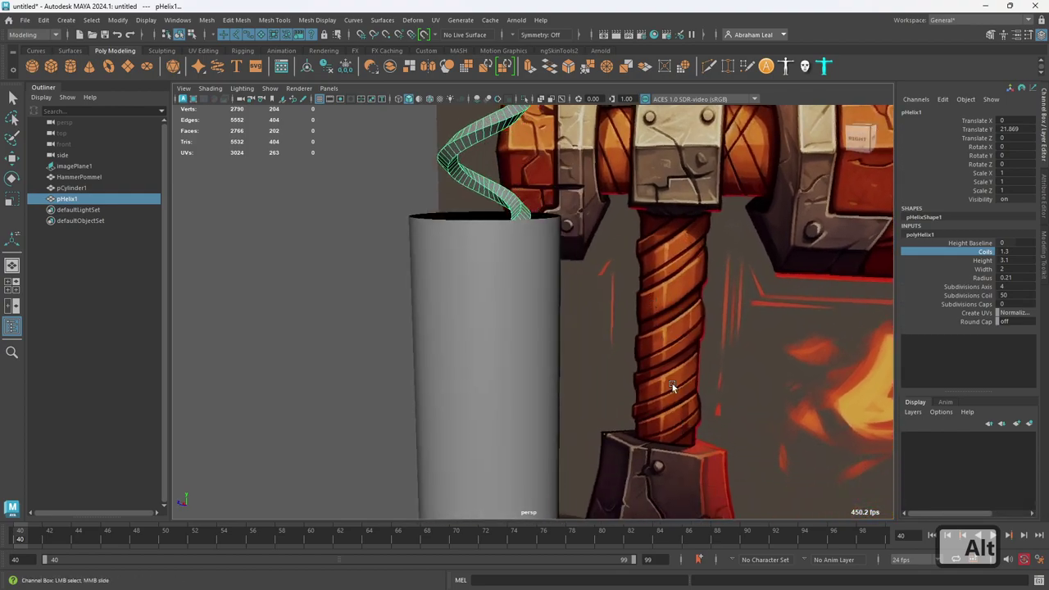
pyautogui.keyDown('alt'); pyautogui.moveTo(657, 236); pyautogui.dragTo(466, 239); pyautogui.keyUp('alt')
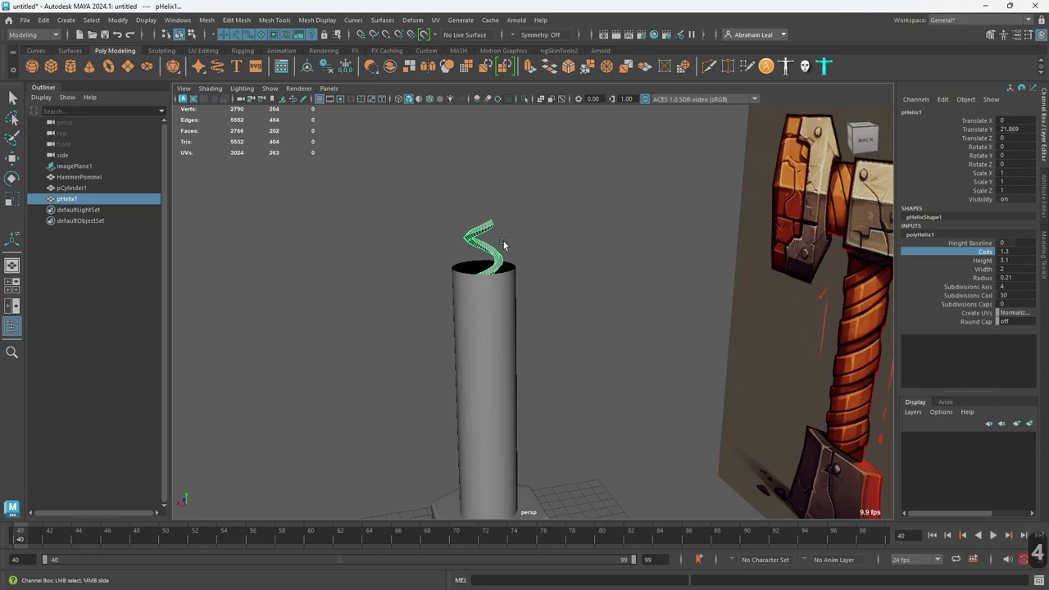
# Step: Set the helix to 5 coils, height 11.2 and width 3.8 in wireframe, and return to shaded display
pyautogui.press('4')
pyautogui.click(1017, 251)
pyautogui.write('5')
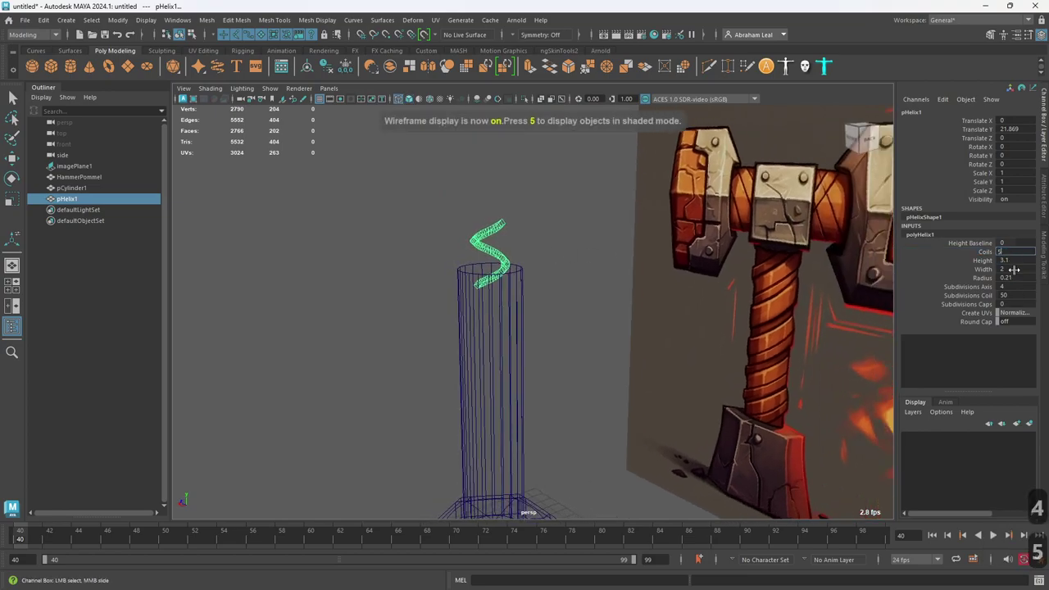
pyautogui.press('Return')
pyautogui.keyDown('alt'); pyautogui.moveTo(505, 276); pyautogui.dragTo(616, 259); pyautogui.keyUp('alt')
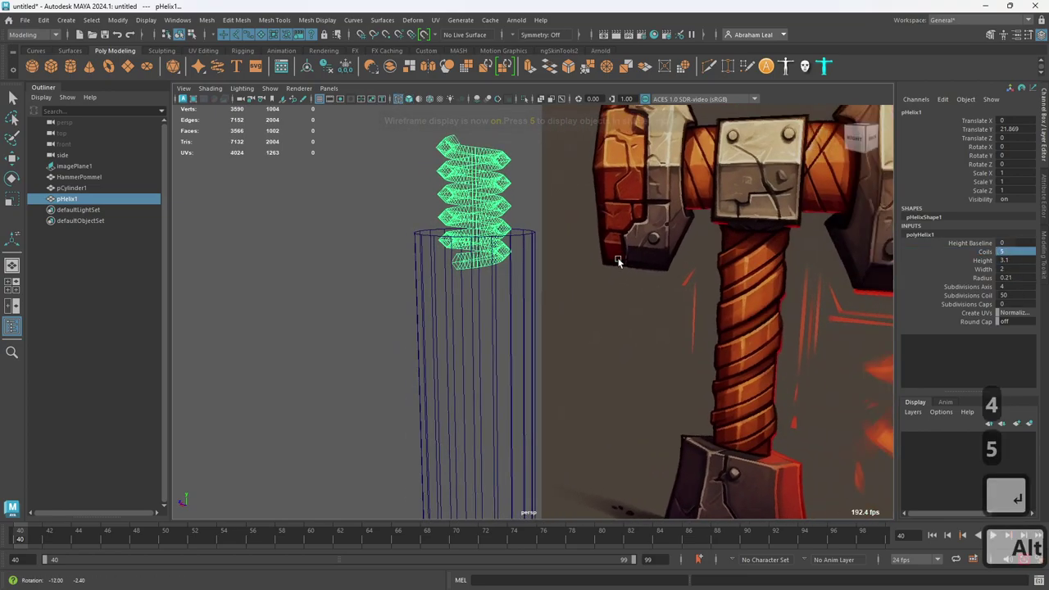
pyautogui.click(982, 260)
pyautogui.moveTo(616, 271); pyautogui.dragTo(733, 285, button='middle')
pyautogui.click(906, 269)
pyautogui.moveTo(537, 287); pyautogui.dragTo(555, 295, button='middle')
pyautogui.press('5')
pyautogui.keyDown('alt'); pyautogui.moveTo(560, 321); pyautogui.dragTo(520, 311); pyautogui.keyUp('alt')
pyautogui.moveTo(519, 312); pyautogui.dragTo(518, 313, button='middle')
pyautogui.keyDown('alt'); pyautogui.moveTo(518, 313); pyautogui.dragTo(578, 302); pyautogui.keyUp('alt')
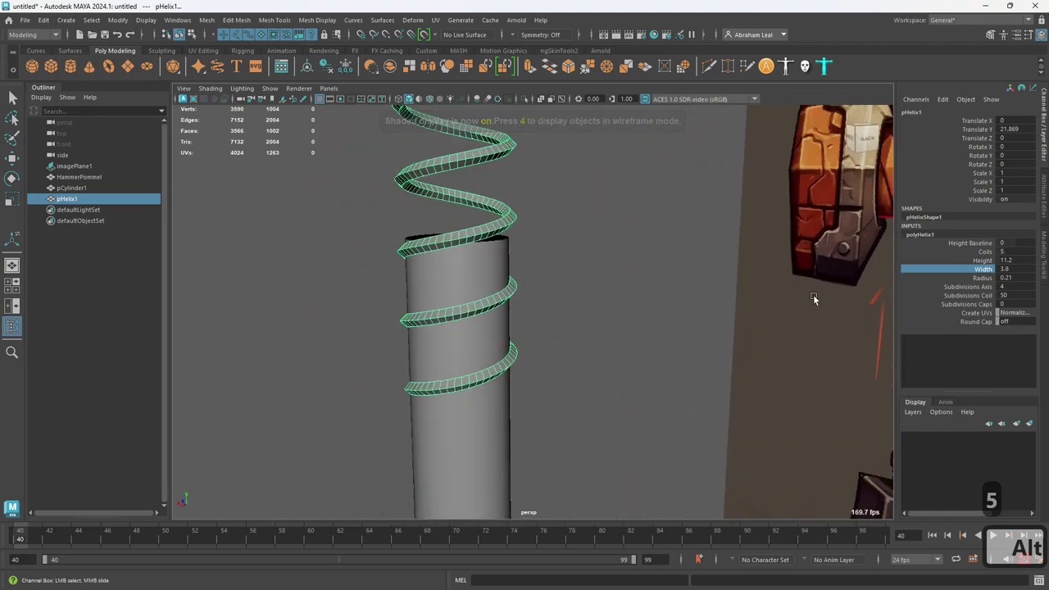
# Step: Set the helix's radius to 0.61 and its Subdivisions Axis to 8
pyautogui.click(975, 279)
pyautogui.moveTo(601, 318); pyautogui.dragTo(632, 318, button='middle')
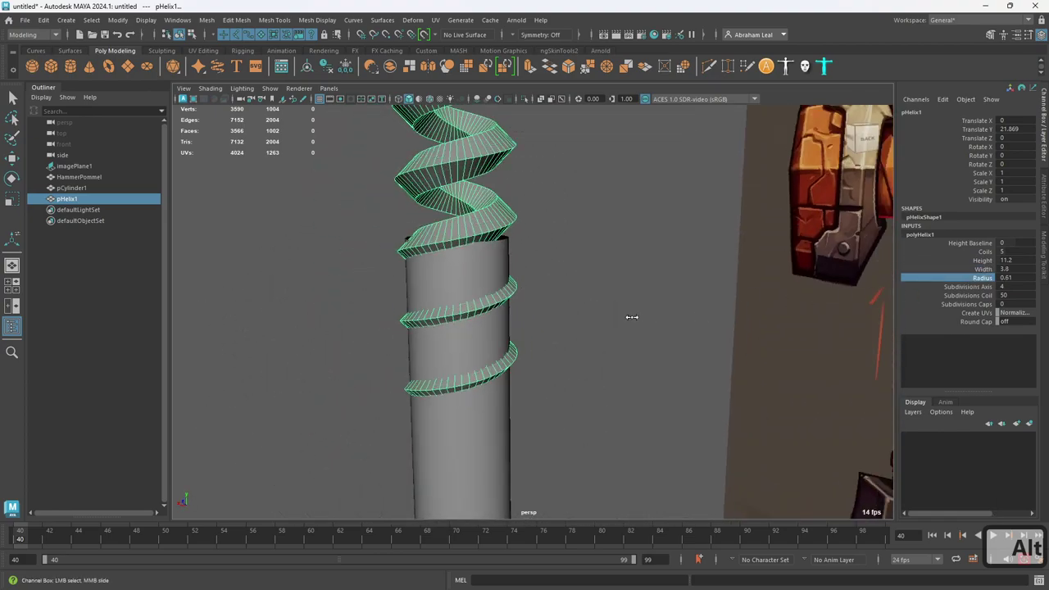
pyautogui.click(976, 287)
pyautogui.moveTo(608, 296)
pyautogui.mouseDown(button='middle')
pyautogui.moveTo(648, 287)
pyautogui.moveTo(609, 287)
pyautogui.moveTo(634, 283)
pyautogui.moveTo(619, 287)
pyautogui.mouseUp(button='middle')
pyautogui.keyDown('alt'); pyautogui.moveTo(618, 288); pyautogui.dragTo(525, 263); pyautogui.keyUp('alt')
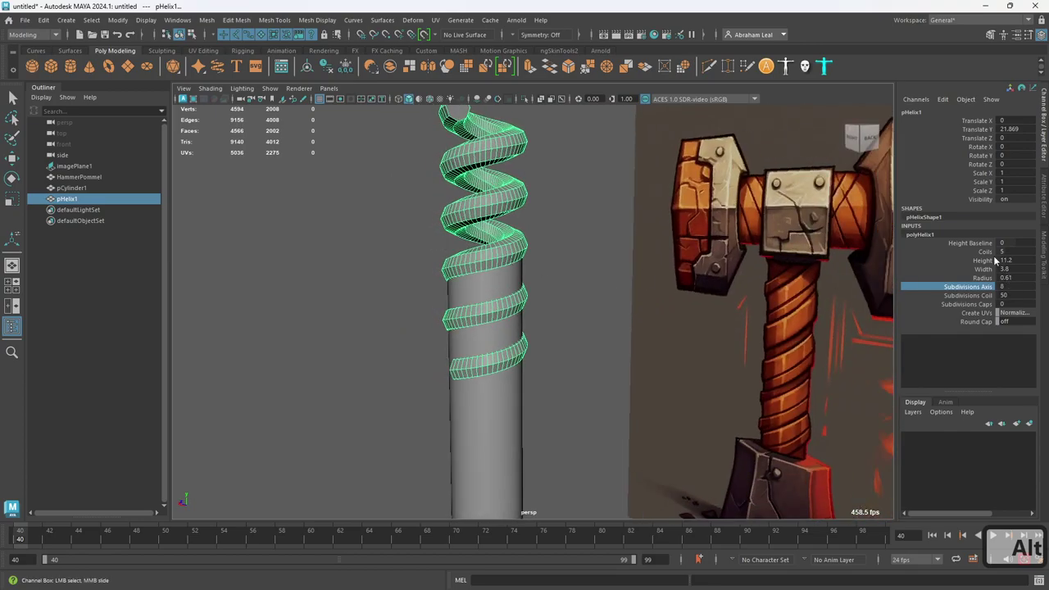
pyautogui.keyDown('alt'); pyautogui.moveTo(496, 236); pyautogui.dragTo(505, 215); pyautogui.keyUp('alt')
# Step: Switch to the side view and lower the helix along the handle to Translate Y 12.5
pyautogui.press('w')
pyautogui.press('space')
pyautogui.moveTo(590, 274); pyautogui.dragTo(638, 301)
pyautogui.press('space')
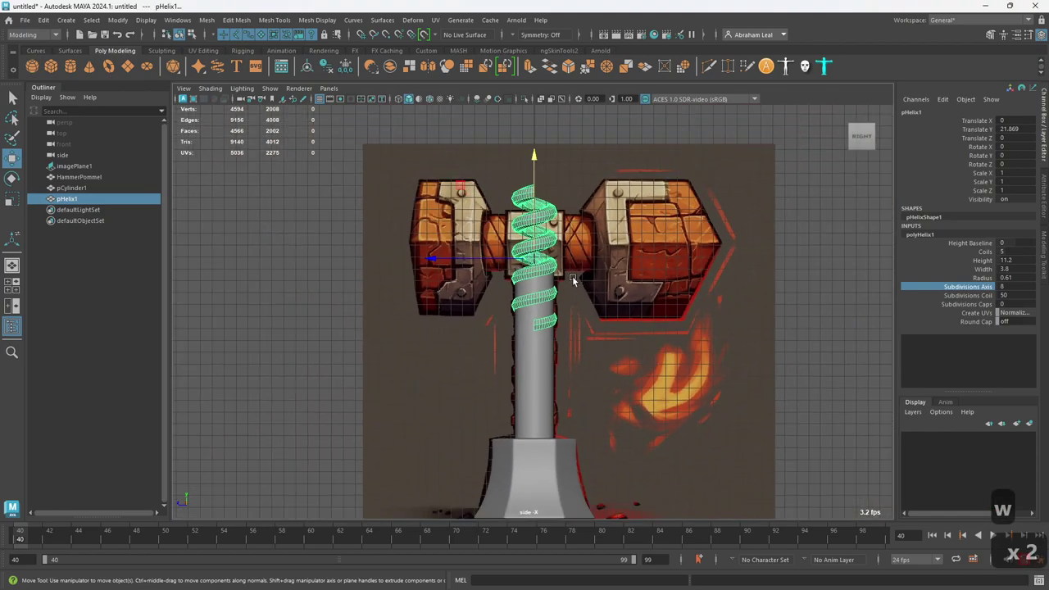
pyautogui.scroll(1, 575, 281)
pyautogui.moveTo(534, 160); pyautogui.dragTo(548, 288)
# Step: Fit the helix to the reference handle with height 14.3, 6.2 coils and radius 1.01
pyautogui.press('4')
pyautogui.keyDown('alt'); pyautogui.moveTo(550, 300); pyautogui.dragTo(785, 302, button='right'); pyautogui.keyUp('alt')
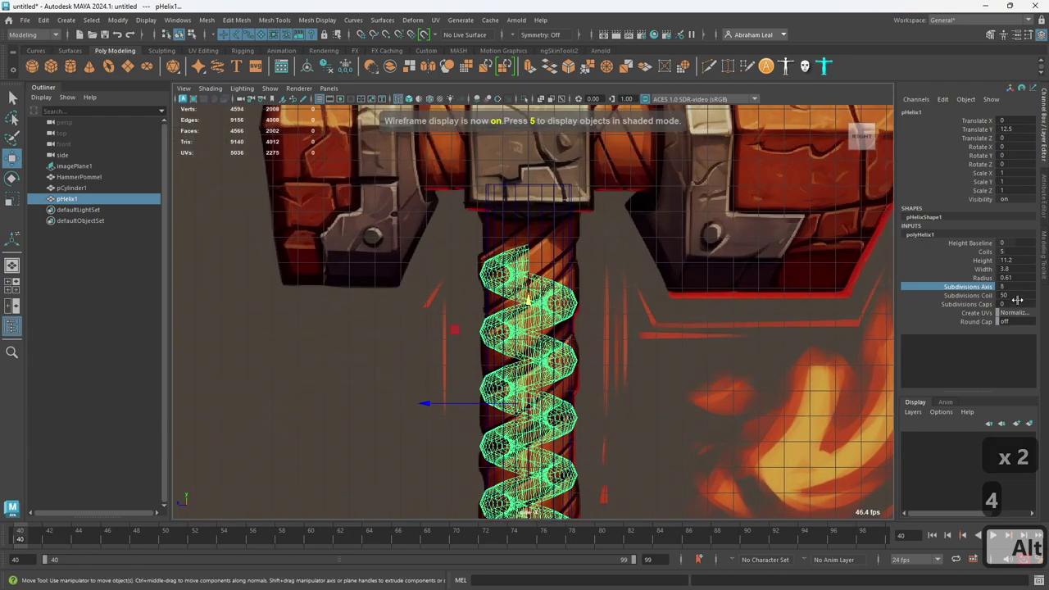
pyautogui.click(982, 260)
pyautogui.moveTo(648, 279)
pyautogui.mouseDown(button='middle')
pyautogui.moveTo(685, 279)
pyautogui.moveTo(648, 253)
pyautogui.moveTo(684, 277)
pyautogui.mouseUp(button='middle')
pyautogui.click(983, 252)
pyautogui.press('5')
pyautogui.click(983, 279)
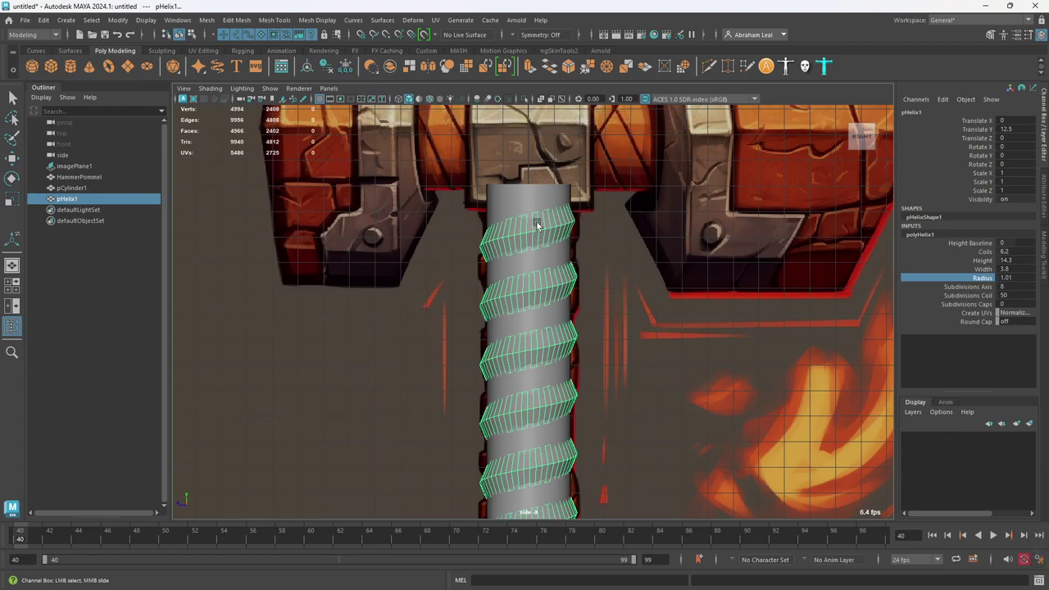
# Step: Return to the perspective view and examine the helix wrapped around the handle from the side and above
pyautogui.press('space')
pyautogui.moveTo(583, 274); pyautogui.dragTo(584, 250)
pyautogui.keyDown('alt'); pyautogui.moveTo(590, 279); pyautogui.dragTo(623, 307); pyautogui.keyUp('alt')
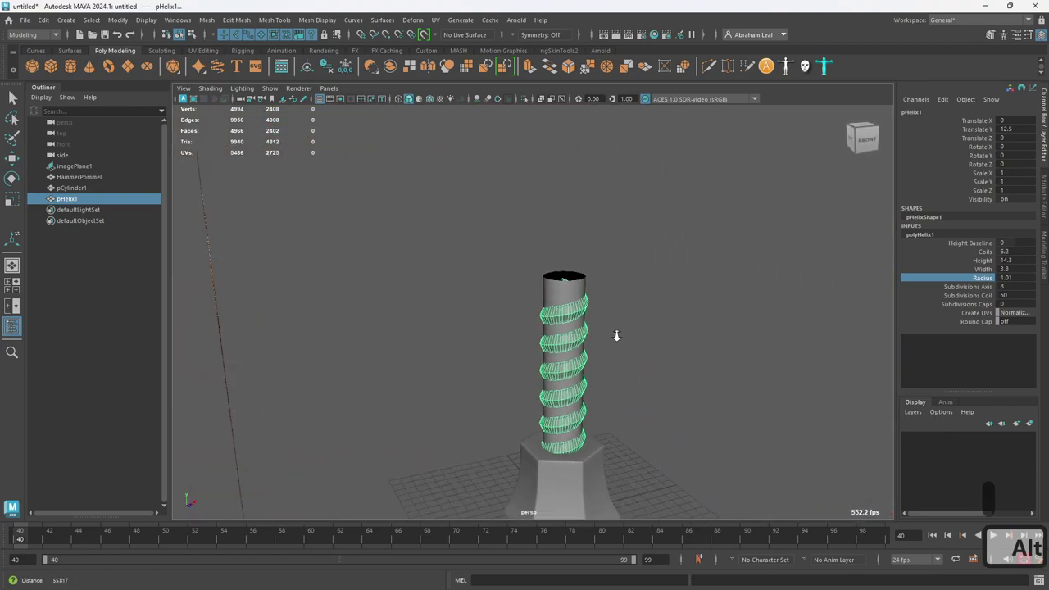
pyautogui.keyDown('alt'); pyautogui.moveTo(623, 307); pyautogui.dragTo(689, 336, button='right'); pyautogui.keyUp('alt')
pyautogui.keyDown('alt'); pyautogui.moveTo(689, 344); pyautogui.dragTo(712, 440); pyautogui.keyUp('alt')
pyautogui.click(713, 439)
pyautogui.click(625, 330)
pyautogui.keyDown('alt'); pyautogui.moveTo(625, 331); pyautogui.dragTo(652, 392); pyautogui.keyUp('alt')
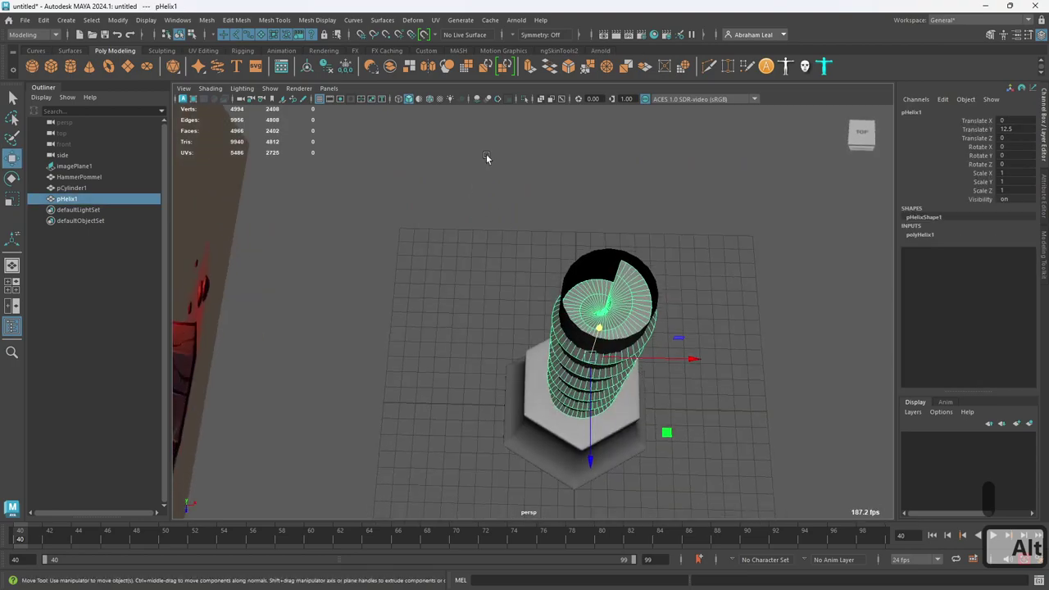
# Step: Isolate the helix and bring the cap at its upper end into view
pyautogui.click(524, 98)
pyautogui.keyDown('alt'); pyautogui.moveTo(623, 311); pyautogui.dragTo(492, 197); pyautogui.keyUp('alt')
pyautogui.keyDown('alt'); pyautogui.moveTo(492, 279); pyautogui.dragTo(544, 347, button='right'); pyautogui.keyUp('alt')
pyautogui.keyDown('alt'); pyautogui.moveTo(543, 347); pyautogui.dragTo(501, 328); pyautogui.keyUp('alt')
pyautogui.keyDown('alt'); pyautogui.moveTo(541, 316); pyautogui.dragTo(418, 315, button='middle'); pyautogui.keyUp('alt')
pyautogui.keyDown('alt'); pyautogui.moveTo(418, 318); pyautogui.dragTo(464, 220); pyautogui.keyUp('alt')
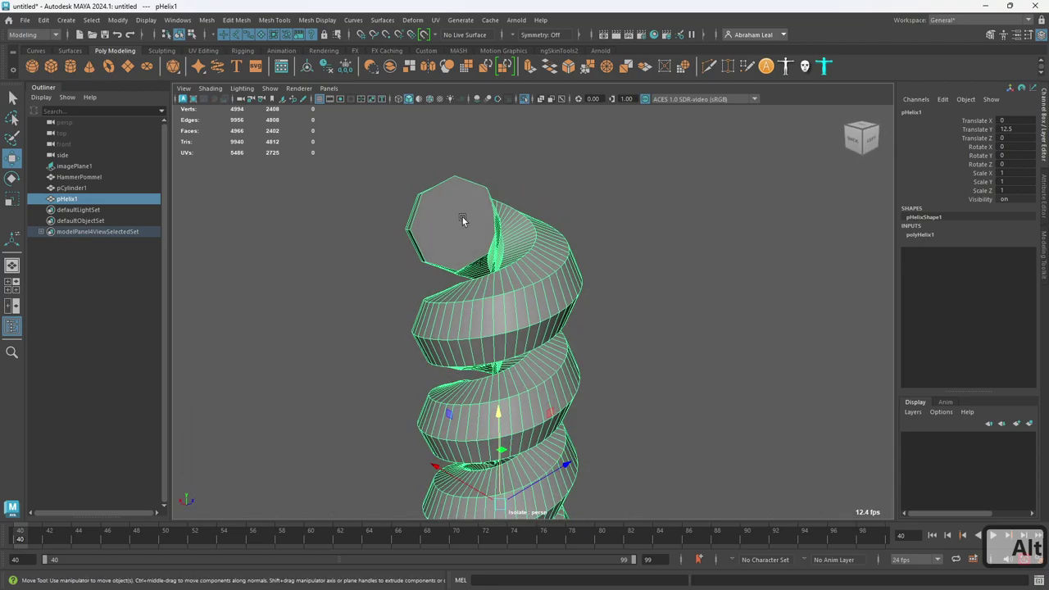
# Step: Delete the cap faces at the upper and lower ends of the helix
pyautogui.moveTo(439, 210); pyautogui.dragTo(440, 239, button='right')
pyautogui.click(449, 229)
pyautogui.keyDown('alt'); pyautogui.moveTo(554, 492); pyautogui.dragTo(560, 335, button='middle'); pyautogui.keyUp('alt')
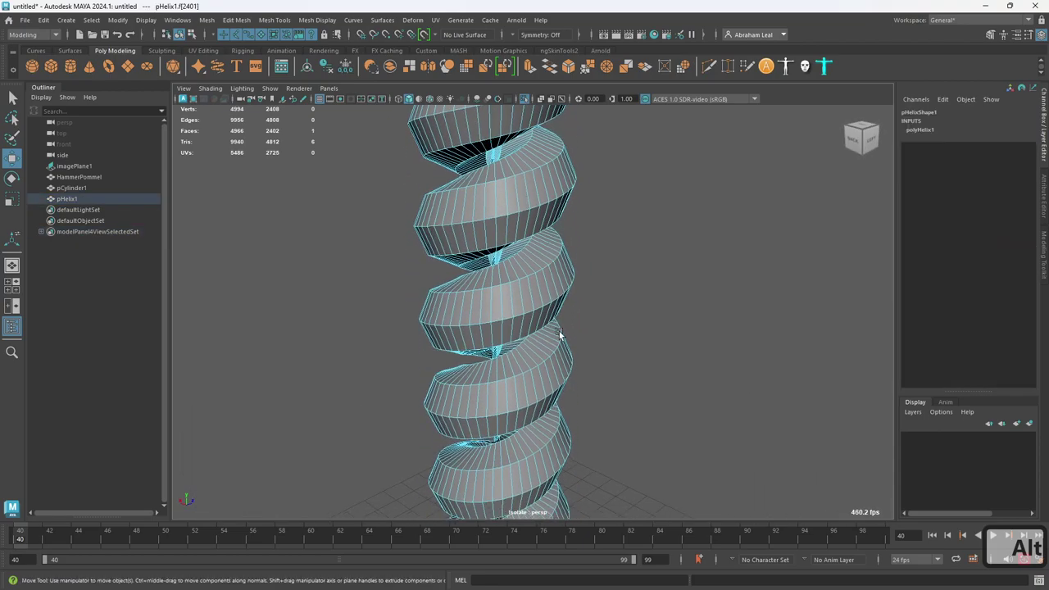
pyautogui.keyDown('alt'); pyautogui.moveTo(560, 336); pyautogui.dragTo(561, 271); pyautogui.keyUp('alt')
pyautogui.keyDown('alt'); pyautogui.moveTo(560, 304); pyautogui.dragTo(562, 168, button='middle'); pyautogui.keyUp('alt')
pyautogui.keyDown('alt'); pyautogui.moveTo(562, 169); pyautogui.dragTo(331, 433); pyautogui.keyUp('alt')
pyautogui.keyDown('shift'); pyautogui.click(525, 473); pyautogui.keyUp('shift')
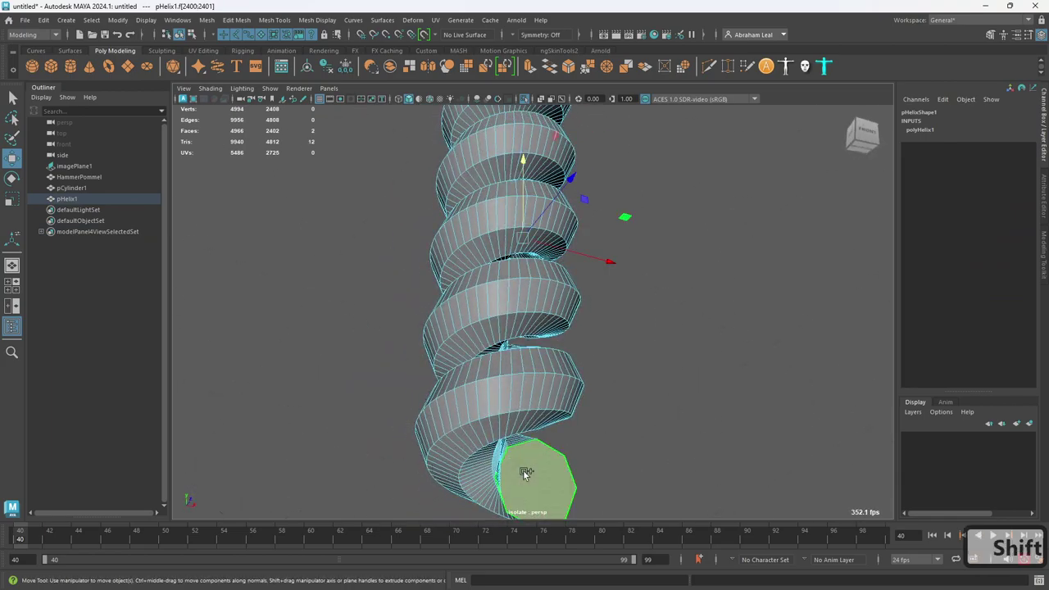
pyautogui.press('Delete')
# Step: Delete the edge loop running along the middle of the helix's outer side, together with its vertices
pyautogui.keyDown('alt'); pyautogui.moveTo(574, 356); pyautogui.dragTo(550, 287); pyautogui.keyUp('alt')
pyautogui.moveTo(532, 236); pyautogui.dragTo(532, 198, button='right')
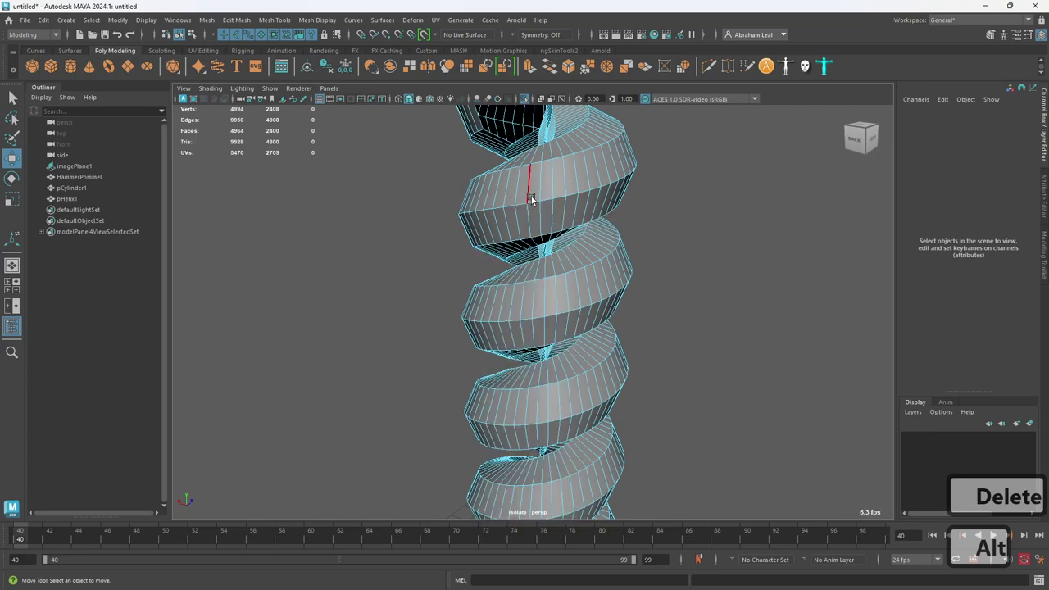
pyautogui.keyDown('alt'); pyautogui.moveTo(532, 199); pyautogui.dragTo(562, 302, button='middle'); pyautogui.keyUp('alt')
pyautogui.keyDown('alt'); pyautogui.moveTo(562, 301); pyautogui.dragTo(580, 281, button='right'); pyautogui.keyUp('alt')
pyautogui.keyDown('alt'); pyautogui.moveTo(580, 281); pyautogui.dragTo(649, 261); pyautogui.keyUp('alt')
pyautogui.doubleClick(596, 232)
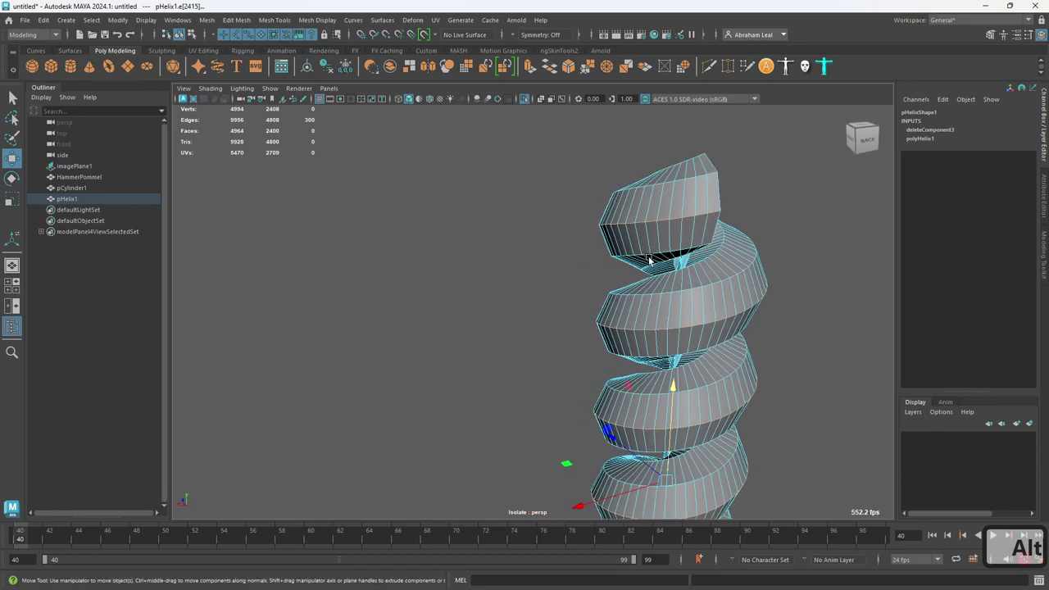
pyautogui.hotkey('ctrl', 'Delete')
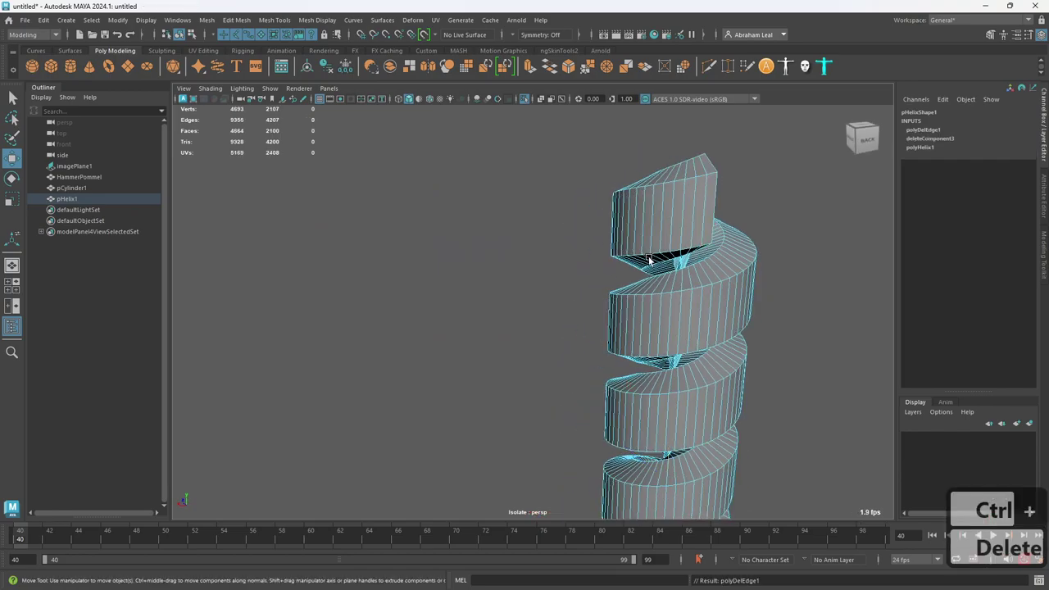
# Step: Undo the edge loop deletion and try deleting only the edges while keeping their vertices
pyautogui.hotkey('ctrl', 'z')
pyautogui.press('Delete')
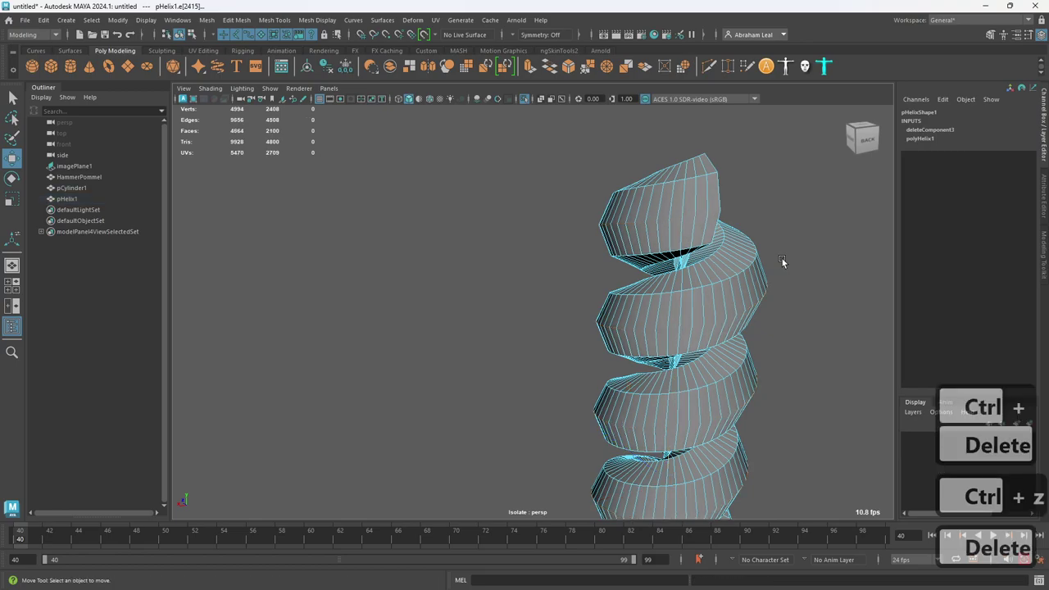
pyautogui.keyDown('alt'); pyautogui.moveTo(782, 259); pyautogui.dragTo(643, 222); pyautogui.keyUp('alt')
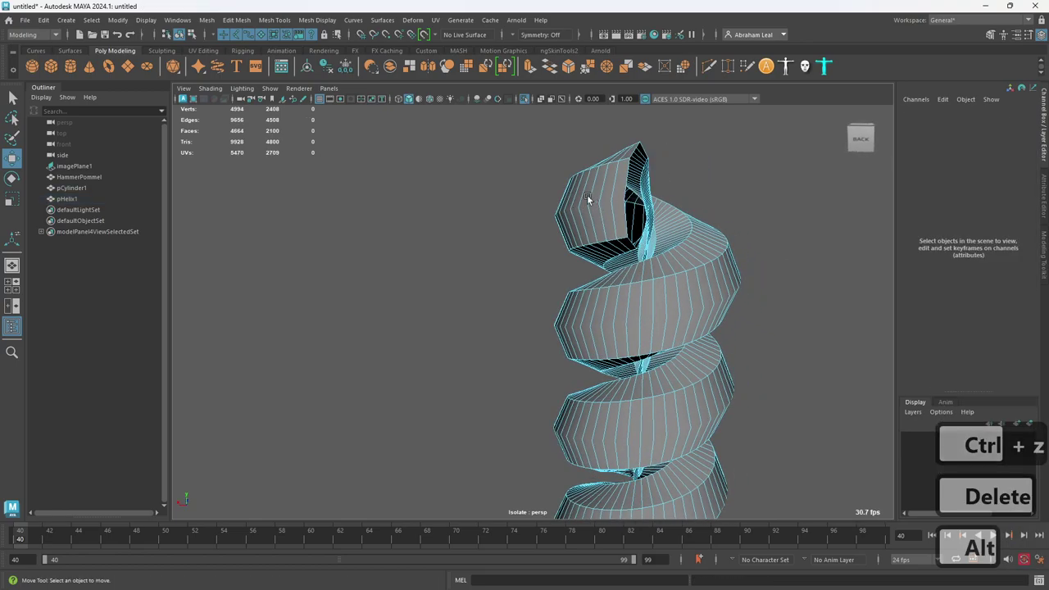
# Step: Restore the outer edge loop of the helix and delete it again along with its vertices
pyautogui.hotkey('ctrl', 'z')
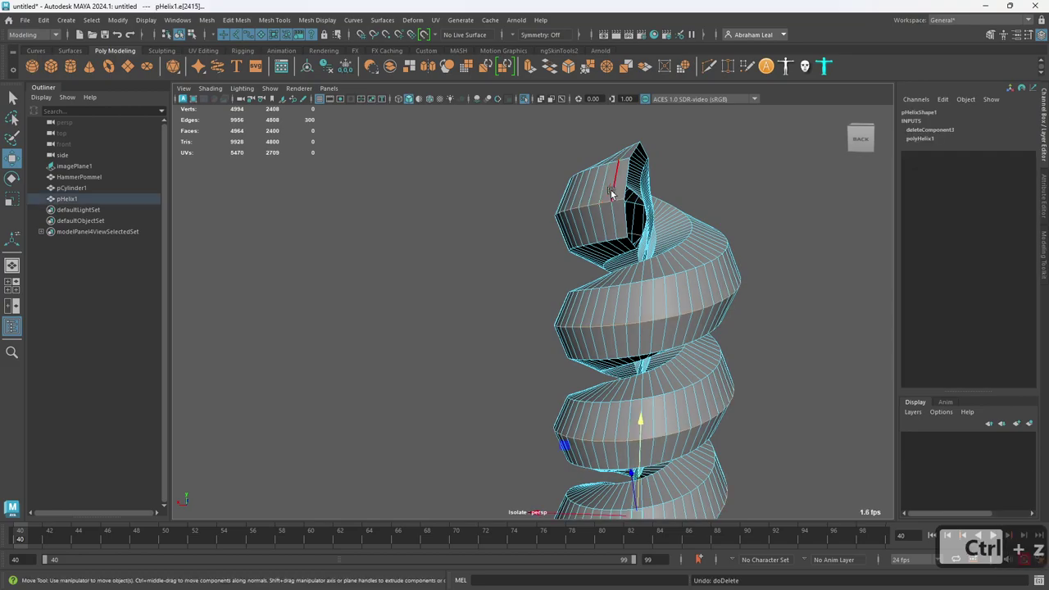
pyautogui.press('ctrl')
pyautogui.hotkey('ctrl', 'Delete')
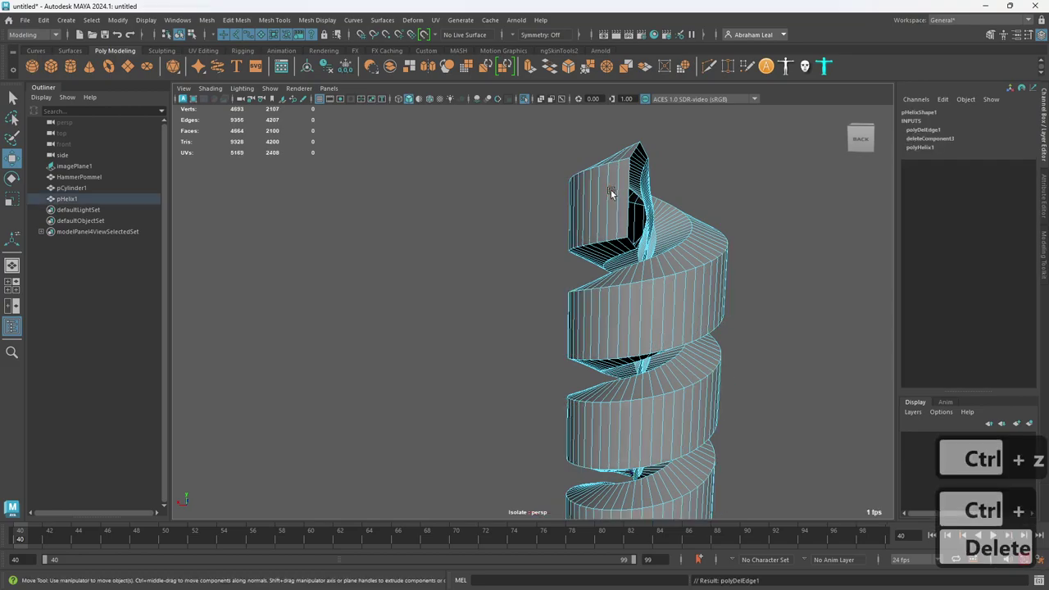
# Step: Delete every face of the helix except the single face loop that forms its outer strip
pyautogui.keyDown('alt'); pyautogui.moveTo(611, 189); pyautogui.dragTo(648, 197); pyautogui.keyUp('alt')
pyautogui.keyDown('alt'); pyautogui.moveTo(617, 291); pyautogui.dragTo(702, 234); pyautogui.keyUp('alt')
pyautogui.click(704, 229)
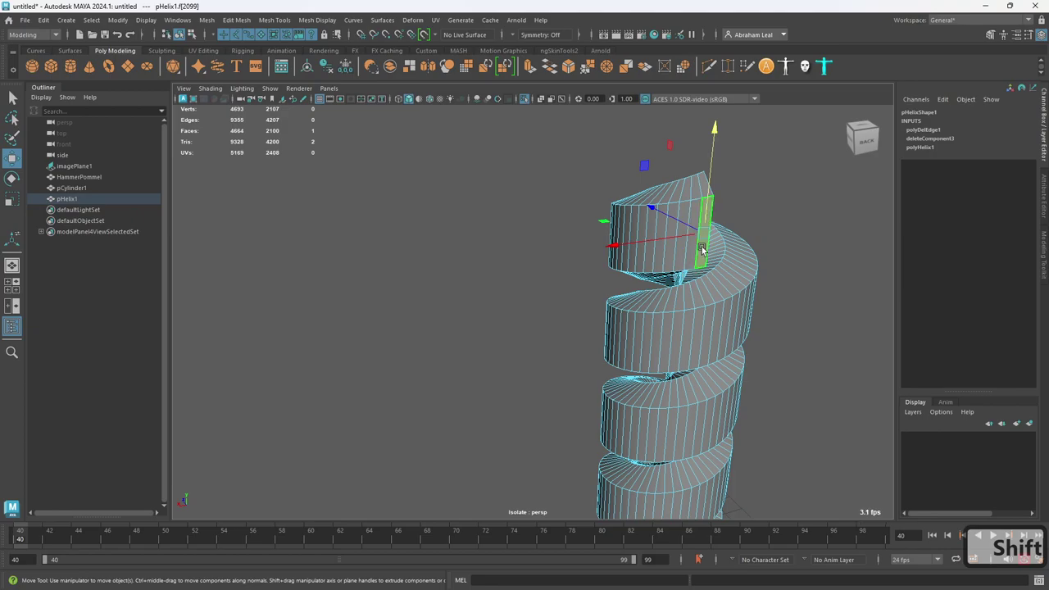
pyautogui.keyDown('shift'); pyautogui.doubleClick(695, 261); pyautogui.keyUp('shift')
pyautogui.keyDown('alt'); pyautogui.moveTo(695, 260); pyautogui.dragTo(721, 268); pyautogui.keyUp('alt')
pyautogui.scroll(-3, 598, 170)
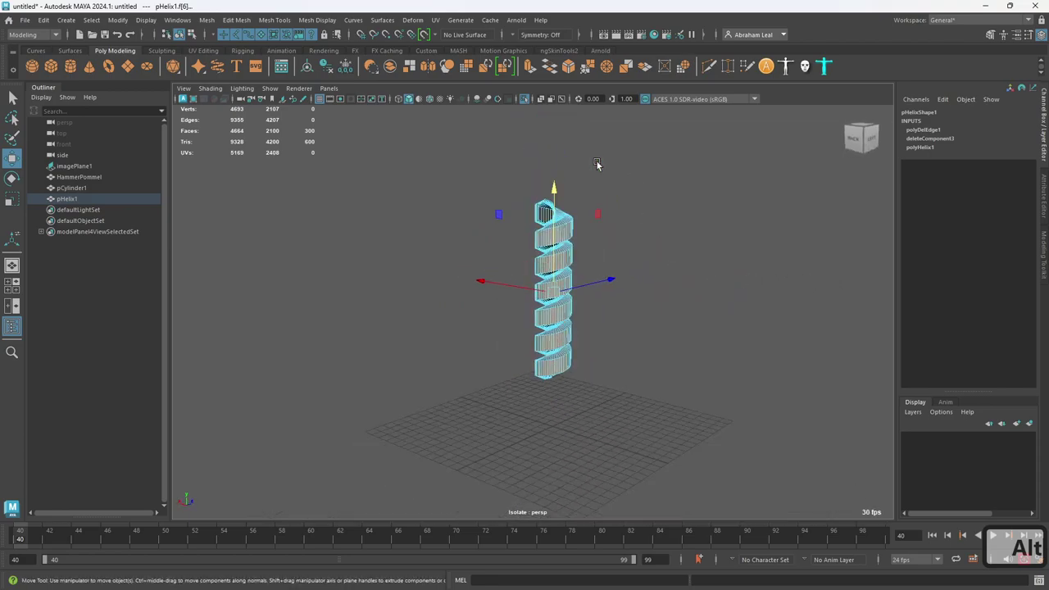
pyautogui.keyDown('shift'); pyautogui.moveTo(673, 155); pyautogui.dragTo(435, 400); pyautogui.keyUp('shift')
pyautogui.scroll(3, 565, 360)
pyautogui.press('Delete')
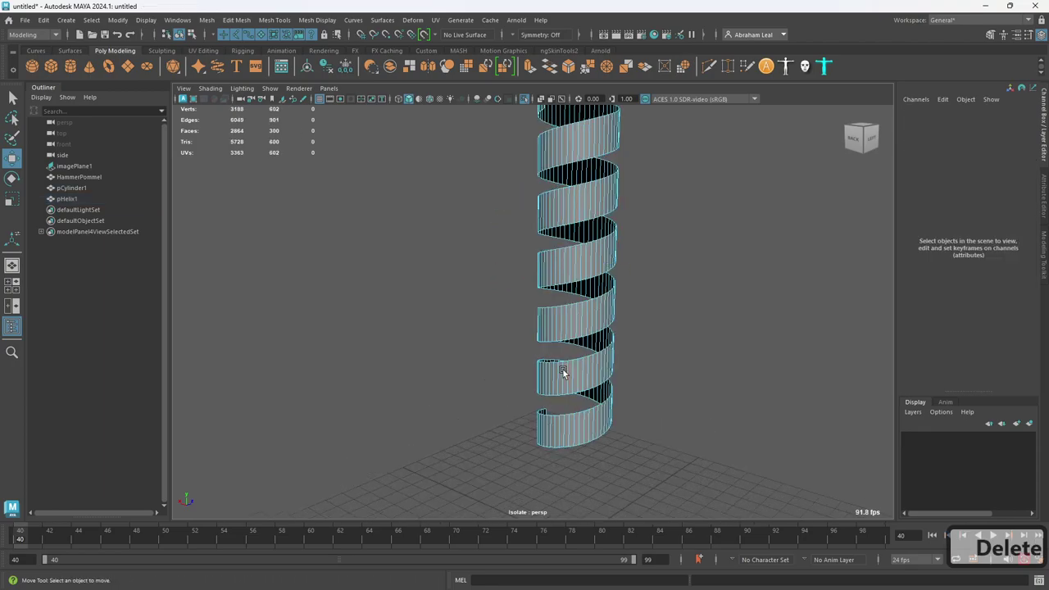
# Step: Show the whole scene again and compare the helix strip with the handle and concept art in wireframe
pyautogui.keyDown('alt'); pyautogui.moveTo(617, 251); pyautogui.dragTo(546, 135); pyautogui.keyUp('alt')
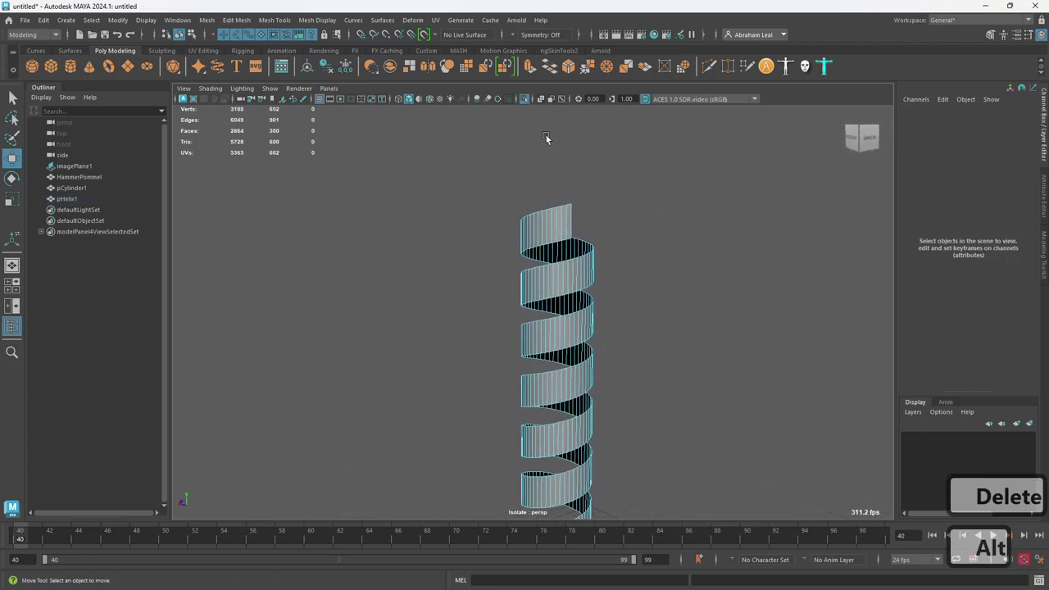
pyautogui.click(525, 99)
pyautogui.keyDown('alt'); pyautogui.moveTo(577, 236); pyautogui.dragTo(578, 231); pyautogui.keyUp('alt')
pyautogui.click(564, 195)
pyautogui.keyDown('alt'); pyautogui.moveTo(622, 163); pyautogui.dragTo(551, 220); pyautogui.keyUp('alt')
pyautogui.press('4')
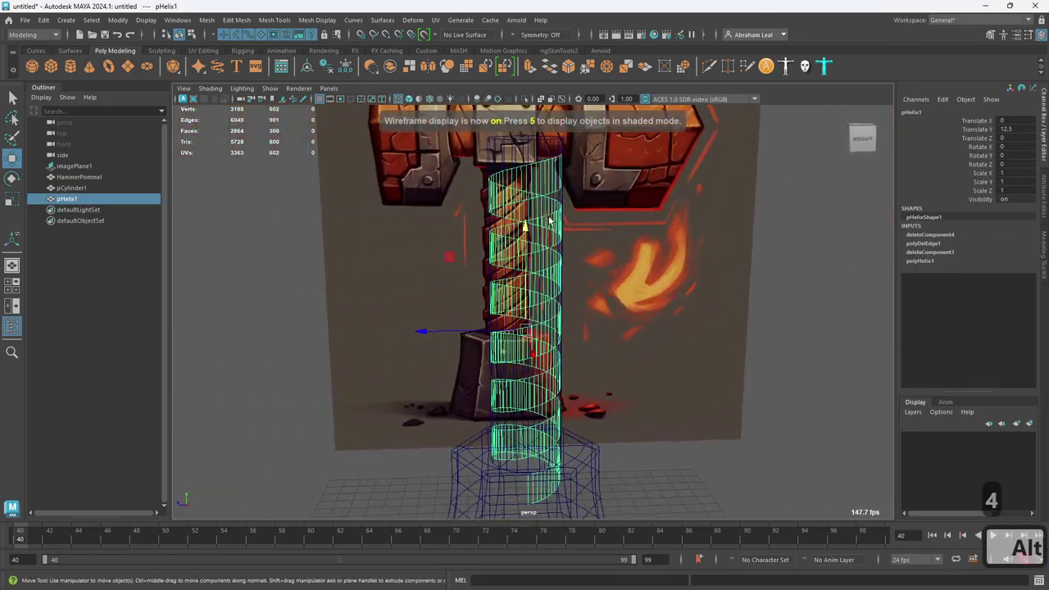
pyautogui.keyDown('alt'); pyautogui.moveTo(801, 268); pyautogui.dragTo(567, 249); pyautogui.keyUp('alt')
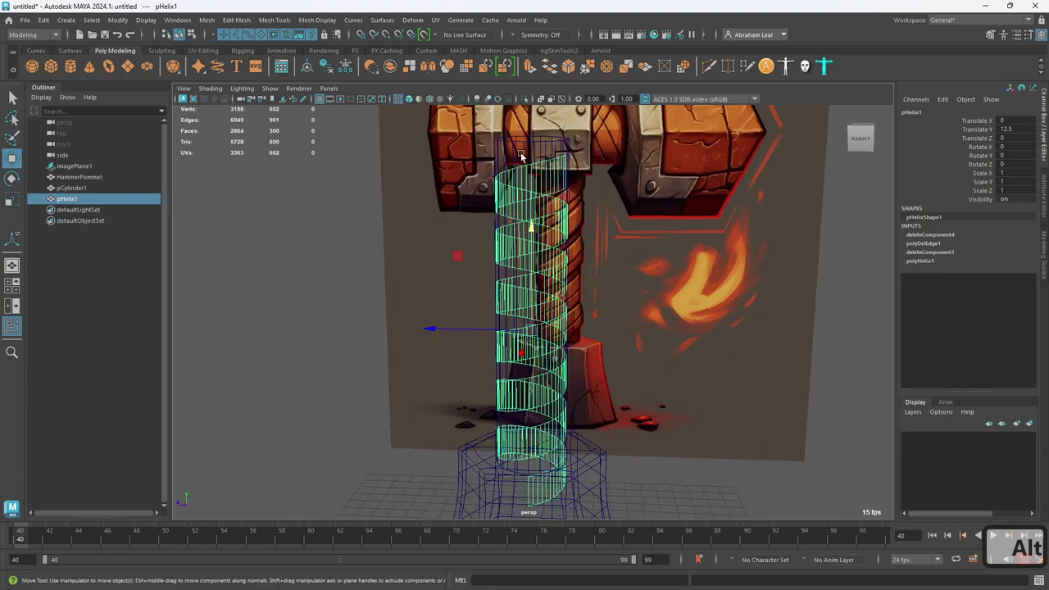
# Step: Extrude the helix strip outward by about 0.294 in local Z, and return to object mode in shaded display
pyautogui.hotkey('ctrl', 'e')
pyautogui.keyDown('alt'); pyautogui.moveTo(525, 270); pyautogui.dragTo(419, 449); pyautogui.keyUp('alt')
pyautogui.moveTo(486, 369); pyautogui.dragTo(480, 369)
pyautogui.press('5')
pyautogui.keyDown('alt'); pyautogui.moveTo(529, 332); pyautogui.dragTo(522, 347); pyautogui.keyUp('alt')
pyautogui.press('t')
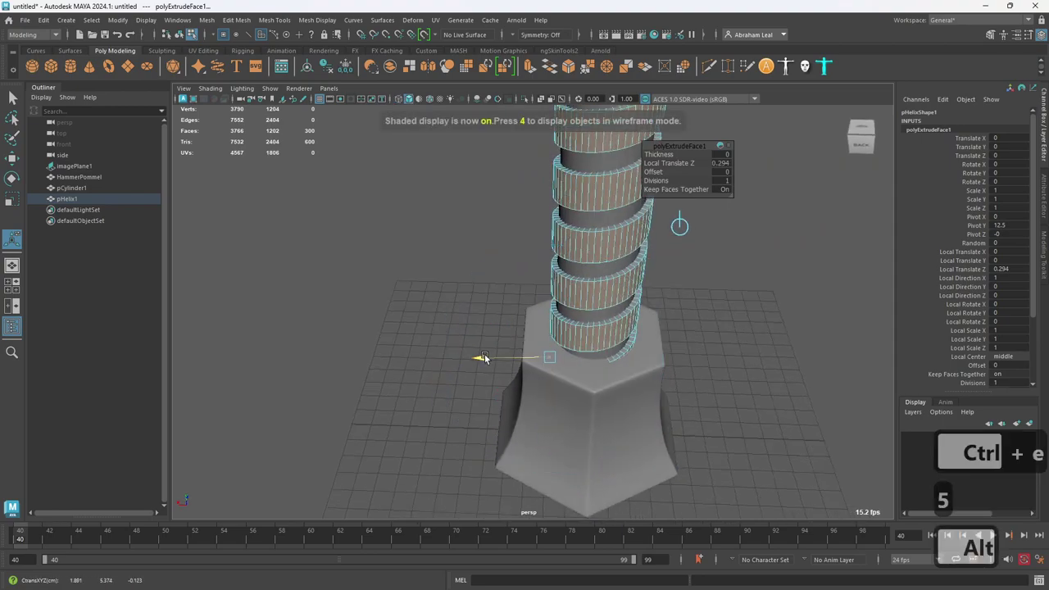
pyautogui.click(750, 251)
pyautogui.keyDown('alt'); pyautogui.moveTo(750, 251); pyautogui.dragTo(722, 341, button='middle'); pyautogui.keyUp('alt')
pyautogui.keyDown('alt'); pyautogui.moveTo(665, 333); pyautogui.dragTo(807, 287); pyautogui.keyUp('alt')
pyautogui.keyDown('alt'); pyautogui.moveTo(728, 262); pyautogui.dragTo(700, 309, button='middle'); pyautogui.keyUp('alt')
pyautogui.moveTo(583, 253); pyautogui.dragTo(639, 236, button='right')
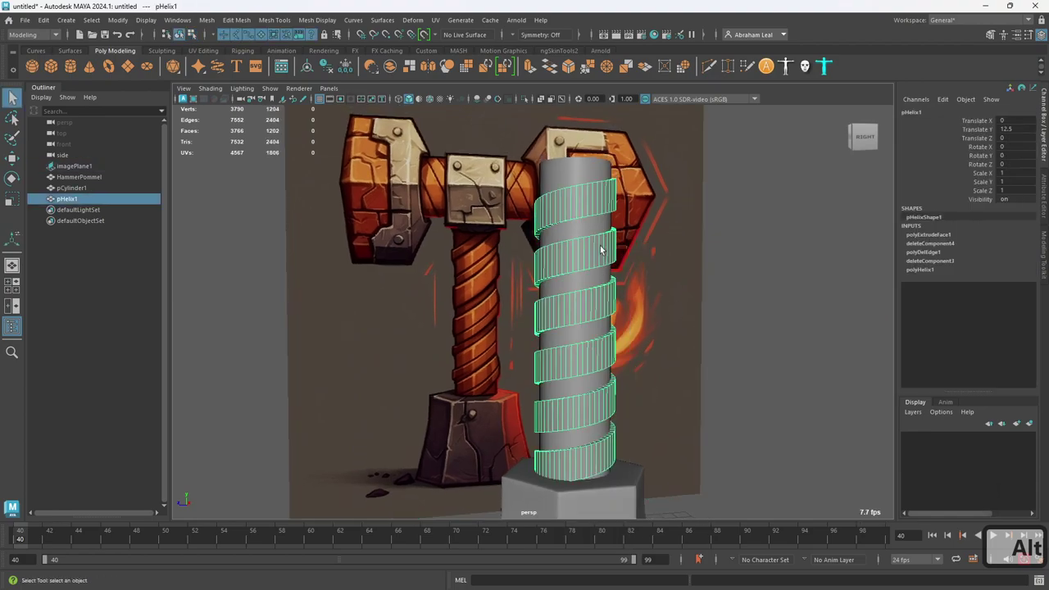
# Step: Try fitting a duplicated, scaled and moved helix into the gaps of the wrap, and delete that duplicate
pyautogui.keyDown('alt'); pyautogui.moveTo(602, 250); pyautogui.dragTo(535, 291); pyautogui.keyUp('alt')
pyautogui.keyDown('alt'); pyautogui.moveTo(597, 210); pyautogui.dragTo(579, 283); pyautogui.keyUp('alt')
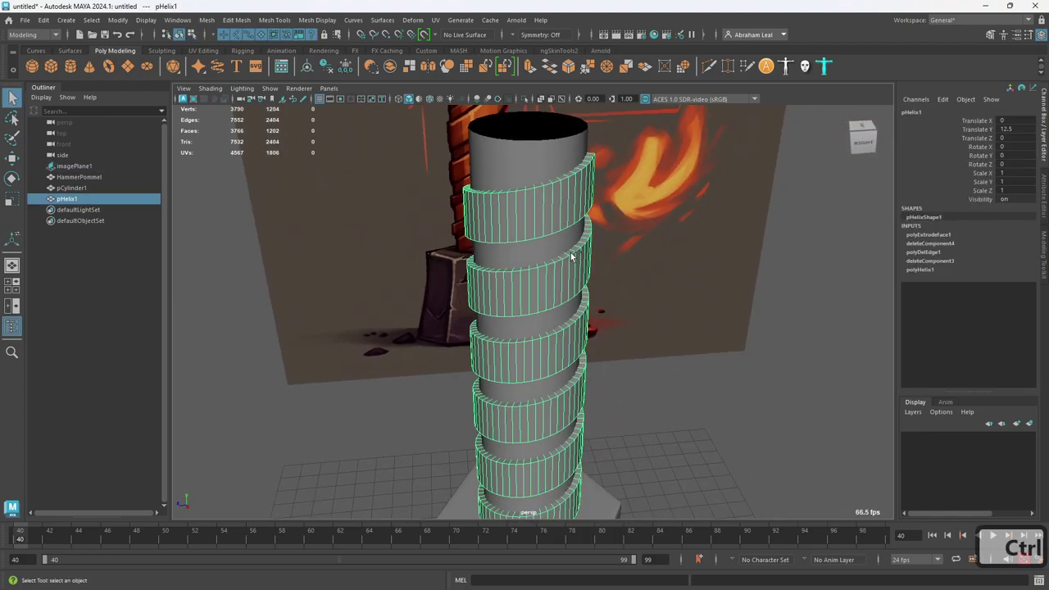
pyautogui.hotkey('ctrl', 'd')
pyautogui.press('r')
pyautogui.moveTo(528, 383); pyautogui.dragTo(523, 380)
pyautogui.press('w')
pyautogui.moveTo(531, 297)
pyautogui.mouseDown()
pyautogui.moveTo(531, 274)
pyautogui.moveTo(529, 284)
pyautogui.mouseUp()
pyautogui.press('r')
pyautogui.moveTo(534, 365); pyautogui.dragTo(484, 246)
pyautogui.press('w')
pyautogui.moveTo(534, 276)
pyautogui.mouseDown()
pyautogui.moveTo(530, 246)
pyautogui.moveTo(514, 269)
pyautogui.mouseUp()
pyautogui.press('Delete')
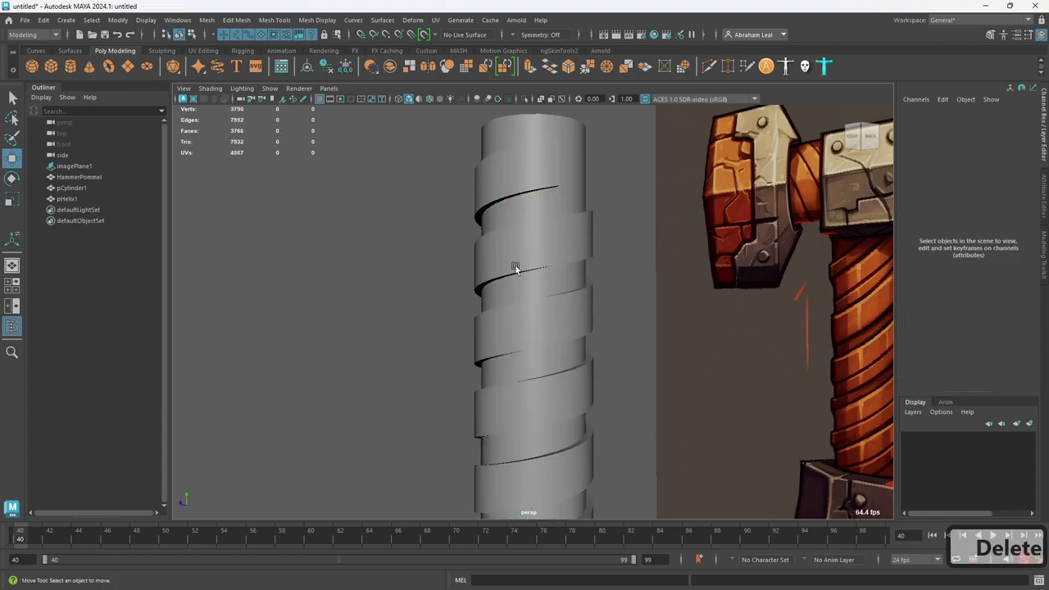
# Step: Isolate the helix and bevel the long edge loops and end edges along its border
pyautogui.click(504, 158)
pyautogui.click(525, 99)
pyautogui.keyDown('alt'); pyautogui.moveTo(498, 156); pyautogui.dragTo(450, 226); pyautogui.keyUp('alt')
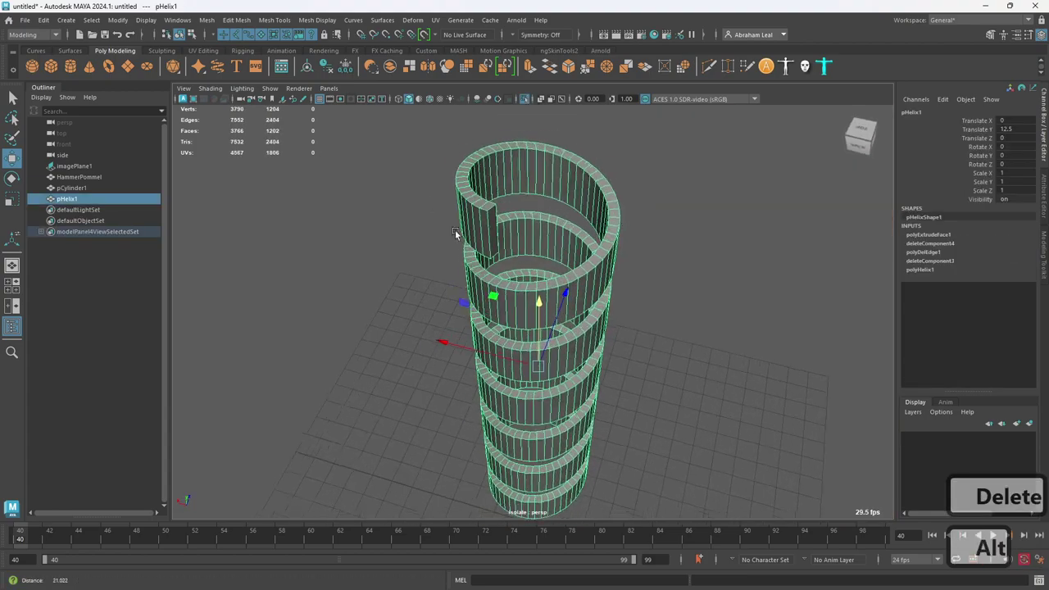
pyautogui.scroll(5, 451, 228)
pyautogui.moveTo(500, 211); pyautogui.dragTo(484, 182, button='right')
pyautogui.doubleClick(477, 186)
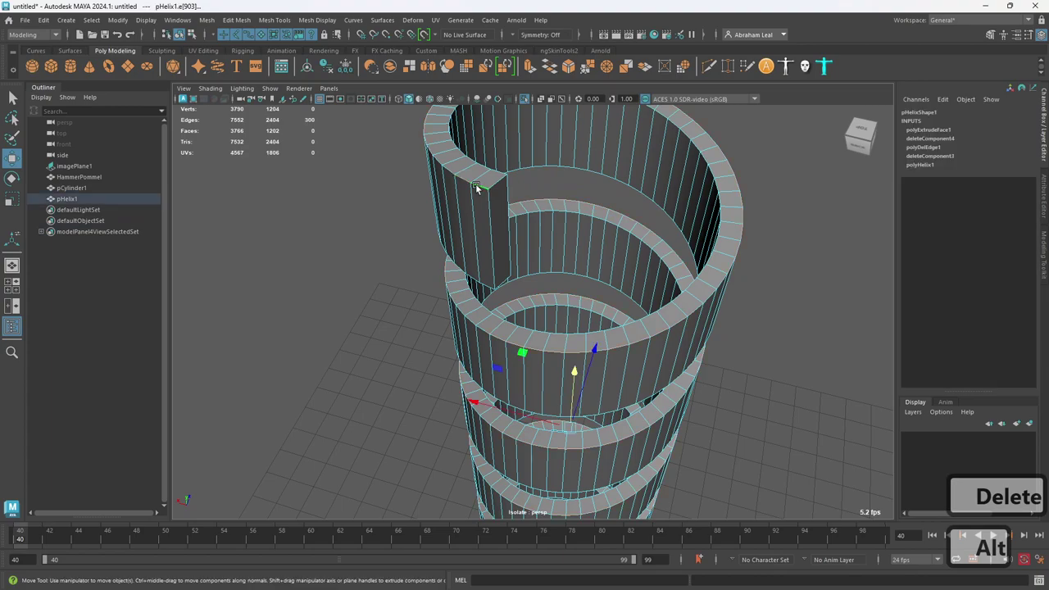
pyautogui.keyDown('shift'); pyautogui.doubleClick(477, 169); pyautogui.keyUp('shift')
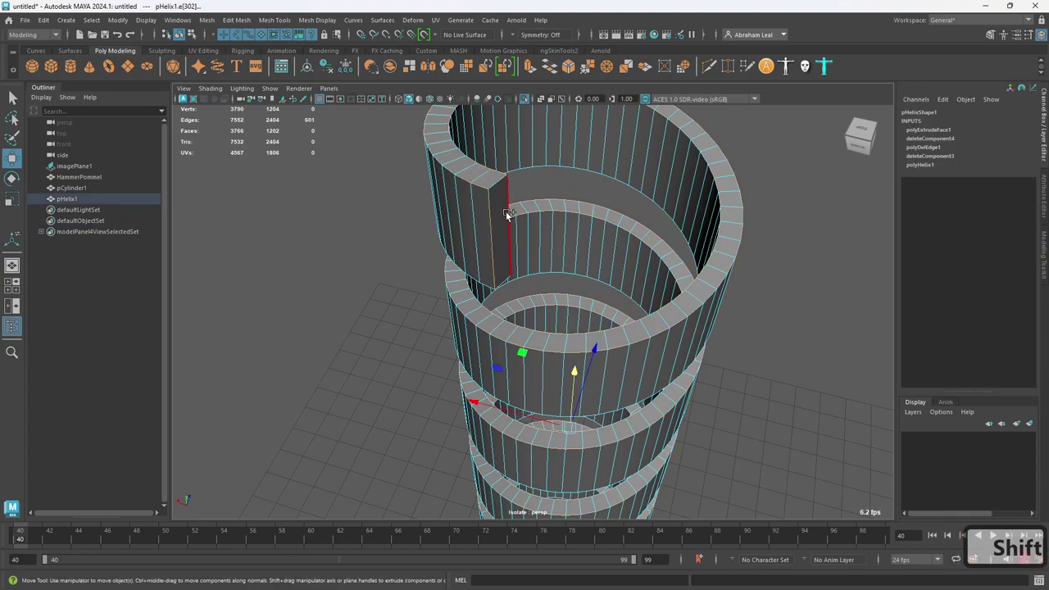
pyautogui.keyDown('alt'); pyautogui.moveTo(500, 242); pyautogui.dragTo(558, 288); pyautogui.keyUp('alt')
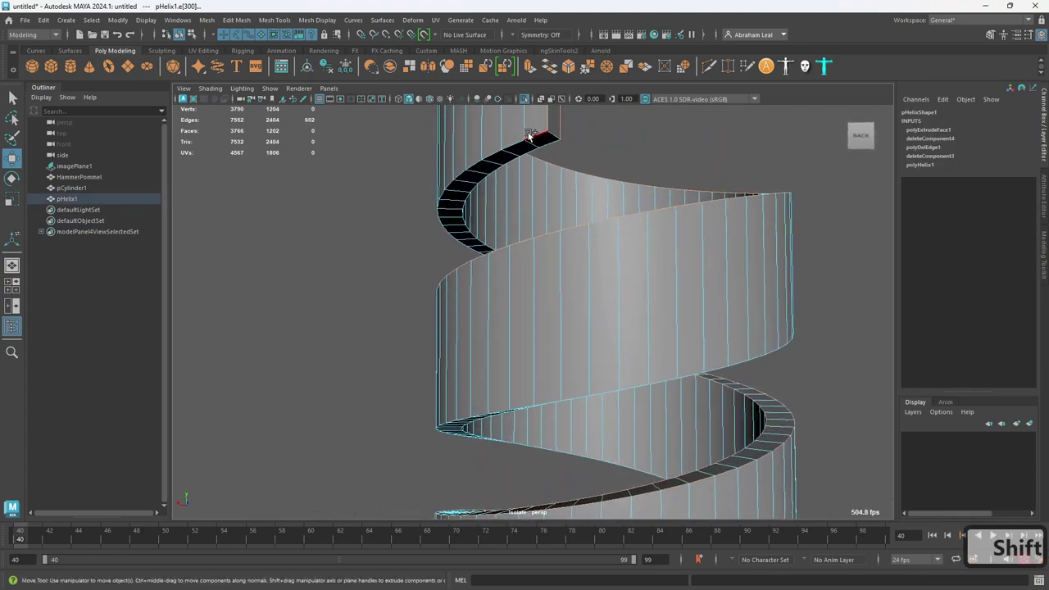
pyautogui.keyDown('alt'); pyautogui.moveTo(544, 144); pyautogui.dragTo(517, 213); pyautogui.keyUp('alt')
pyautogui.keyDown('alt'); pyautogui.moveTo(518, 213); pyautogui.dragTo(480, 264, button='right'); pyautogui.keyUp('alt')
pyautogui.keyDown('alt'); pyautogui.moveTo(480, 265); pyautogui.dragTo(486, 106, button='middle'); pyautogui.keyUp('alt')
pyautogui.keyDown('alt'); pyautogui.moveTo(485, 106); pyautogui.dragTo(513, 143, button='right'); pyautogui.keyUp('alt')
pyautogui.keyDown('alt'); pyautogui.moveTo(513, 143); pyautogui.dragTo(645, 342); pyautogui.keyUp('alt')
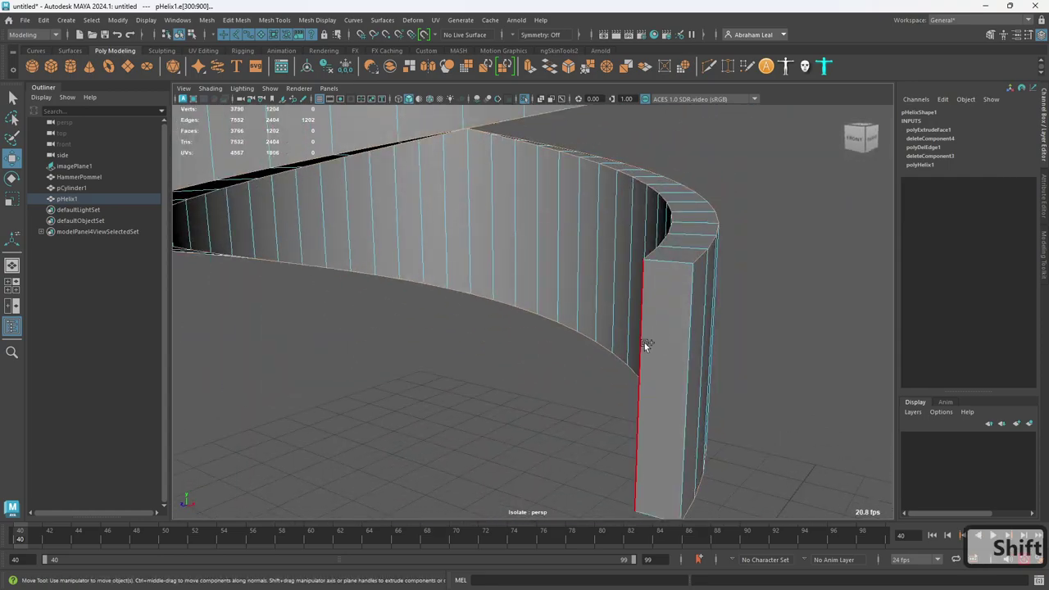
pyautogui.click(577, 70)
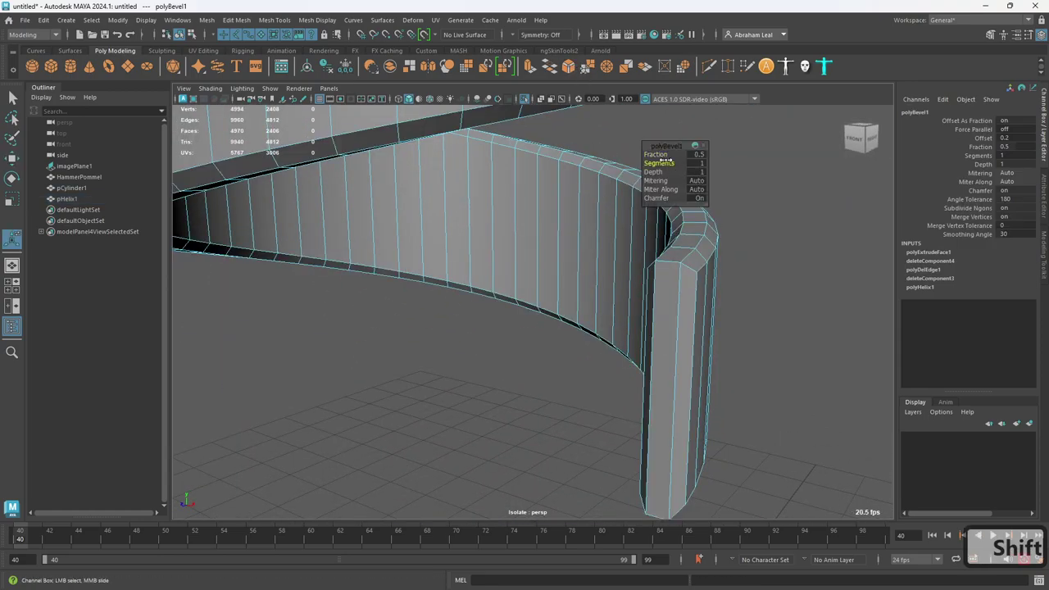
# Step: Try the helix bevel with 5 segments and a fraction of 0.03, and experiment with other amounts
pyautogui.moveTo(670, 163)
pyautogui.mouseDown()
pyautogui.moveTo(677, 159)
pyautogui.moveTo(661, 154)
pyautogui.mouseUp()
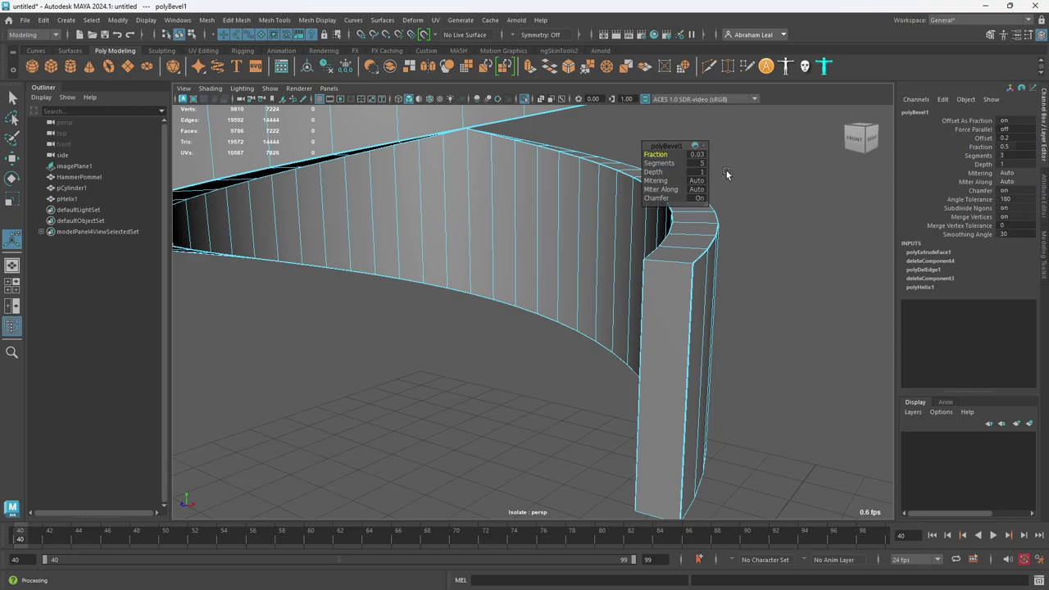
pyautogui.hotkey('ctrl', 'z')
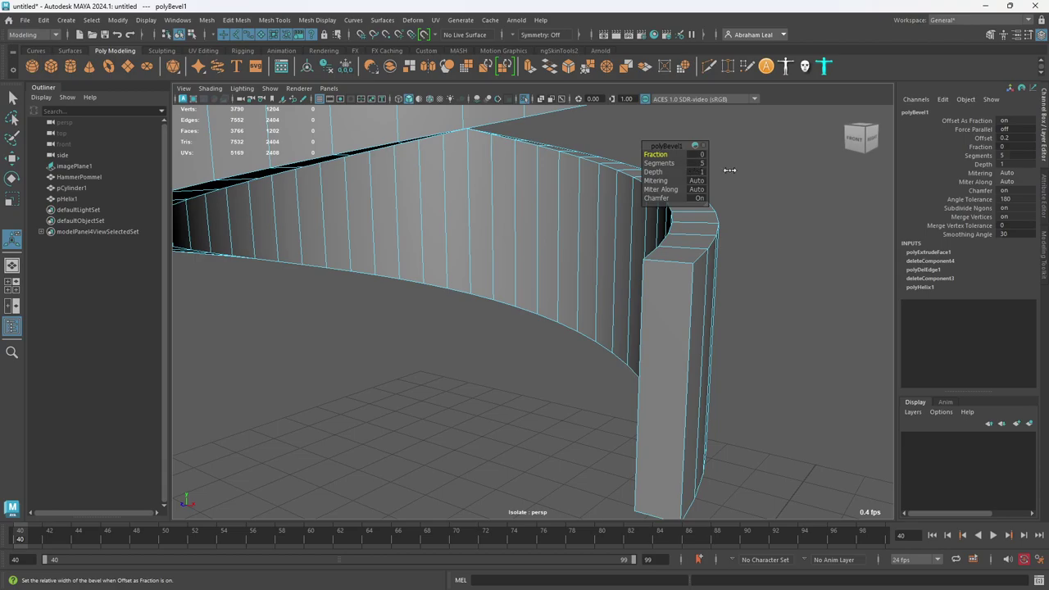
pyautogui.moveTo(717, 168); pyautogui.dragTo(754, 186)
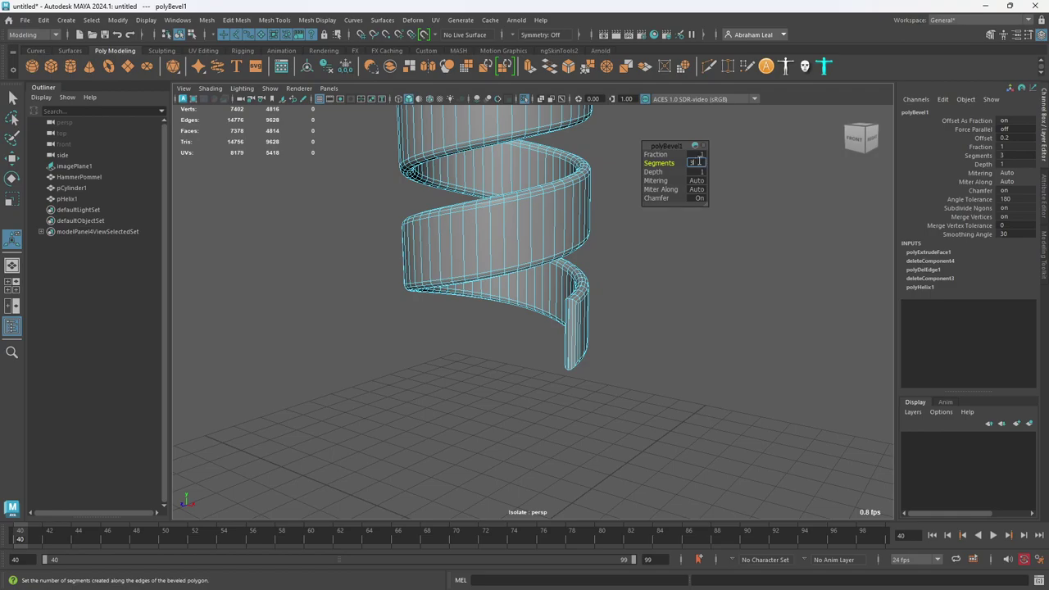
# Step: Set the helix bevel to 2 segments with a fraction of 0.5
pyautogui.write('2')
pyautogui.press('Return')
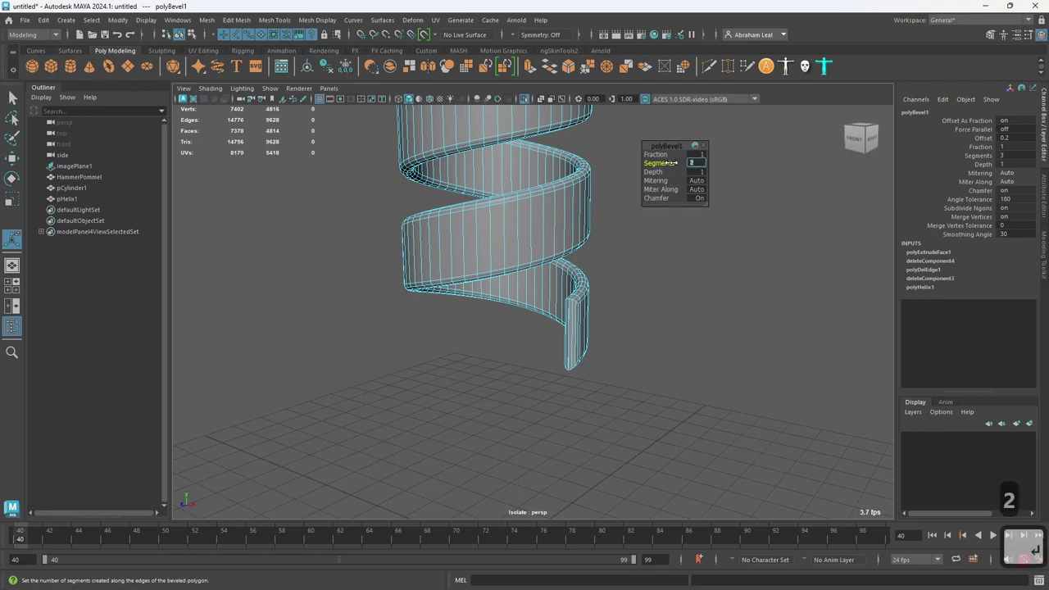
pyautogui.moveTo(662, 150); pyautogui.dragTo(655, 149)
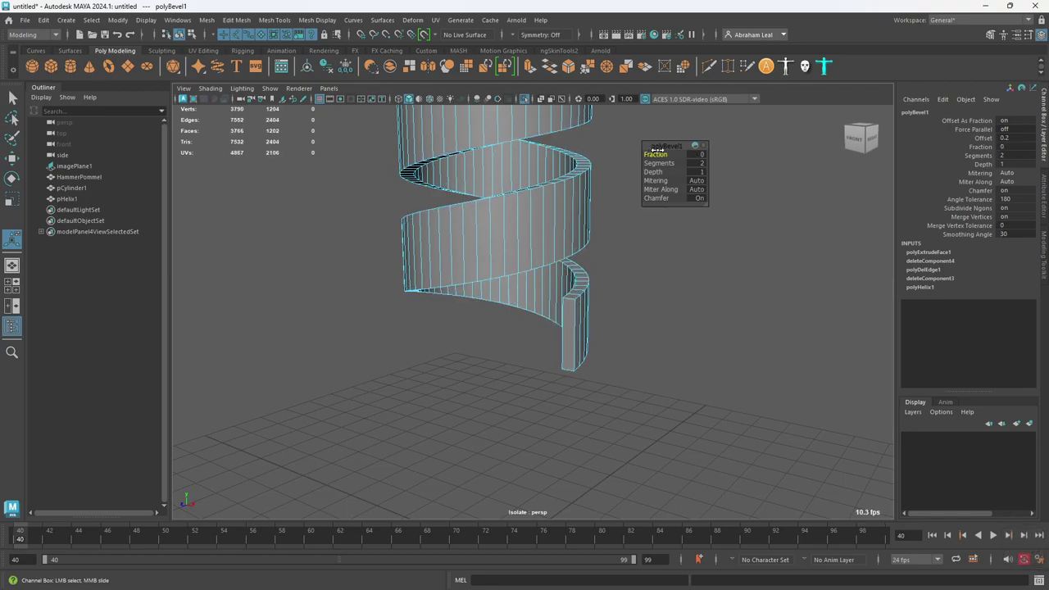
pyautogui.moveTo(658, 151); pyautogui.dragTo(662, 154)
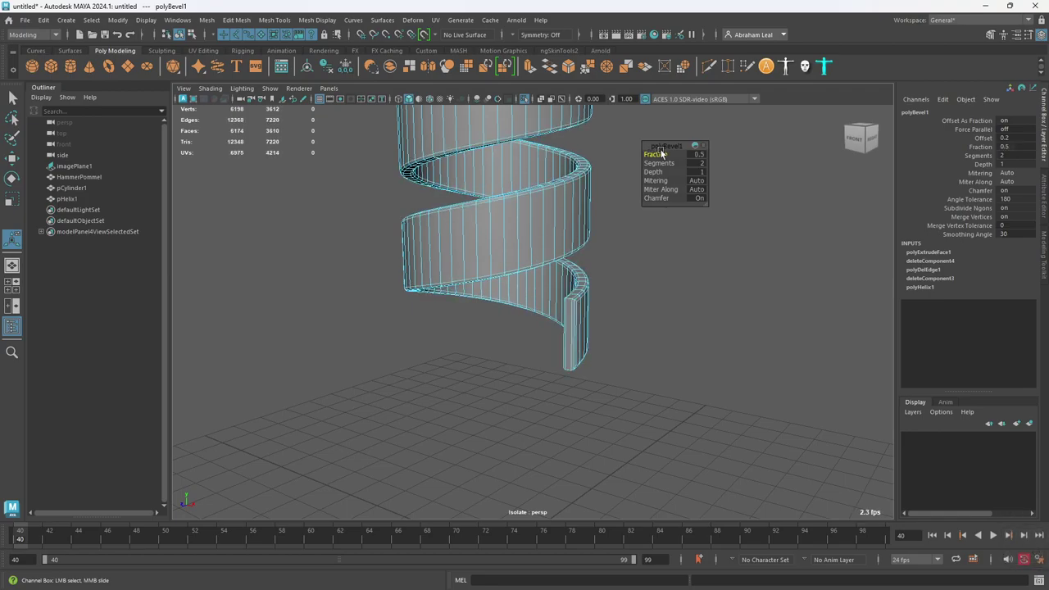
# Step: Return the helix to object mode, delete its construction history, and deselect it to check the beveled edges
pyautogui.moveTo(572, 210); pyautogui.dragTo(617, 167, button='right')
pyautogui.click(568, 196)
pyautogui.click(327, 69)
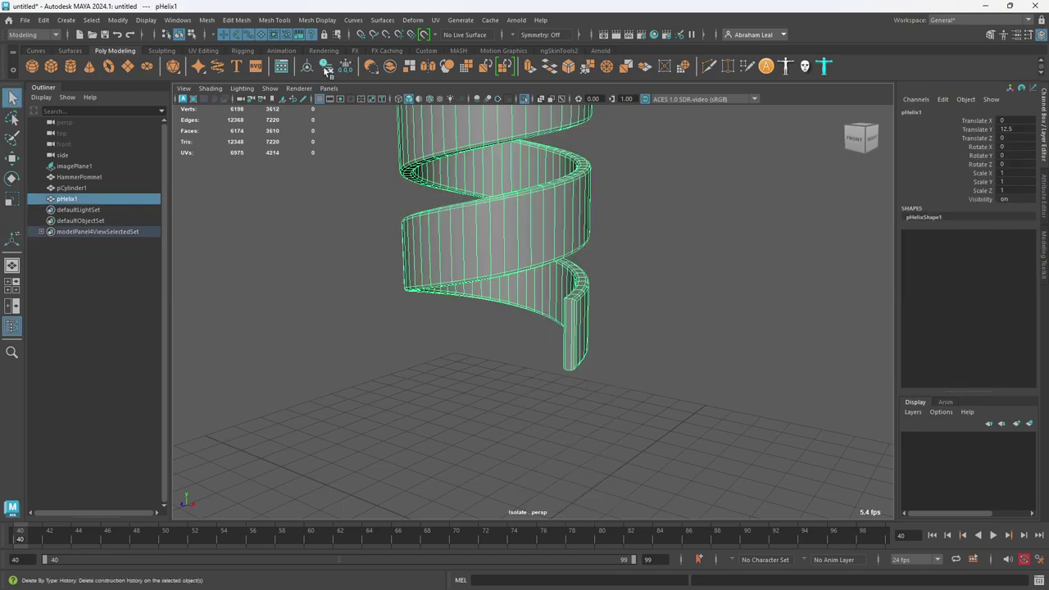
pyautogui.keyDown('alt'); pyautogui.moveTo(479, 156); pyautogui.dragTo(475, 253, button='middle'); pyautogui.keyUp('alt')
pyautogui.scroll(-6, 525, 246)
pyautogui.click(569, 237)
pyautogui.keyDown('alt'); pyautogui.moveTo(569, 237); pyautogui.dragTo(579, 265, button='middle'); pyautogui.keyUp('alt')
pyautogui.scroll(5, 570, 253)
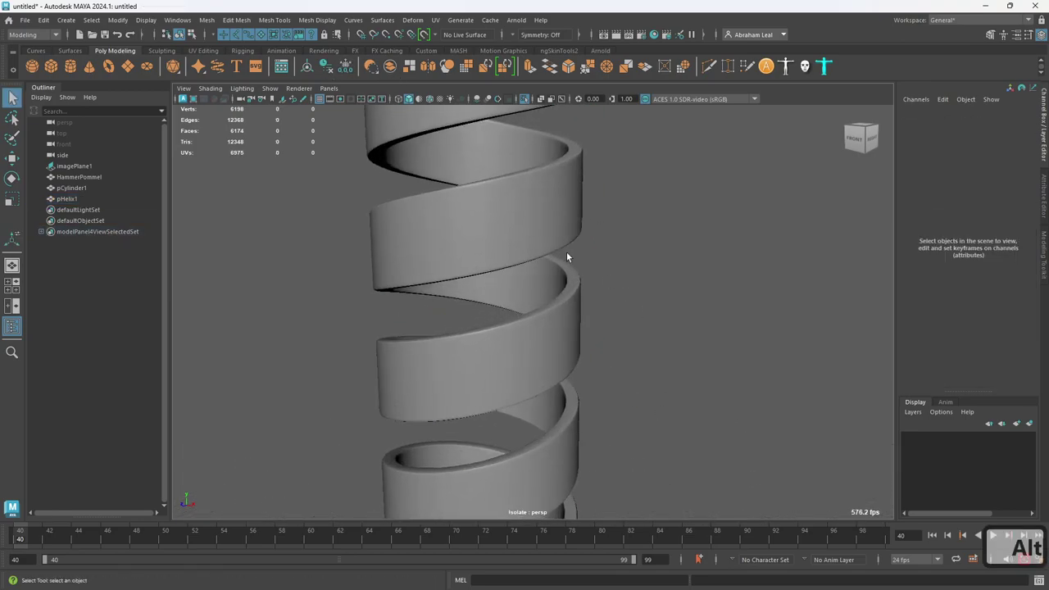
# Step: Bring back the rest of the scene and toggle the helix's smooth preview on and off
pyautogui.scroll(-2, 488, 213)
pyautogui.click(526, 141)
pyautogui.click(526, 99)
pyautogui.keyDown('alt'); pyautogui.moveTo(517, 176); pyautogui.dragTo(443, 192, button='right'); pyautogui.keyUp('alt')
pyautogui.keyDown('alt'); pyautogui.moveTo(443, 192); pyautogui.dragTo(517, 255); pyautogui.keyUp('alt')
pyautogui.press('3')
pyautogui.keyDown('alt'); pyautogui.moveTo(640, 291); pyautogui.dragTo(546, 260); pyautogui.keyUp('alt')
pyautogui.click(546, 260)
pyautogui.click(546, 264)
pyautogui.press('1')
pyautogui.keyDown('alt'); pyautogui.moveTo(621, 325); pyautogui.dragTo(534, 318); pyautogui.keyUp('alt')
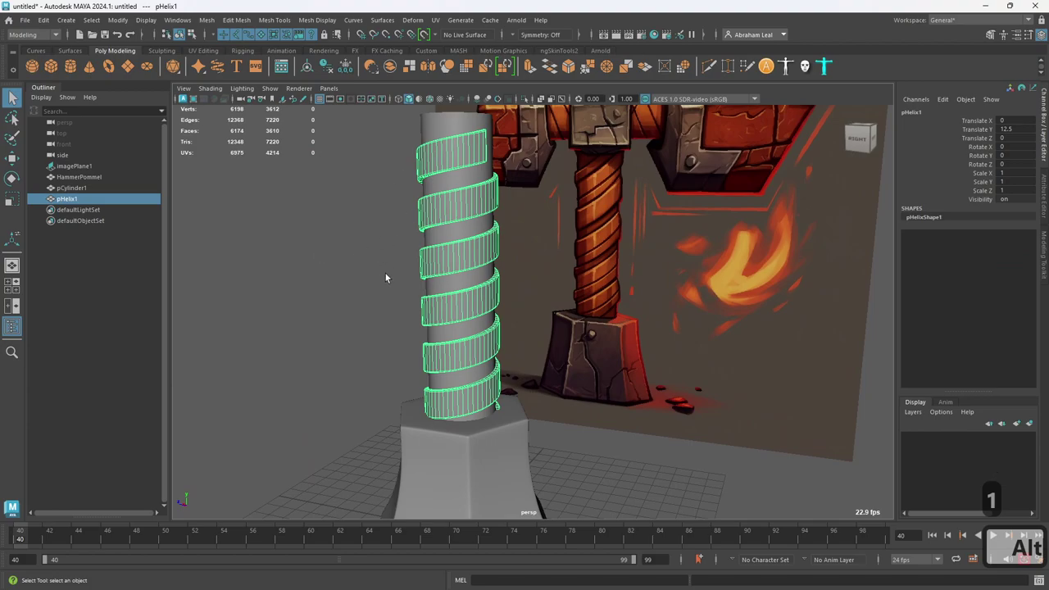
# Step: Duplicate the helix, raise the copy to about 13.287 in Y and scale its height to about 0.825, undoing a trial rotation
pyautogui.keyDown('alt'); pyautogui.moveTo(491, 275); pyautogui.dragTo(504, 235); pyautogui.keyUp('alt')
pyautogui.keyDown('alt'); pyautogui.moveTo(487, 178); pyautogui.dragTo(525, 250); pyautogui.keyUp('alt')
pyautogui.hotkey('ctrl', 'd')
pyautogui.press('w')
pyautogui.moveTo(473, 304)
pyautogui.mouseDown()
pyautogui.moveTo(478, 281)
pyautogui.moveTo(480, 300)
pyautogui.mouseUp()
pyautogui.press('r')
pyautogui.press('e')
pyautogui.hotkey('ctrl', 'z')
pyautogui.hotkey('ctrl', 'x')
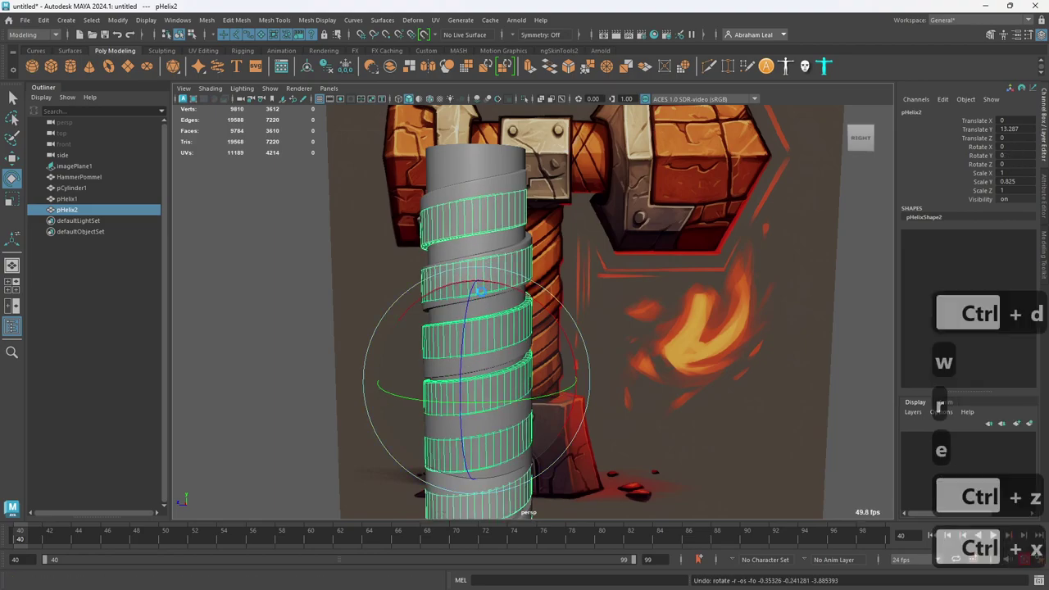
pyautogui.hotkey('ctrl', 'z')
# Step: Scale the duplicate helix down uniformly to about 0.954 in X and Z, and move it up between the outer windings
pyautogui.press('r')
pyautogui.moveTo(478, 379); pyautogui.dragTo(473, 375)
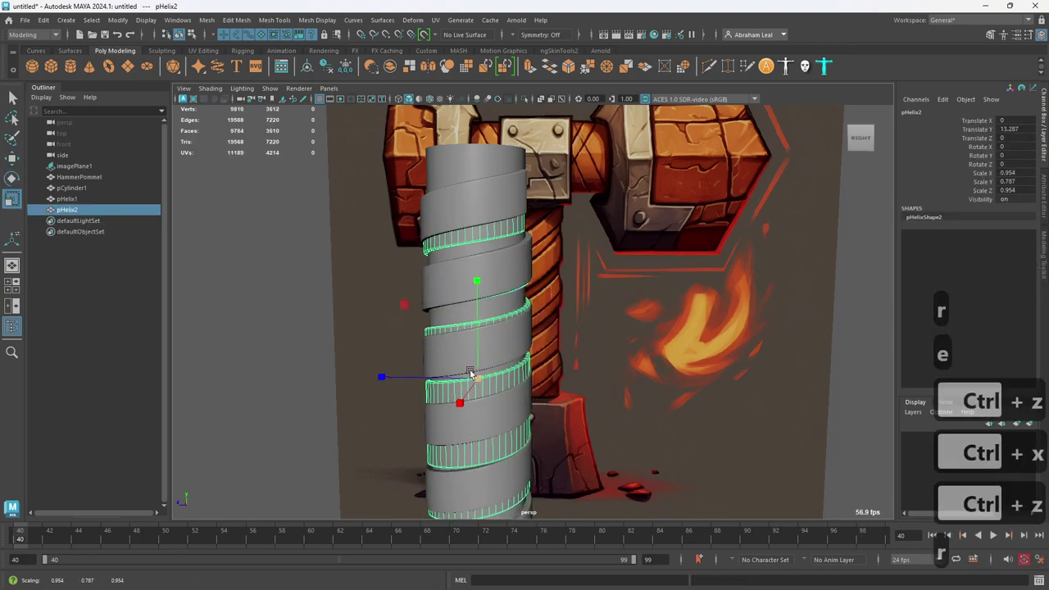
pyautogui.press('w')
pyautogui.moveTo(474, 279); pyautogui.dragTo(477, 255)
pyautogui.keyDown('alt'); pyautogui.moveTo(725, 363); pyautogui.dragTo(602, 290, button='right'); pyautogui.keyUp('alt')
pyautogui.click(799, 319)
pyautogui.keyDown('alt'); pyautogui.moveTo(638, 332); pyautogui.dragTo(754, 344); pyautogui.keyUp('alt')
pyautogui.keyDown('alt'); pyautogui.moveTo(762, 340); pyautogui.dragTo(643, 319, button='right'); pyautogui.keyUp('alt')
pyautogui.keyDown('alt'); pyautogui.moveTo(643, 319); pyautogui.dragTo(564, 353); pyautogui.keyUp('alt')
pyautogui.keyDown('alt'); pyautogui.moveTo(565, 353); pyautogui.dragTo(587, 173, button='middle'); pyautogui.keyUp('alt')
pyautogui.keyDown('alt'); pyautogui.moveTo(586, 172); pyautogui.dragTo(683, 369, button='right'); pyautogui.keyUp('alt')
pyautogui.keyDown('alt'); pyautogui.moveTo(684, 368); pyautogui.dragTo(627, 373); pyautogui.keyUp('alt')
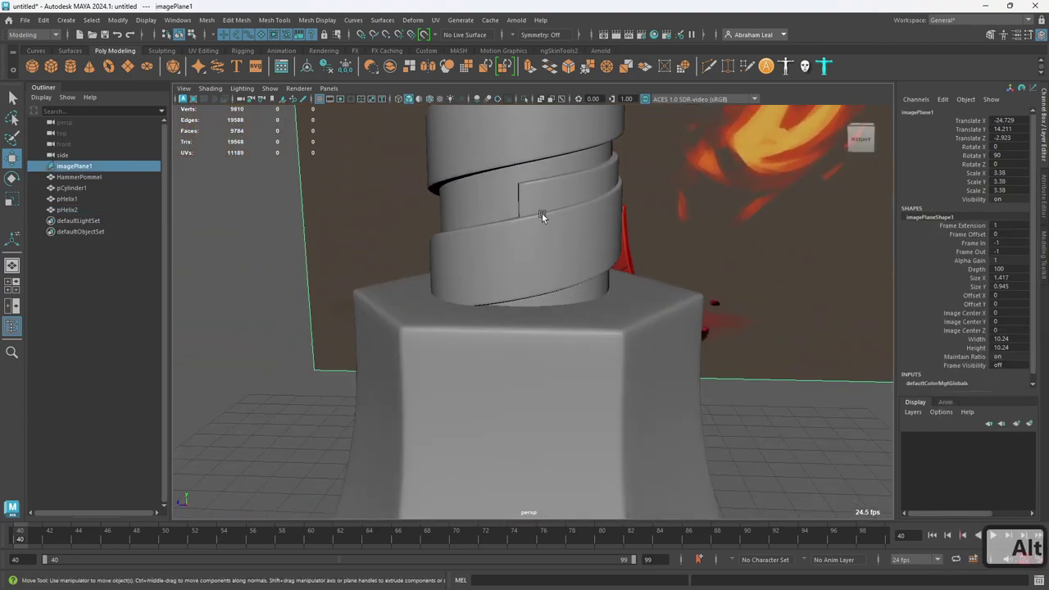
# Step: Select the narrow faces that form the lower end of the inner duplicate helix
pyautogui.click(541, 202)
pyautogui.keyDown('alt'); pyautogui.moveTo(496, 197); pyautogui.dragTo(598, 221); pyautogui.keyUp('alt')
pyautogui.keyDown('alt'); pyautogui.moveTo(598, 221); pyautogui.dragTo(723, 278, button='right'); pyautogui.keyUp('alt')
pyautogui.keyDown('alt'); pyautogui.moveTo(723, 277); pyautogui.dragTo(638, 377, button='middle'); pyautogui.keyUp('alt')
pyautogui.keyDown('alt'); pyautogui.moveTo(637, 377); pyautogui.dragTo(569, 261, button='right'); pyautogui.keyUp('alt')
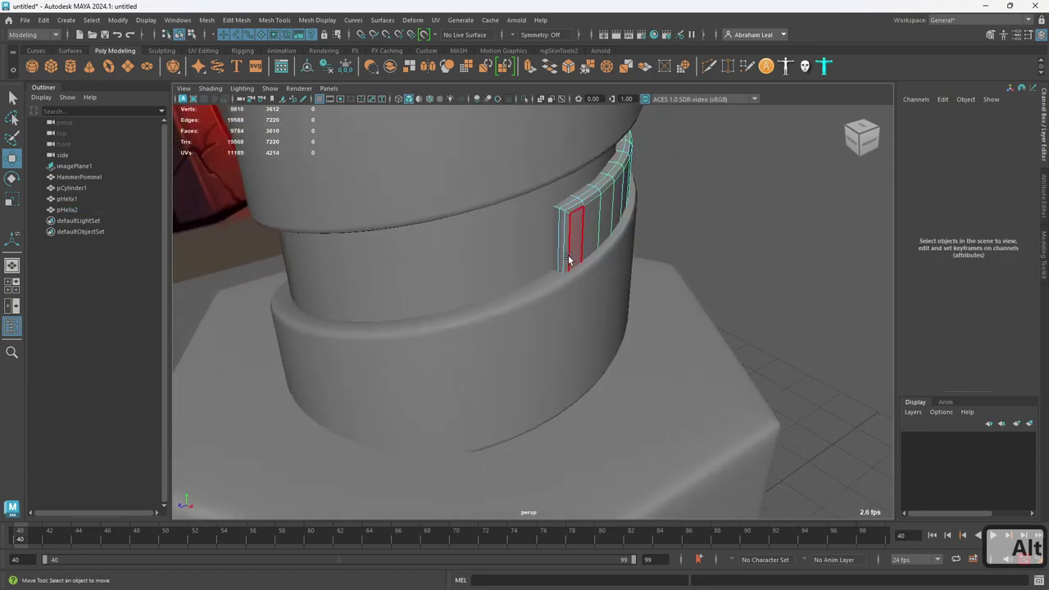
pyautogui.press('q')
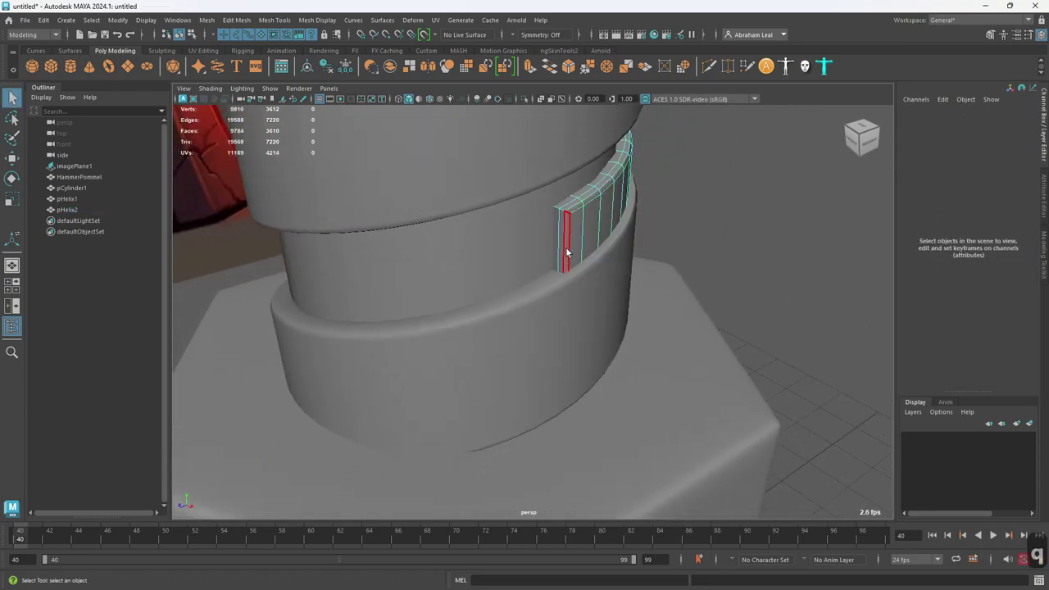
pyautogui.keyDown('shift'); pyautogui.click(562, 253); pyautogui.keyUp('shift')
pyautogui.press('4')
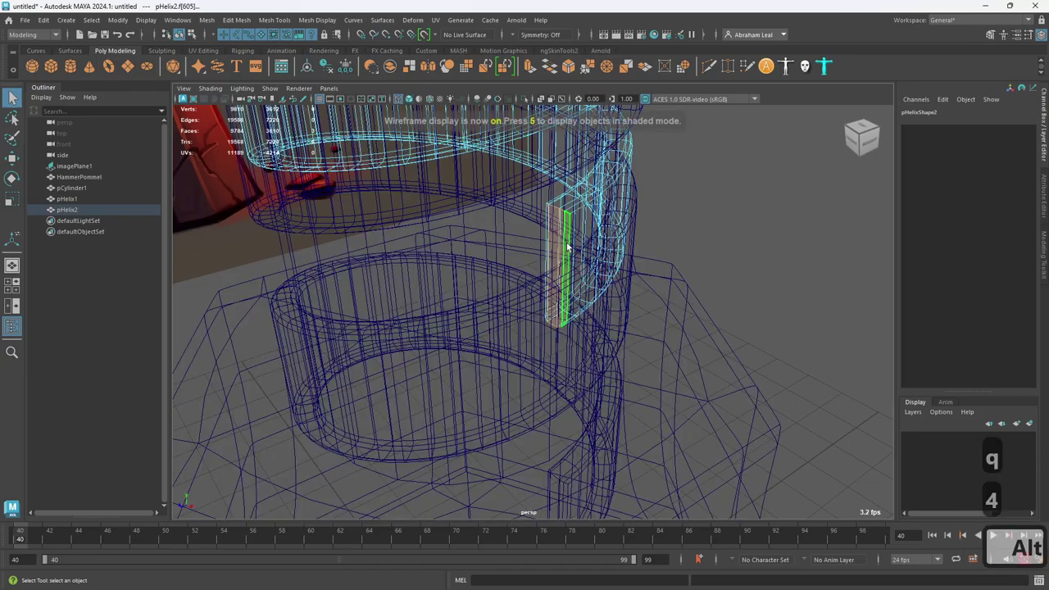
pyautogui.keyDown('alt'); pyautogui.moveTo(567, 246); pyautogui.dragTo(686, 279); pyautogui.keyUp('alt')
pyautogui.keyDown('alt'); pyautogui.moveTo(686, 279); pyautogui.dragTo(885, 274, button='right'); pyautogui.keyUp('alt')
pyautogui.keyDown('alt'); pyautogui.moveTo(885, 274); pyautogui.dragTo(576, 345, button='middle'); pyautogui.keyUp('alt')
pyautogui.keyDown('alt'); pyautogui.moveTo(576, 344); pyautogui.dragTo(672, 295); pyautogui.keyUp('alt')
pyautogui.keyDown('alt'); pyautogui.moveTo(672, 295); pyautogui.dragTo(578, 281, button='right'); pyautogui.keyUp('alt')
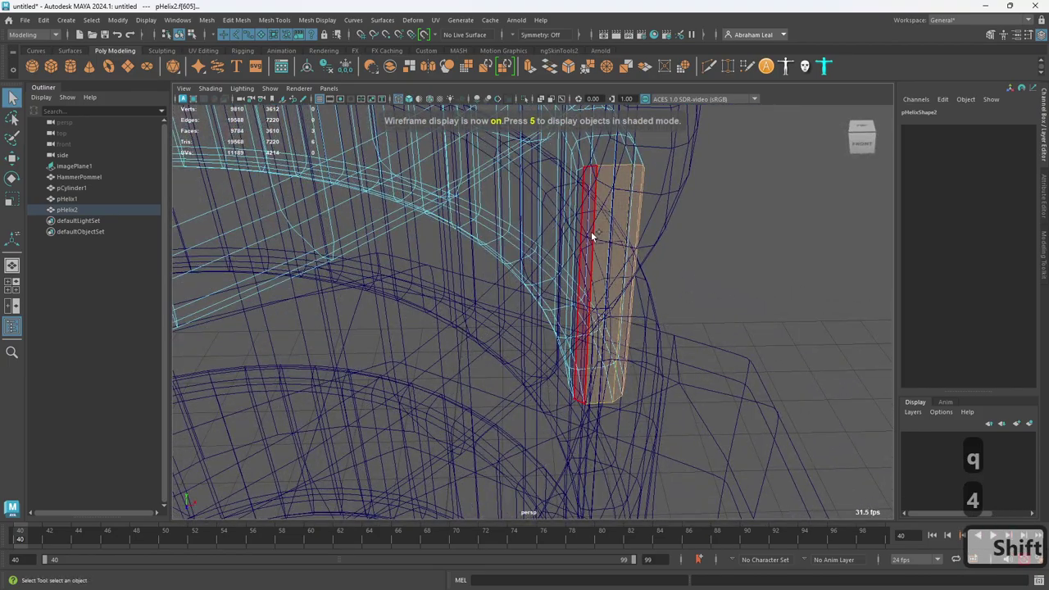
pyautogui.keyDown('alt'); pyautogui.moveTo(586, 238); pyautogui.dragTo(506, 271); pyautogui.keyUp('alt')
# Step: Turn on soft selection for the lower end faces of the inner helix and check its falloff in wireframe
pyautogui.press('b')
pyautogui.press('m')
pyautogui.scroll(-5, 555, 269)
pyautogui.keyDown('alt'); pyautogui.moveTo(506, 271); pyautogui.dragTo(528, 299, button='right'); pyautogui.keyUp('alt')
pyautogui.keyDown('alt'); pyautogui.moveTo(528, 299); pyautogui.dragTo(534, 327, button='middle'); pyautogui.keyUp('alt')
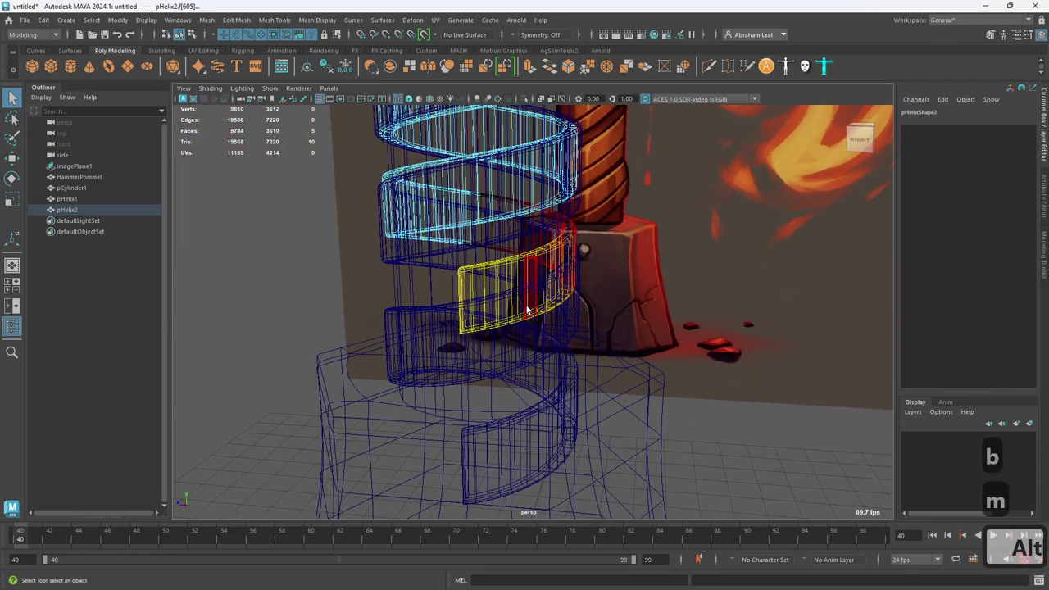
pyautogui.press('5')
pyautogui.moveTo(539, 210)
pyautogui.keyDown('alt'); pyautogui.mouseDown()
pyautogui.moveTo(574, 234)
pyautogui.moveTo(589, 276)
pyautogui.moveTo(464, 246)
pyautogui.moveTo(464, 315)
pyautogui.mouseUp(); pyautogui.keyUp('alt')
pyautogui.press('4')
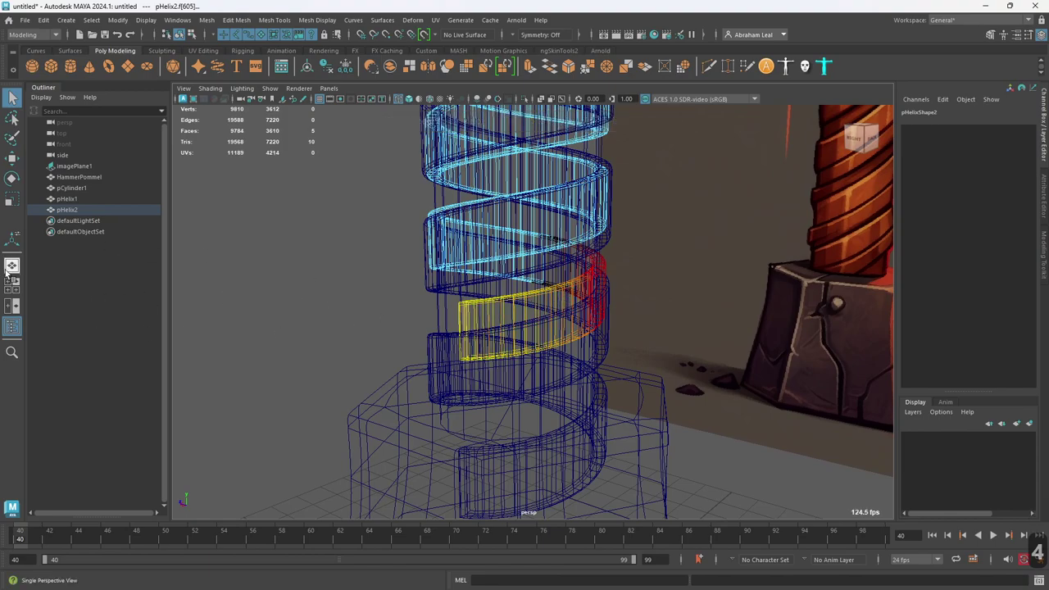
# Step: Reset the Move tool and try Volume falloff for soft selection before setting the falloff mode back to Surface
pyautogui.doubleClick(11, 158)
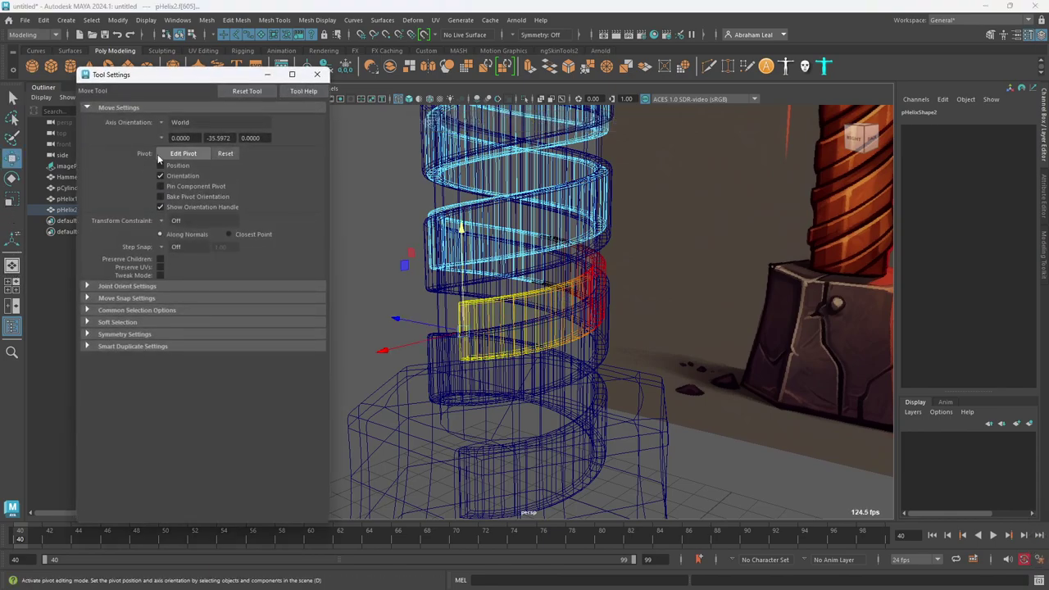
pyautogui.click(88, 322)
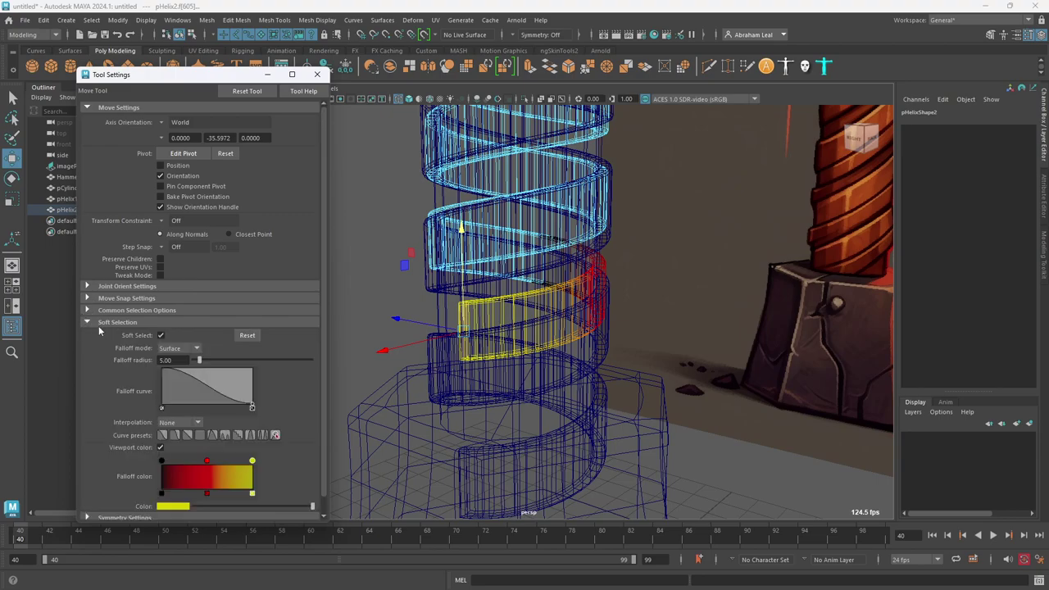
pyautogui.click(173, 352)
pyautogui.click(176, 352)
pyautogui.click(241, 91)
pyautogui.click(182, 351)
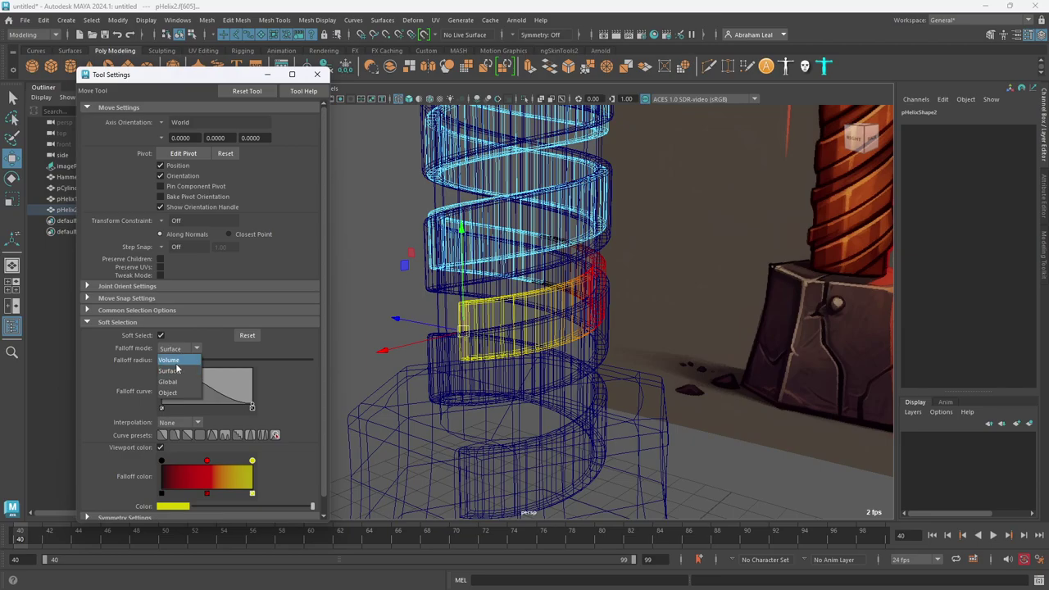
pyautogui.click(177, 360)
pyautogui.keyDown('alt'); pyautogui.moveTo(578, 188); pyautogui.dragTo(566, 293, button='middle'); pyautogui.keyUp('alt')
pyautogui.keyDown('alt'); pyautogui.moveTo(566, 292); pyautogui.dragTo(468, 143, button='right'); pyautogui.keyUp('alt')
pyautogui.scroll(5, 469, 143)
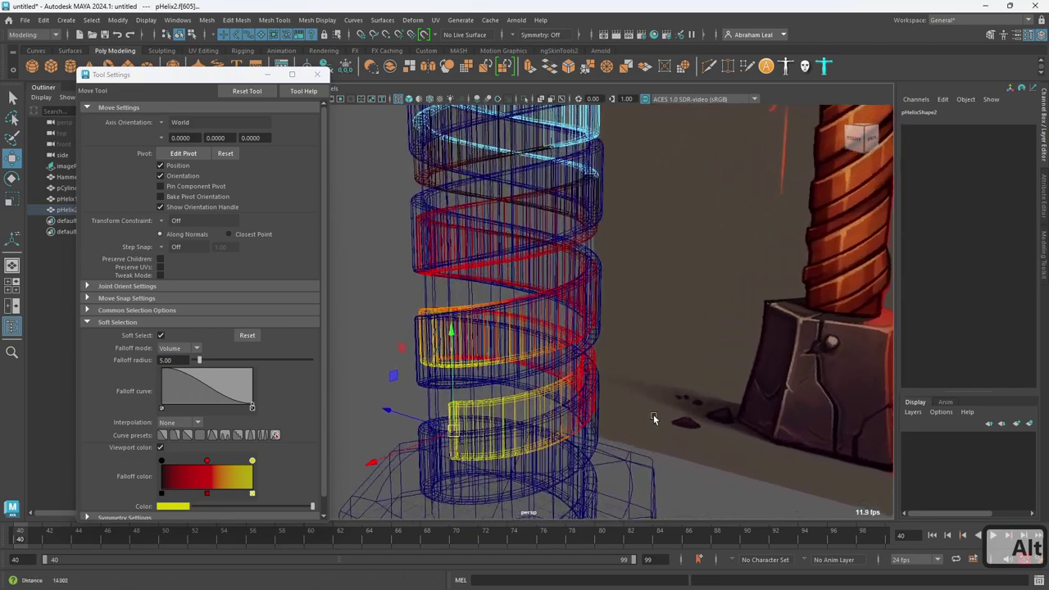
pyautogui.click(188, 351)
pyautogui.click(169, 372)
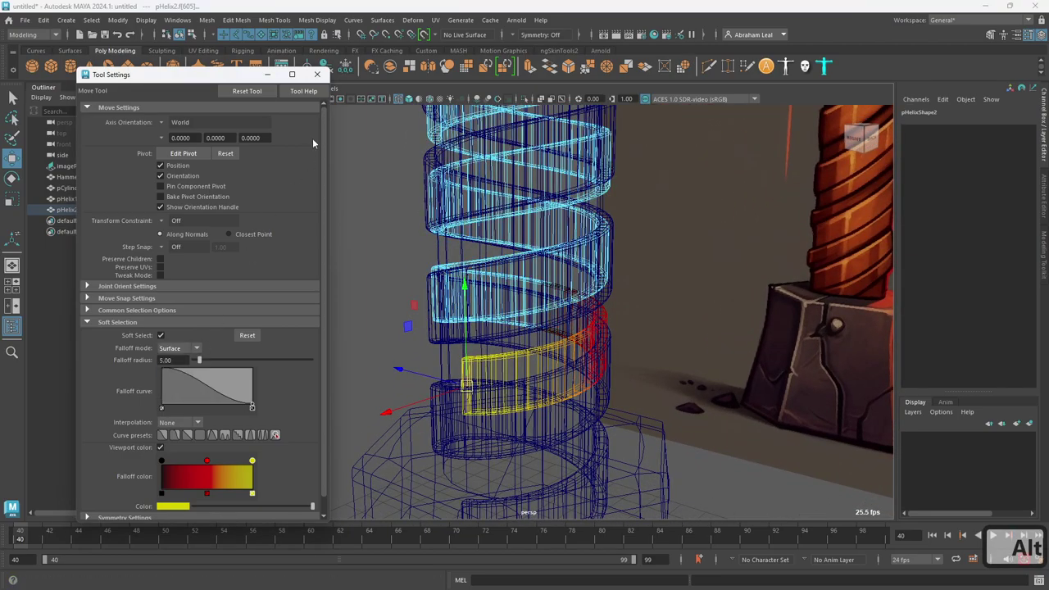
pyautogui.click(317, 75)
# Step: Lower the soft-selected bottom end of the inner helix toward the pommel, tucking it beneath the outer strap
pyautogui.press('5')
pyautogui.moveTo(558, 319)
pyautogui.keyDown('alt'); pyautogui.mouseDown()
pyautogui.moveTo(524, 284)
pyautogui.moveTo(550, 321)
pyautogui.moveTo(527, 302)
pyautogui.mouseUp(); pyautogui.keyUp('alt')
pyautogui.keyDown('alt'); pyautogui.moveTo(441, 288); pyautogui.dragTo(428, 317); pyautogui.keyUp('alt')
pyautogui.moveTo(599, 289)
pyautogui.keyDown('alt'); pyautogui.mouseDown()
pyautogui.moveTo(599, 273)
pyautogui.moveTo(536, 287)
pyautogui.moveTo(735, 284)
pyautogui.moveTo(513, 289)
pyautogui.moveTo(636, 279)
pyautogui.moveTo(598, 269)
pyautogui.mouseUp(); pyautogui.keyUp('alt')
pyautogui.moveTo(438, 234); pyautogui.dragTo(450, 298)
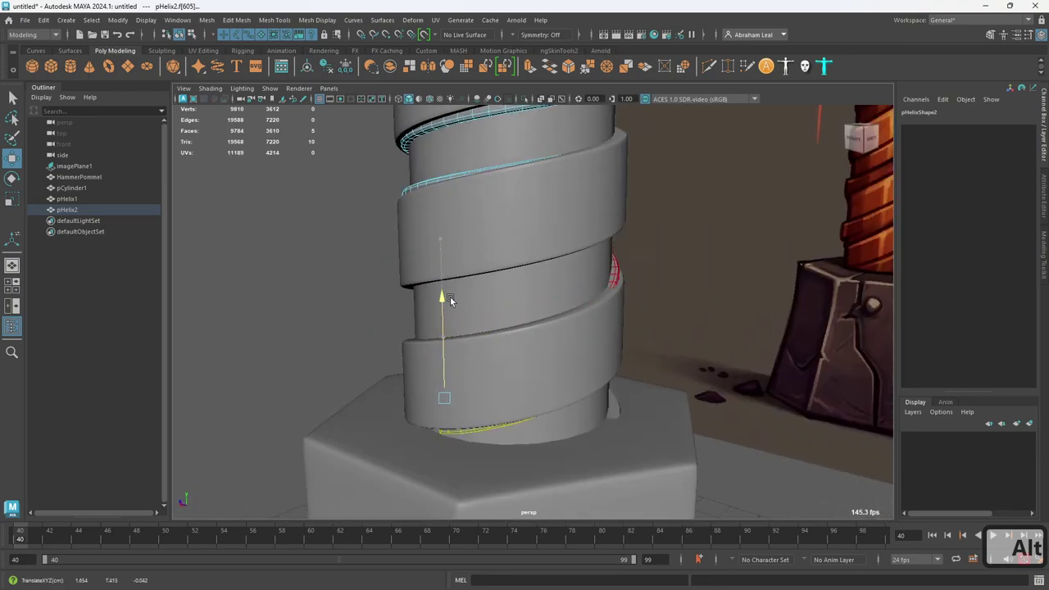
pyautogui.moveTo(449, 385); pyautogui.dragTo(619, 286)
# Step: Adjust the height of individual inner helix windings between the outer windings by moving single faces vertically with soft selection
pyautogui.keyDown('alt'); pyautogui.moveTo(554, 393); pyautogui.dragTo(419, 403); pyautogui.keyUp('alt')
pyautogui.keyDown('alt'); pyautogui.moveTo(494, 289); pyautogui.dragTo(480, 355, button='middle'); pyautogui.keyUp('alt')
pyautogui.moveTo(480, 356)
pyautogui.keyDown('alt'); pyautogui.mouseDown()
pyautogui.moveTo(558, 359)
pyautogui.moveTo(487, 344)
pyautogui.mouseUp(); pyautogui.keyUp('alt')
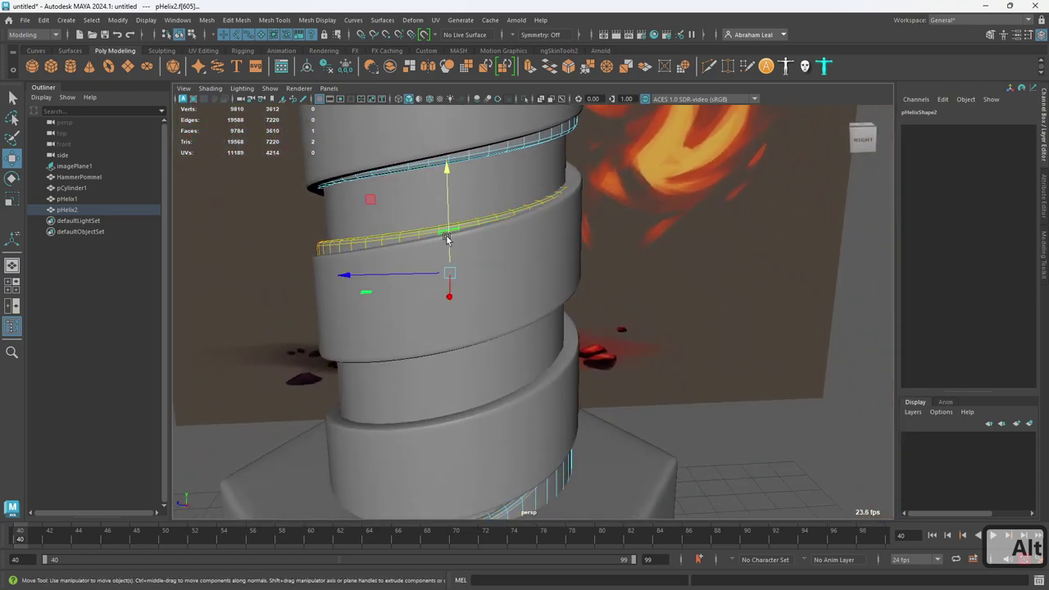
pyautogui.click(447, 239)
pyautogui.press('4')
pyautogui.moveTo(447, 217)
pyautogui.keyDown('alt'); pyautogui.mouseDown()
pyautogui.moveTo(450, 259)
pyautogui.moveTo(445, 235)
pyautogui.moveTo(421, 271)
pyautogui.mouseUp(); pyautogui.keyUp('alt')
pyautogui.press('5')
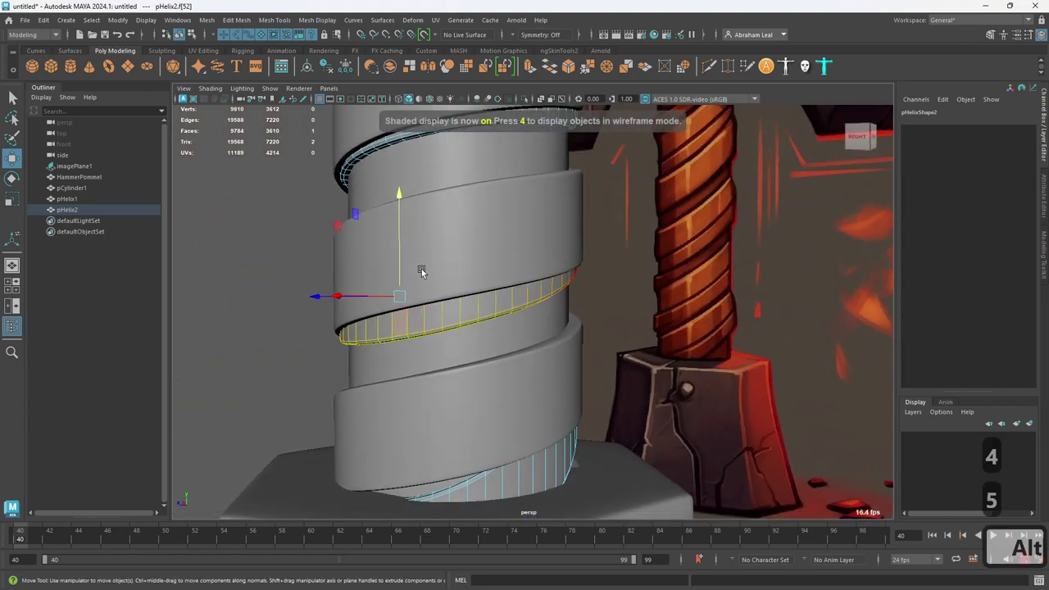
pyautogui.moveTo(401, 219)
pyautogui.mouseDown()
pyautogui.moveTo(401, 257)
pyautogui.moveTo(402, 227)
pyautogui.mouseUp()
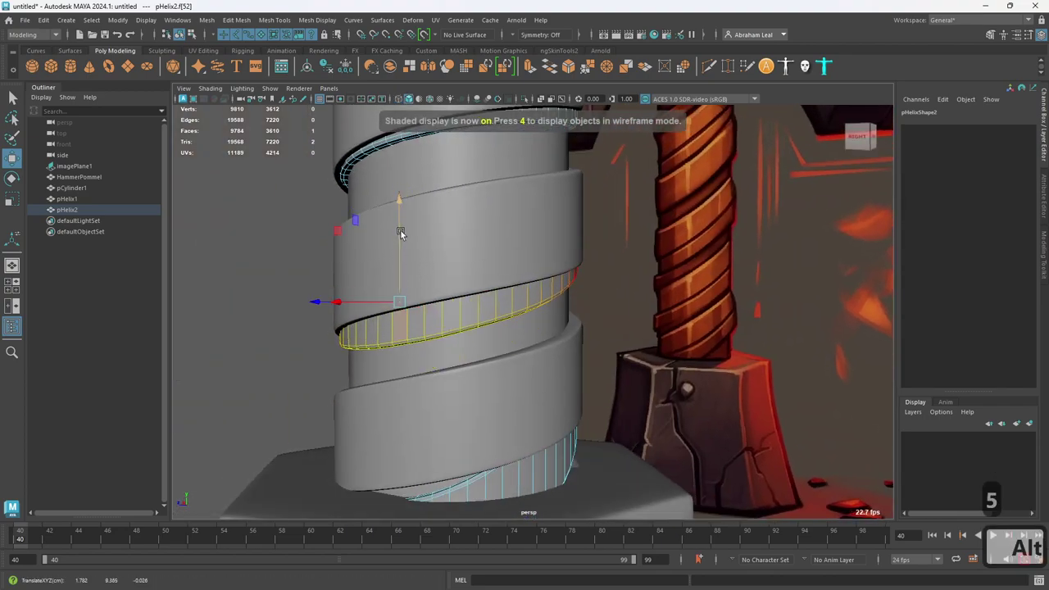
pyautogui.keyDown('alt'); pyautogui.moveTo(547, 281); pyautogui.dragTo(476, 284); pyautogui.keyUp('alt')
pyautogui.click(468, 285)
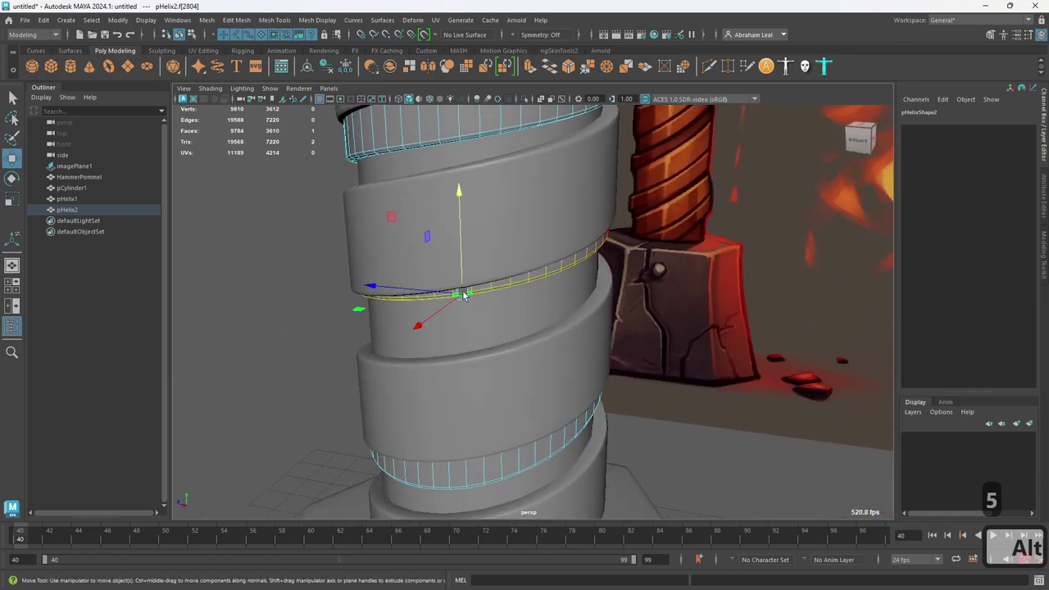
pyautogui.moveTo(459, 237); pyautogui.dragTo(571, 327)
# Step: Select the faces at the upper end of the inner helix and reduce the soft selection radius around them
pyautogui.keyDown('alt'); pyautogui.moveTo(597, 286); pyautogui.dragTo(525, 156); pyautogui.keyUp('alt')
pyautogui.scroll(4, 513, 244)
pyautogui.press('4')
pyautogui.moveTo(493, 220); pyautogui.dragTo(491, 223)
pyautogui.keyDown('alt'); pyautogui.moveTo(525, 227); pyautogui.dragTo(543, 281, button='middle'); pyautogui.keyUp('alt')
pyautogui.press('5')
pyautogui.moveTo(593, 321)
pyautogui.keyDown('alt'); pyautogui.mouseDown()
pyautogui.moveTo(536, 291)
pyautogui.moveTo(432, 294)
pyautogui.moveTo(576, 307)
pyautogui.moveTo(593, 347)
pyautogui.moveTo(668, 328)
pyautogui.moveTo(600, 309)
pyautogui.mouseUp(); pyautogui.keyUp('alt')
pyautogui.press('b')
pyautogui.moveTo(683, 293)
pyautogui.mouseDown()
pyautogui.moveTo(793, 299)
pyautogui.moveTo(472, 285)
pyautogui.mouseUp()
pyautogui.moveTo(856, 303); pyautogui.dragTo(692, 295)
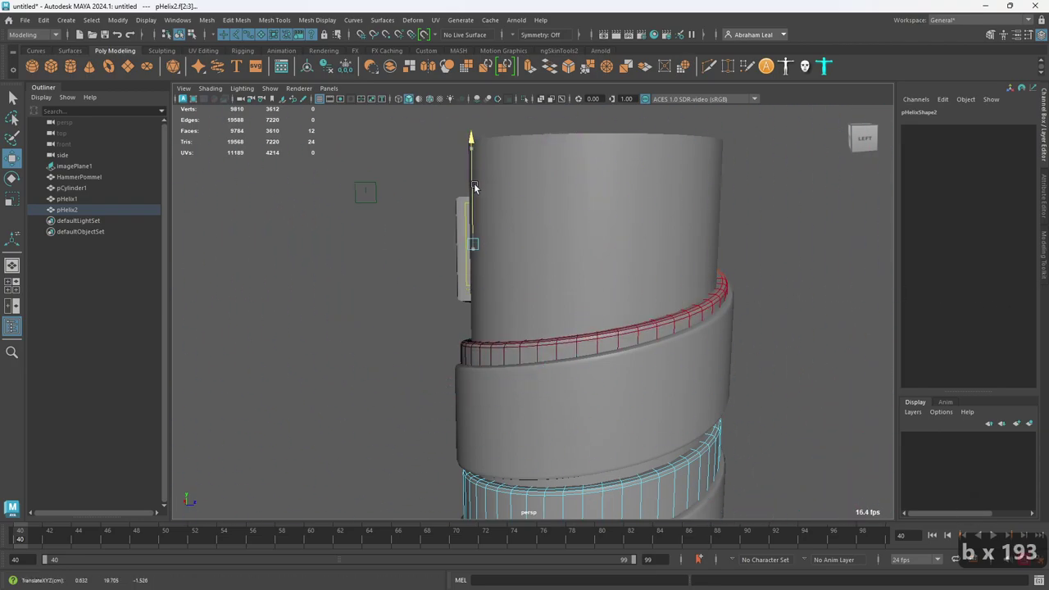
# Step: Raise and tilt the inner helix's upper end above the cylinder rim, then return the helix to object mode
pyautogui.keyDown('alt'); pyautogui.moveTo(501, 164); pyautogui.dragTo(556, 289); pyautogui.keyUp('alt')
pyautogui.press('e')
pyautogui.press('w')
pyautogui.moveTo(623, 188); pyautogui.dragTo(602, 151)
pyautogui.keyDown('alt'); pyautogui.moveTo(430, 223); pyautogui.dragTo(451, 267); pyautogui.keyUp('alt')
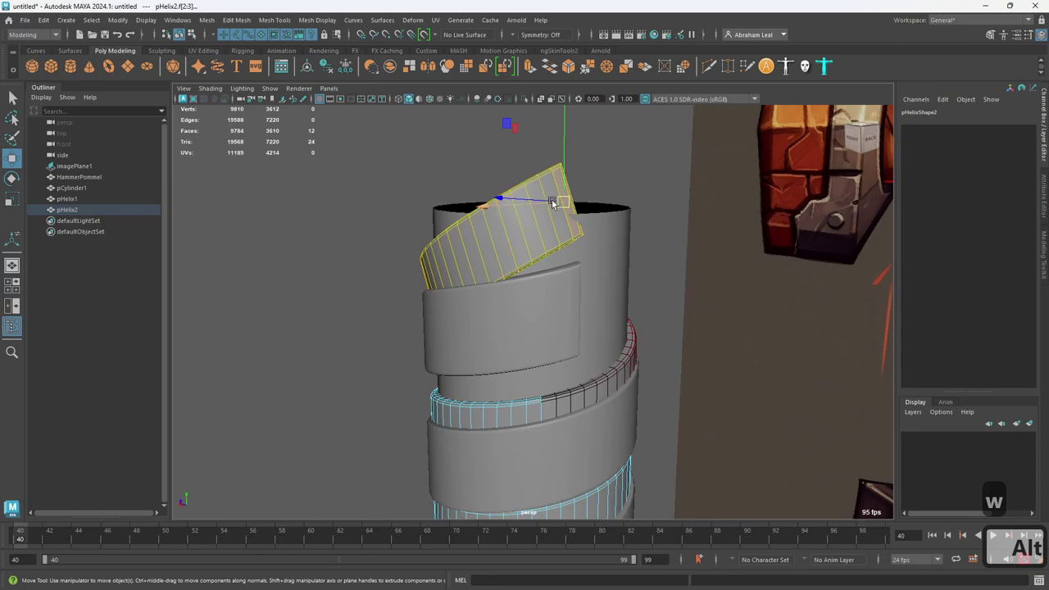
pyautogui.moveTo(553, 204); pyautogui.dragTo(554, 182)
pyautogui.keyDown('alt'); pyautogui.moveTo(463, 233); pyautogui.dragTo(641, 273); pyautogui.keyUp('alt')
pyautogui.click(699, 294)
pyautogui.keyDown('alt'); pyautogui.moveTo(699, 293); pyautogui.dragTo(672, 351); pyautogui.keyUp('alt')
pyautogui.moveTo(632, 276); pyautogui.dragTo(630, 246, button='right')
pyautogui.click(603, 268)
pyautogui.keyDown('alt'); pyautogui.moveTo(603, 267); pyautogui.dragTo(436, 345); pyautogui.keyUp('alt')
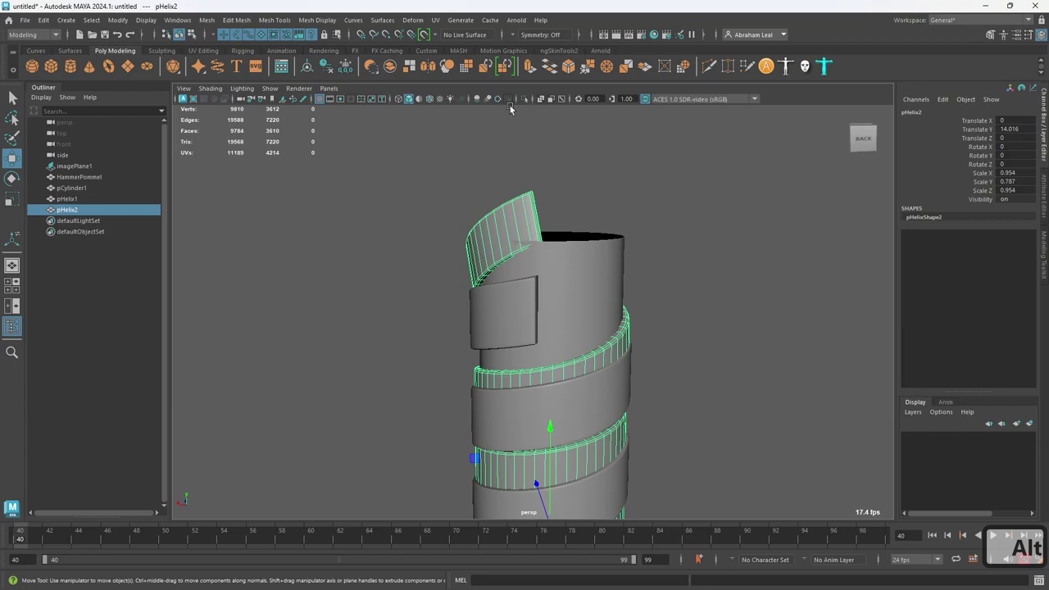
# Step: Select the faces at the outer helix's upper end, undo a trial lift and enlarge the soft selection radius
pyautogui.keyDown('alt'); pyautogui.moveTo(497, 240); pyautogui.dragTo(575, 225); pyautogui.keyUp('alt')
pyautogui.scroll(-3, 572, 219)
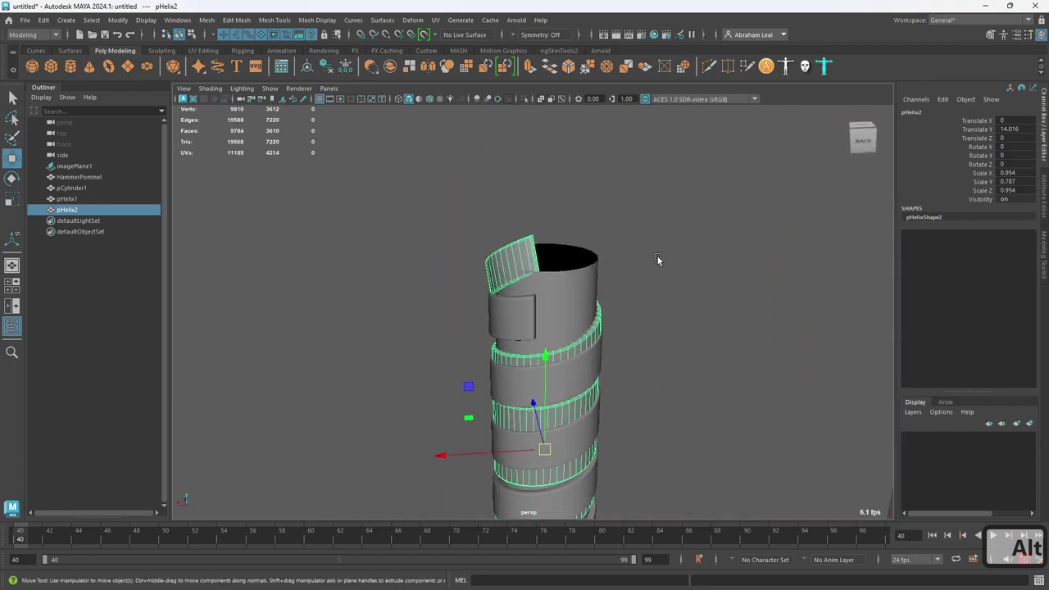
pyautogui.scroll(2, 541, 317)
pyautogui.click(530, 310)
pyautogui.keyDown('alt'); pyautogui.moveTo(531, 310); pyautogui.dragTo(576, 302); pyautogui.keyUp('alt')
pyautogui.moveTo(573, 255); pyautogui.dragTo(572, 266, button='right')
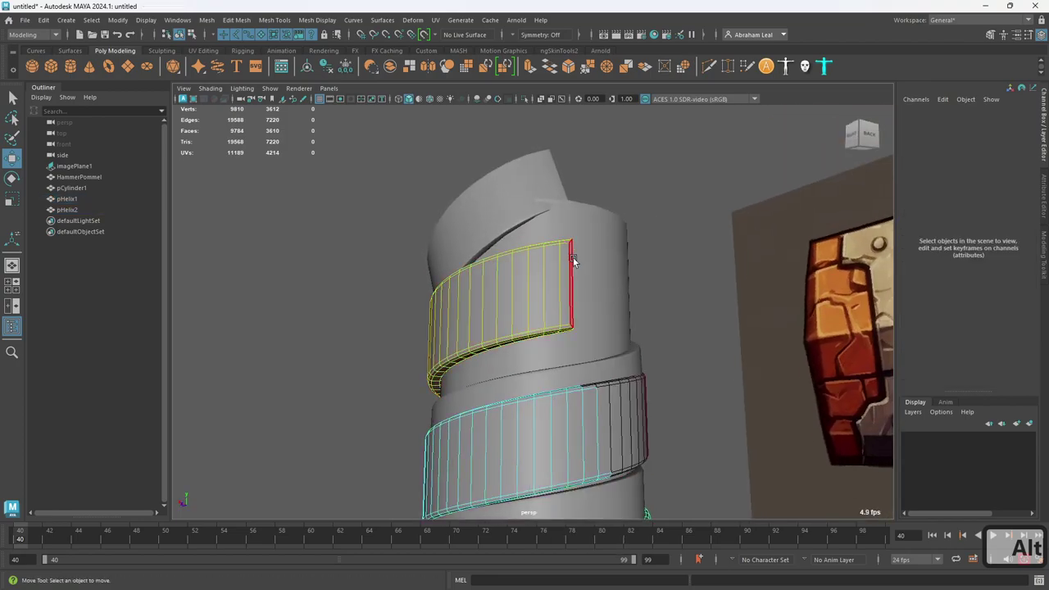
pyautogui.moveTo(574, 326); pyautogui.dragTo(563, 327)
pyautogui.moveTo(567, 285); pyautogui.dragTo(566, 223)
pyautogui.hotkey('ctrl', 'z')
pyautogui.press('b')
pyautogui.moveTo(599, 282); pyautogui.dragTo(826, 277)
# Step: Raise and rotate the outer helix's upper end so the strap slants upward past the top of the handle
pyautogui.click(569, 216)
pyautogui.hotkey('ctrl', 'z')
pyautogui.moveTo(565, 224); pyautogui.dragTo(565, 154)
pyautogui.press('e')
pyautogui.moveTo(569, 244); pyautogui.dragTo(598, 276)
pyautogui.press('w')
pyautogui.moveTo(564, 216); pyautogui.dragTo(504, 316)
# Step: Shift single faces on the outer helix's middle windings with soft selection to vary the spacing and slant of the strap
pyautogui.click(549, 231)
pyautogui.click(482, 258)
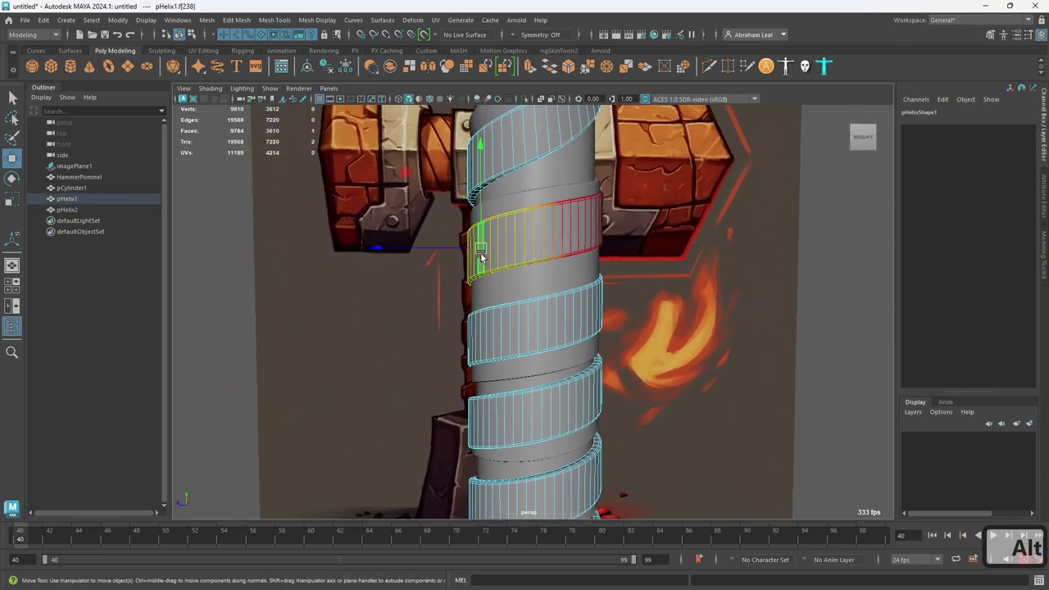
pyautogui.moveTo(483, 240); pyautogui.dragTo(488, 236)
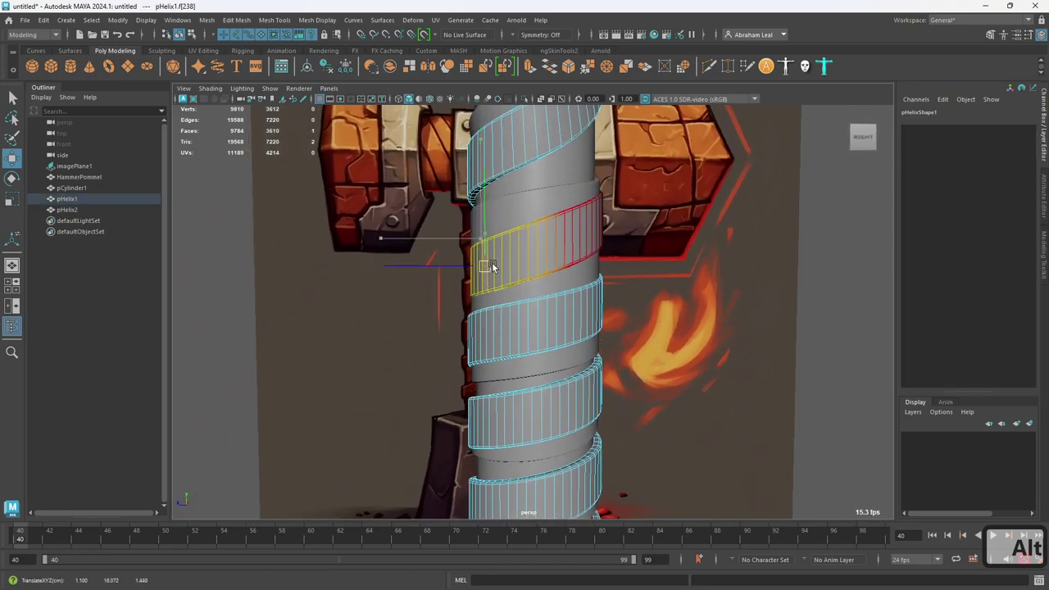
pyautogui.keyDown('alt'); pyautogui.moveTo(566, 255); pyautogui.dragTo(486, 290); pyautogui.keyUp('alt')
pyautogui.click(586, 277)
pyautogui.click(483, 291)
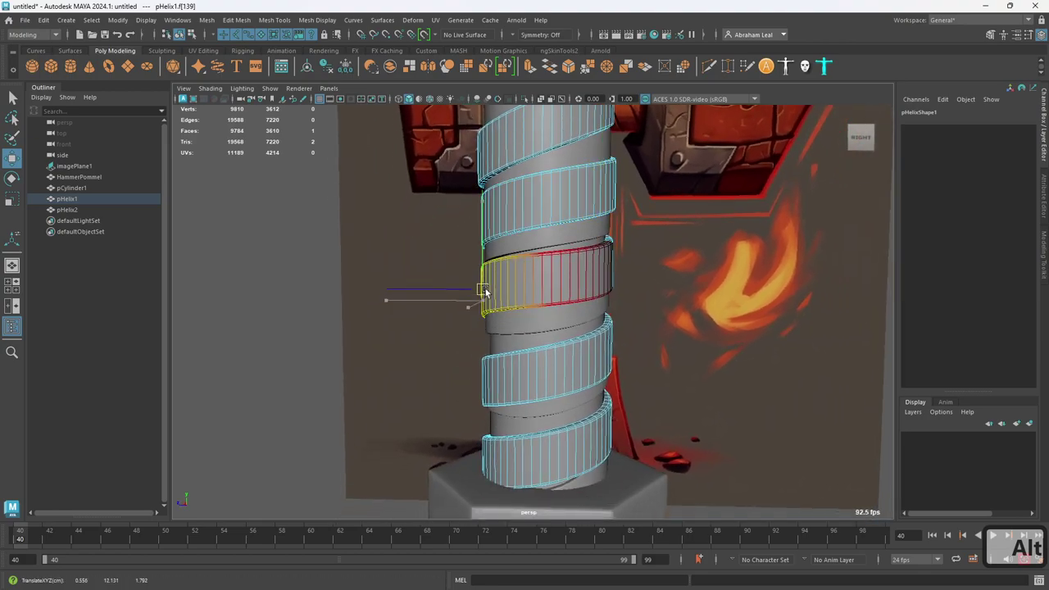
pyautogui.click(492, 381)
# Step: Examine the wrapped handle from several angles against the hammer concept art, checking the outer helix's shape and spacing
pyautogui.click(784, 421)
pyautogui.keyDown('alt'); pyautogui.moveTo(784, 421); pyautogui.dragTo(571, 337, button='right'); pyautogui.keyUp('alt')
pyautogui.keyDown('alt'); pyautogui.moveTo(648, 328); pyautogui.dragTo(374, 337); pyautogui.keyUp('alt')
pyautogui.keyDown('alt'); pyautogui.moveTo(374, 337); pyautogui.dragTo(574, 353, button='right'); pyautogui.keyUp('alt')
pyautogui.keyDown('alt'); pyautogui.moveTo(680, 369); pyautogui.dragTo(560, 314); pyautogui.keyUp('alt')
pyautogui.keyDown('alt'); pyautogui.moveTo(560, 314); pyautogui.dragTo(529, 332, button='right'); pyautogui.keyUp('alt')
pyautogui.keyDown('alt'); pyautogui.moveTo(530, 332); pyautogui.dragTo(533, 295, button='middle'); pyautogui.keyUp('alt')
pyautogui.keyDown('alt'); pyautogui.moveTo(534, 295); pyautogui.dragTo(587, 310); pyautogui.keyUp('alt')
pyautogui.keyDown('alt'); pyautogui.moveTo(587, 310); pyautogui.dragTo(435, 352, button='right'); pyautogui.keyUp('alt')
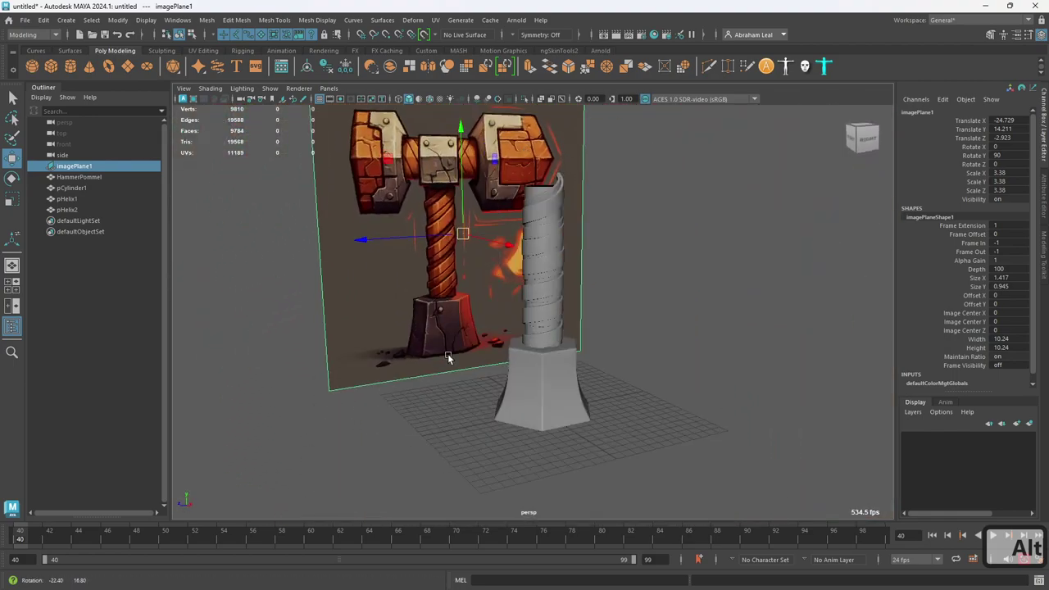
pyautogui.keyDown('alt'); pyautogui.moveTo(435, 352); pyautogui.dragTo(541, 361); pyautogui.keyUp('alt')
pyautogui.click(698, 357)
pyautogui.keyDown('alt'); pyautogui.moveTo(699, 357); pyautogui.dragTo(623, 348); pyautogui.keyUp('alt')
pyautogui.keyDown('alt'); pyautogui.moveTo(623, 348); pyautogui.dragTo(688, 396, button='right'); pyautogui.keyUp('alt')
pyautogui.keyDown('alt'); pyautogui.moveTo(640, 349); pyautogui.dragTo(639, 380, button='middle'); pyautogui.keyUp('alt')
pyautogui.keyDown('alt'); pyautogui.moveTo(639, 382); pyautogui.dragTo(450, 259); pyautogui.keyUp('alt')
pyautogui.click(579, 163)
pyautogui.keyDown('alt'); pyautogui.moveTo(396, 289); pyautogui.dragTo(538, 297); pyautogui.keyUp('alt')
pyautogui.keyDown('alt'); pyautogui.moveTo(561, 360); pyautogui.dragTo(621, 186); pyautogui.keyUp('alt')
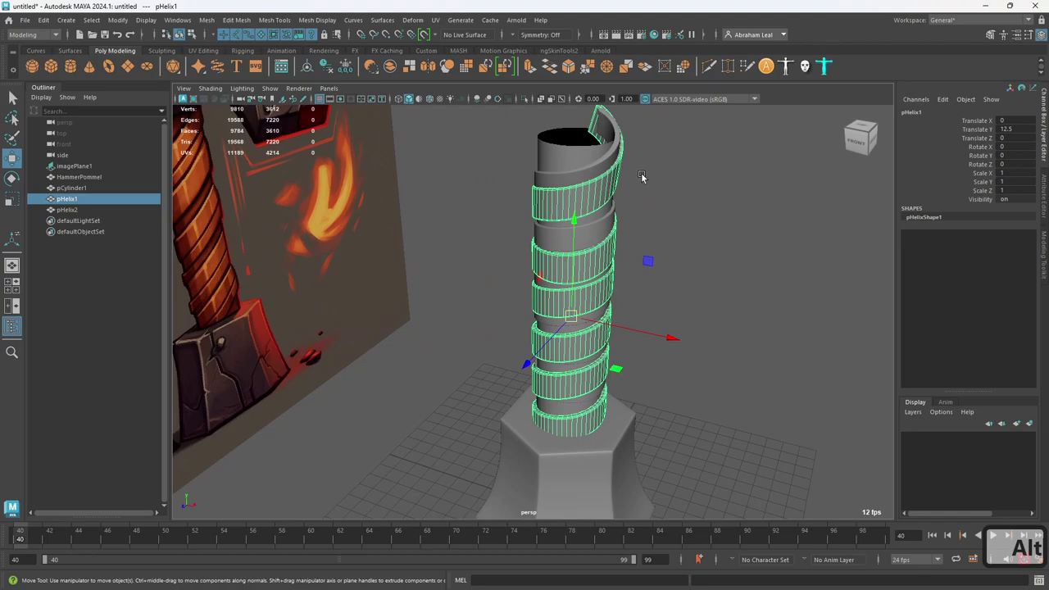
pyautogui.keyDown('alt'); pyautogui.moveTo(680, 219); pyautogui.dragTo(168, 131); pyautogui.keyUp('alt')
pyautogui.keyDown('alt'); pyautogui.moveTo(578, 121); pyautogui.dragTo(592, 271); pyautogui.keyUp('alt')
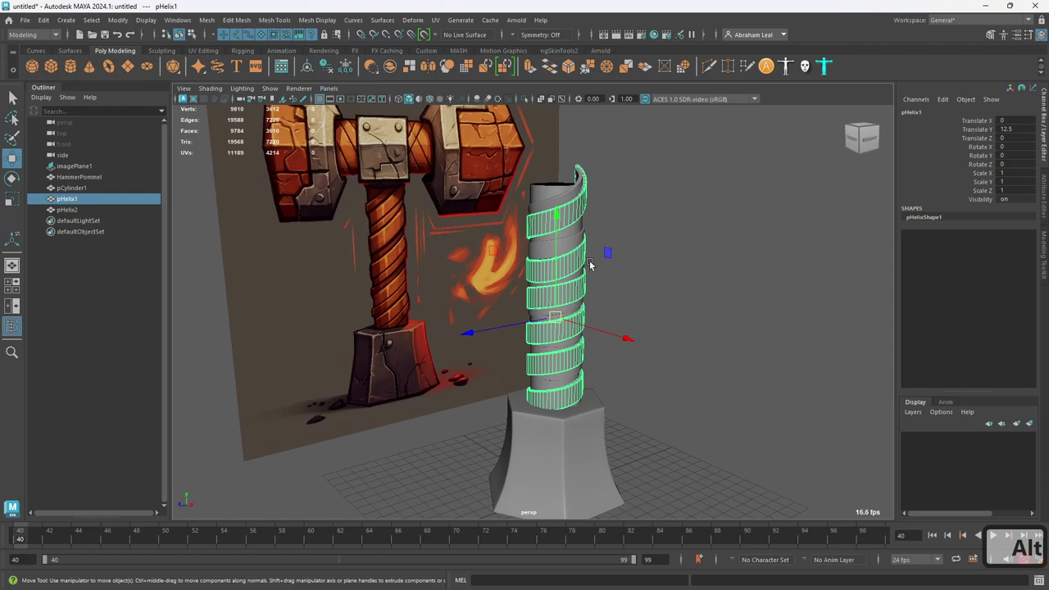
pyautogui.keyDown('alt'); pyautogui.moveTo(527, 442); pyautogui.dragTo(644, 334); pyautogui.keyUp('alt')
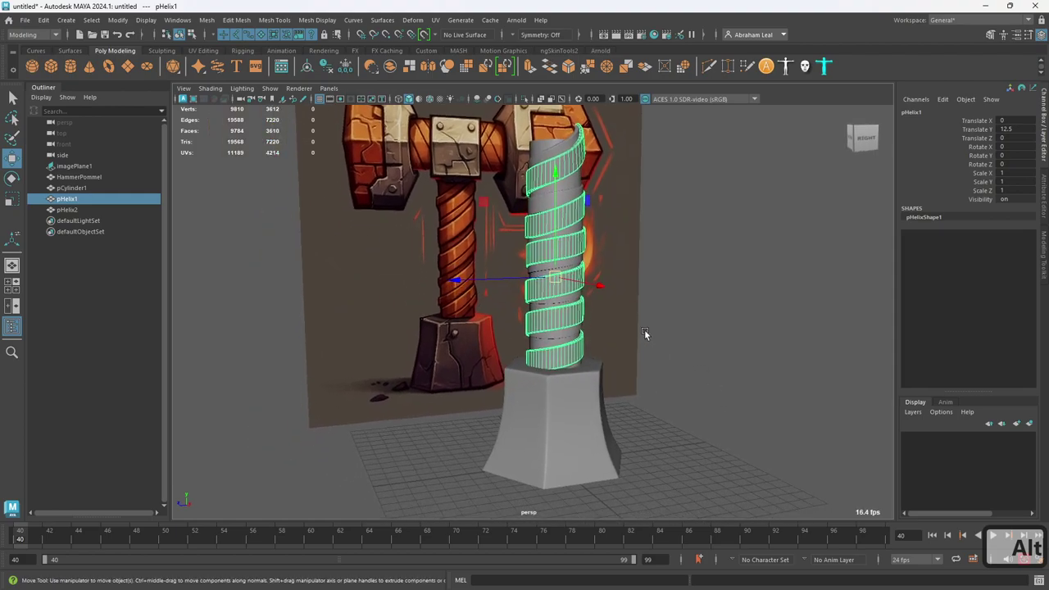
pyautogui.keyDown('alt'); pyautogui.moveTo(632, 300); pyautogui.dragTo(441, 182); pyautogui.keyUp('alt')
pyautogui.keyDown('alt'); pyautogui.moveTo(553, 236); pyautogui.dragTo(613, 236); pyautogui.keyUp('alt')
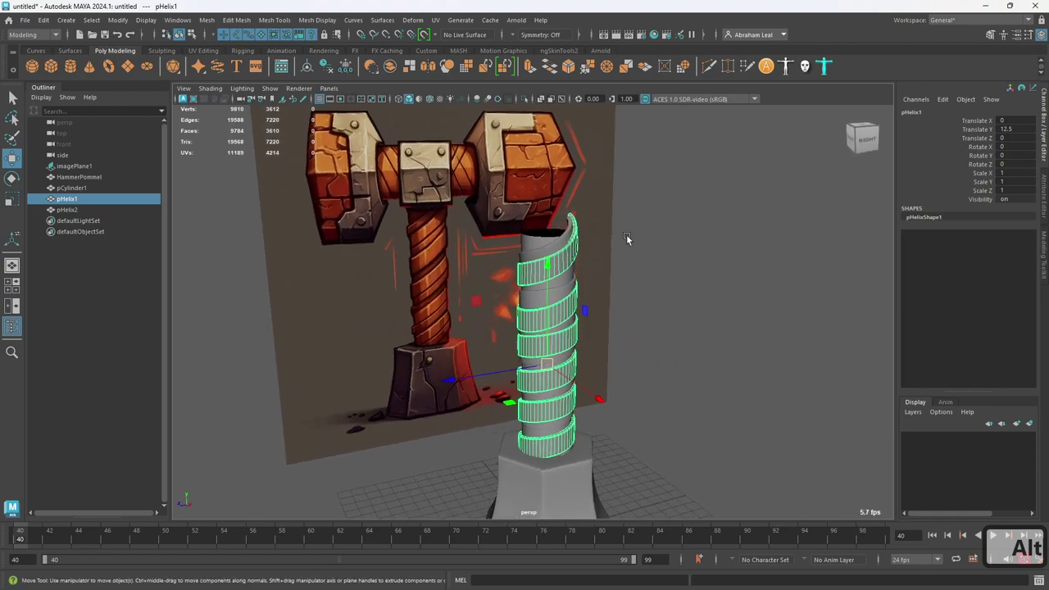